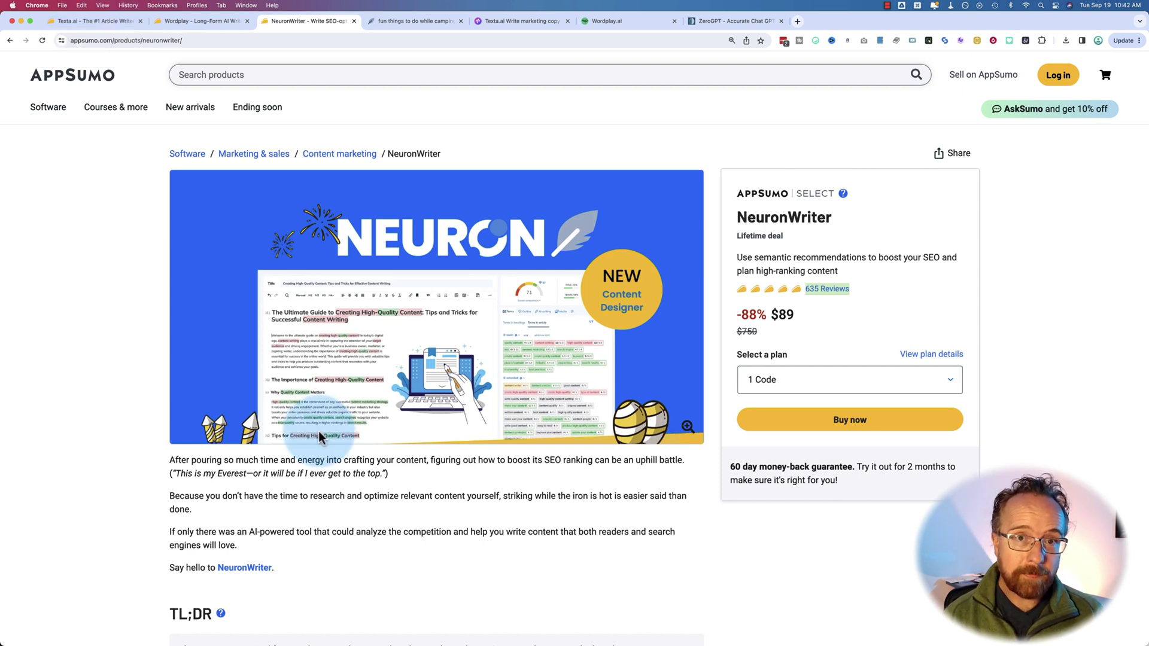
Switch to NeuronWriter and review the target keyword, article title and meta description of the rainy-day camping article.
click(411, 20)
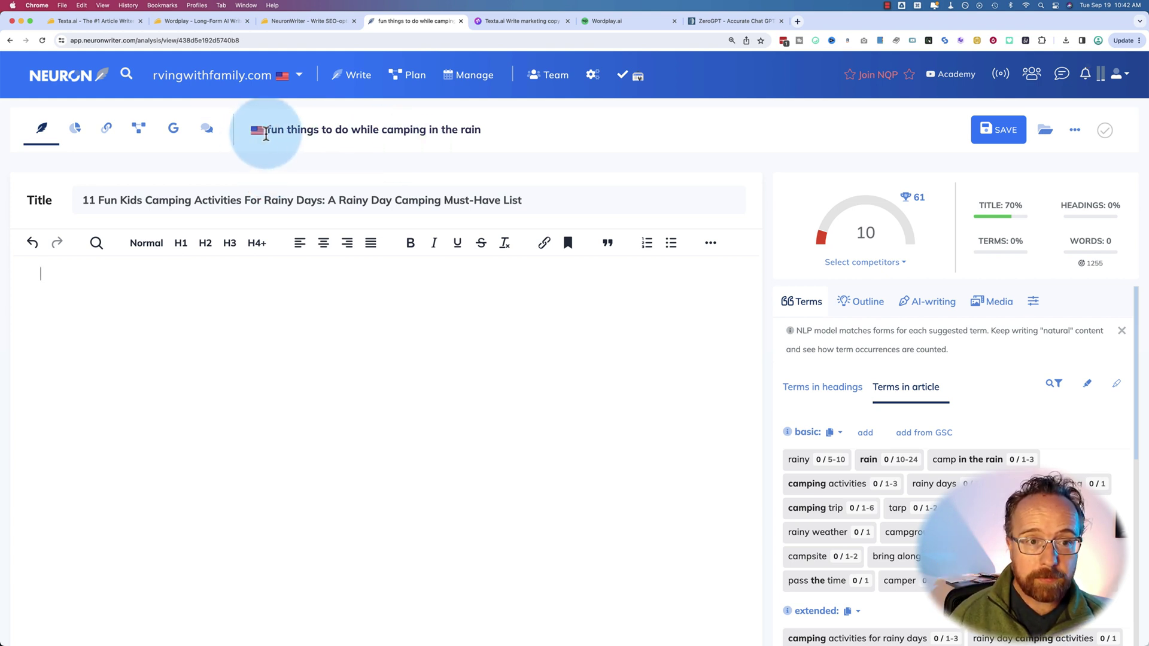
drag(267, 135, 498, 126)
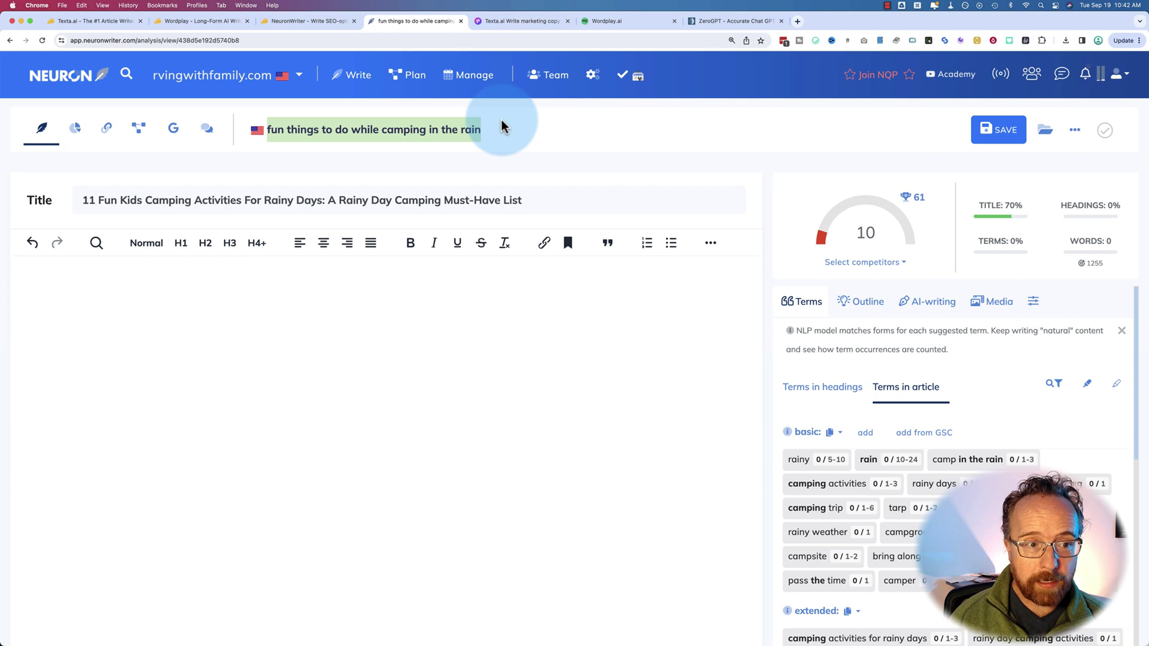
click(216, 209)
click(76, 202)
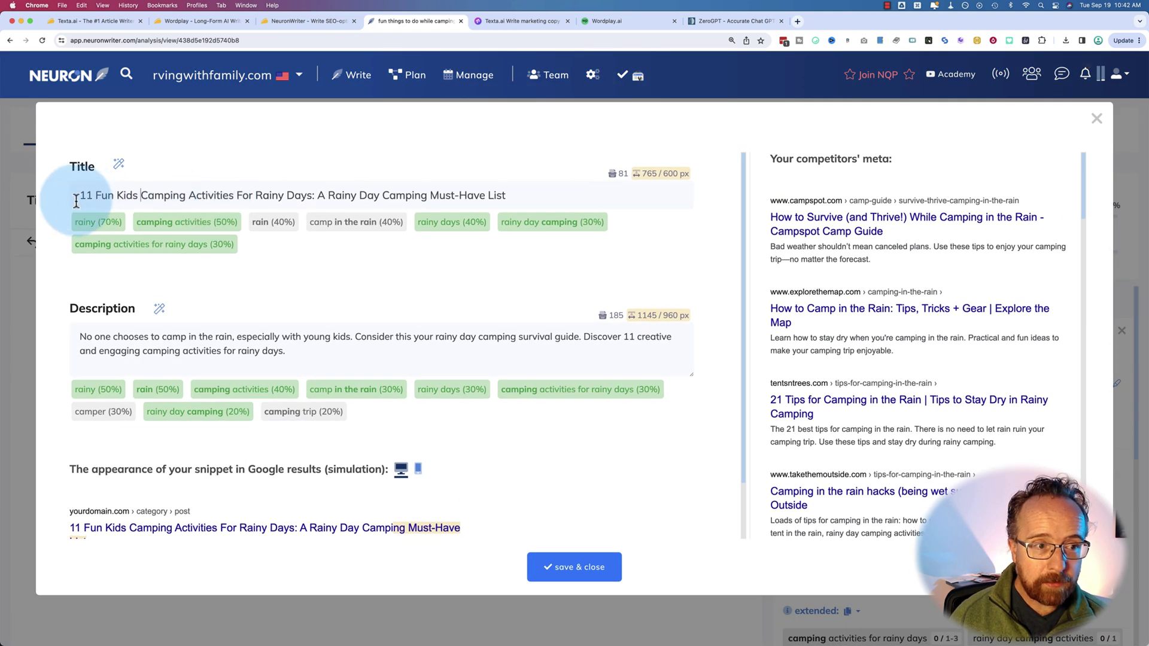
drag(84, 195, 521, 195)
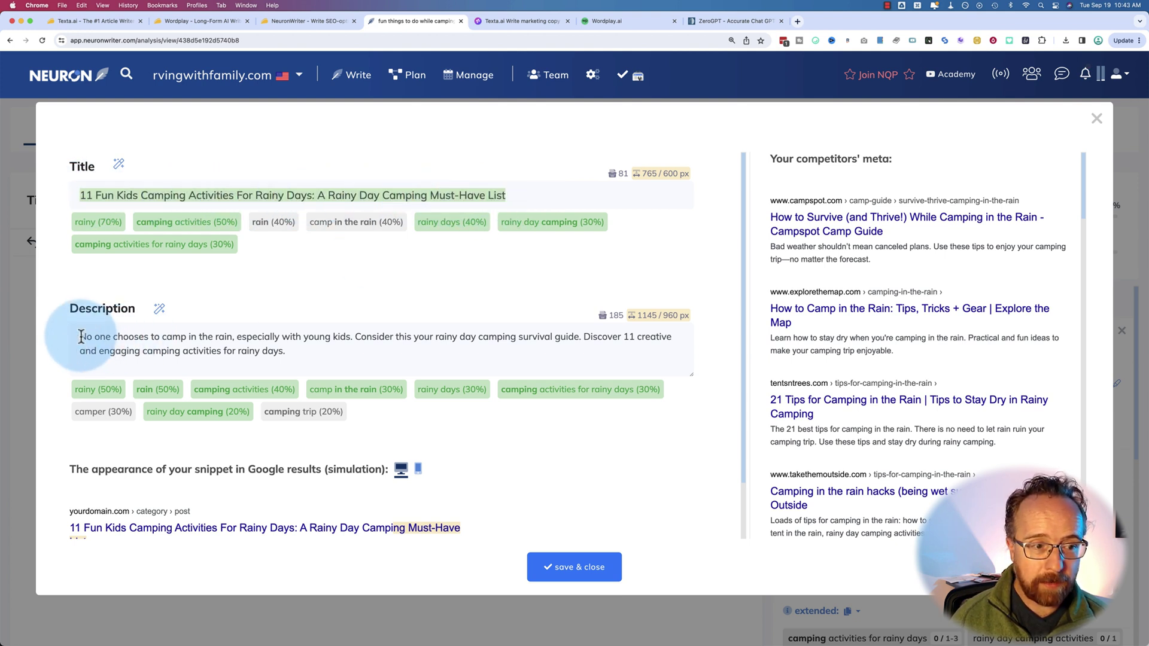
drag(80, 336, 318, 357)
click(318, 356)
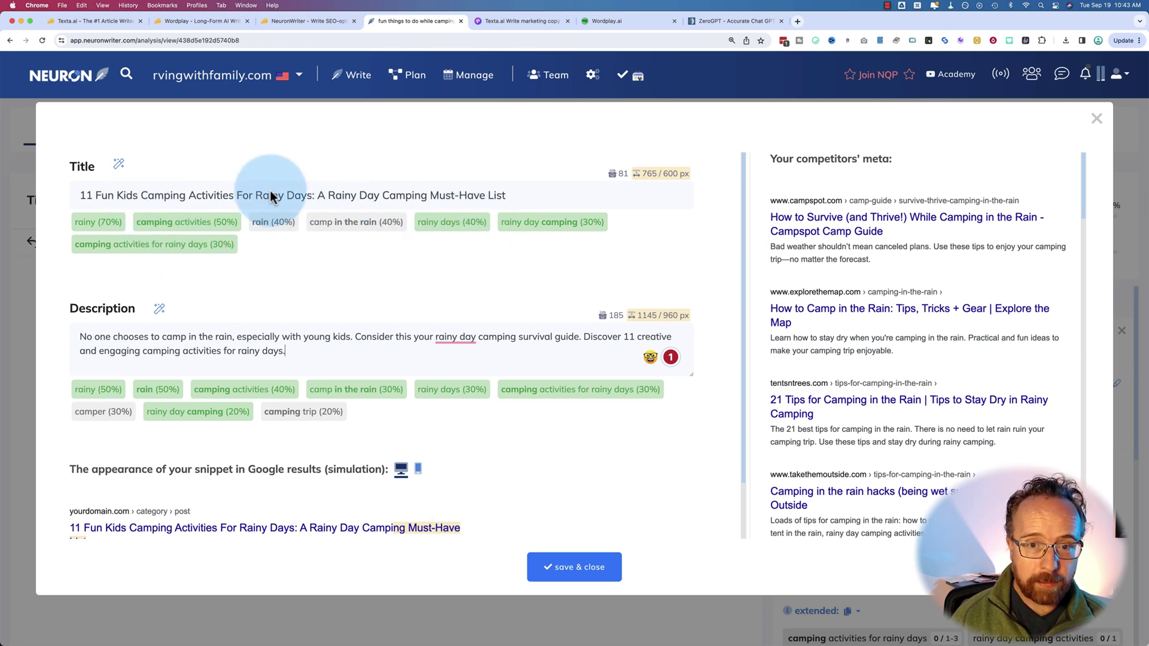
click(573, 578)
click(385, 397)
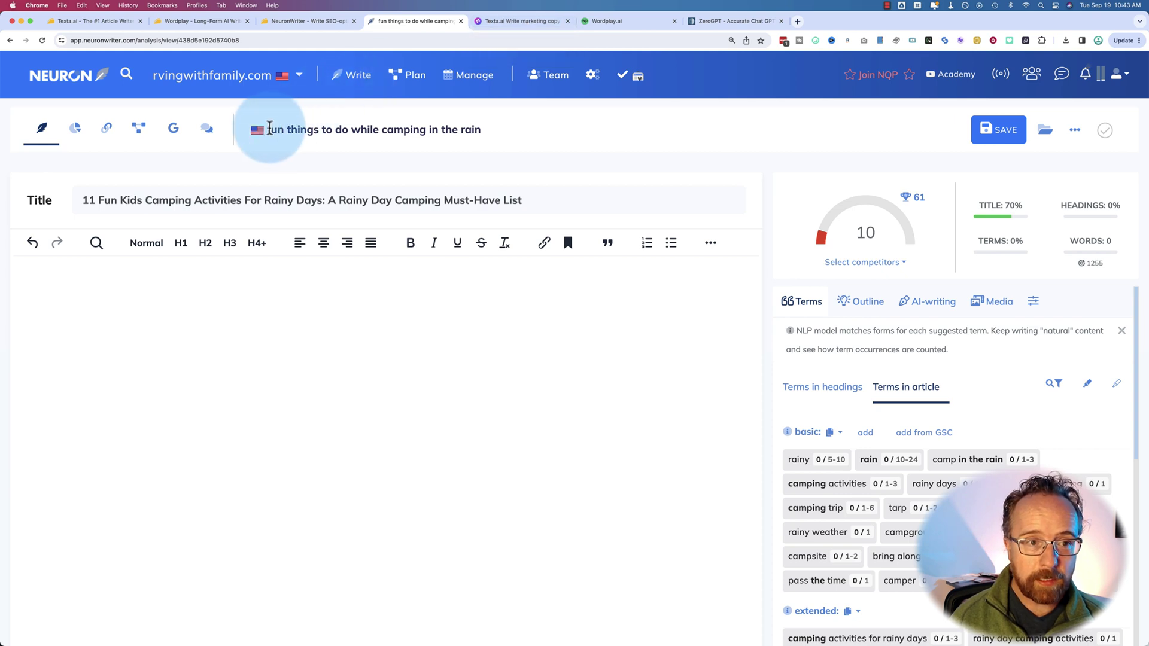
In Texta.ai, open the Blog Post tool and set the content description to "11 fun kids activities to do while camping in the rain".
click(515, 20)
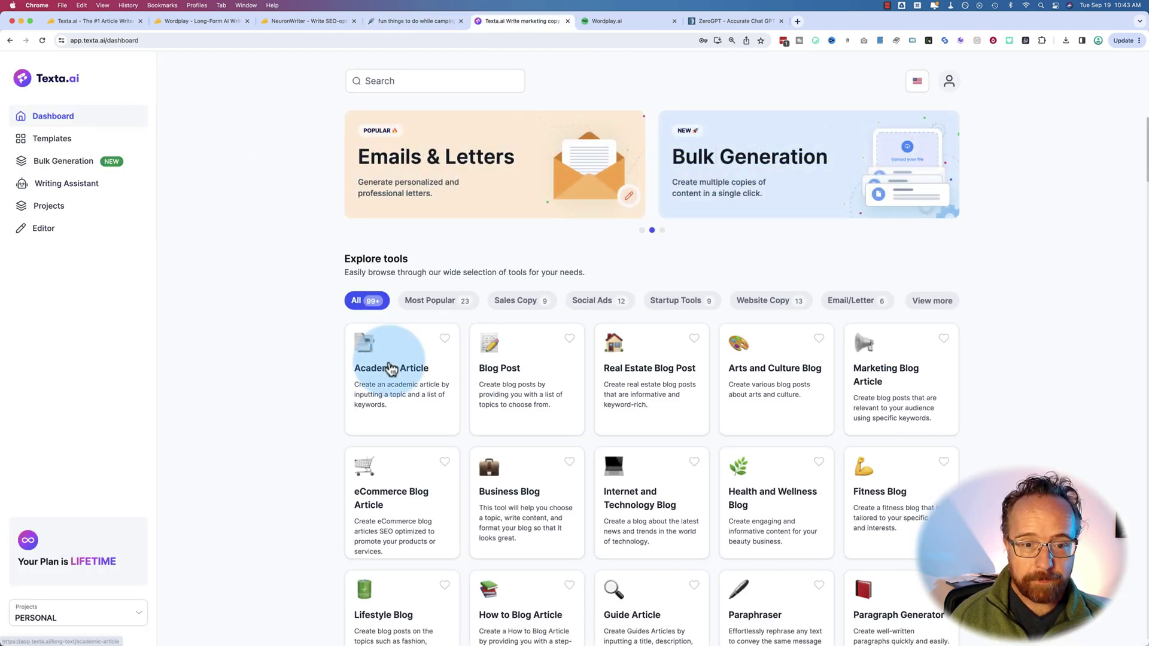
click(521, 390)
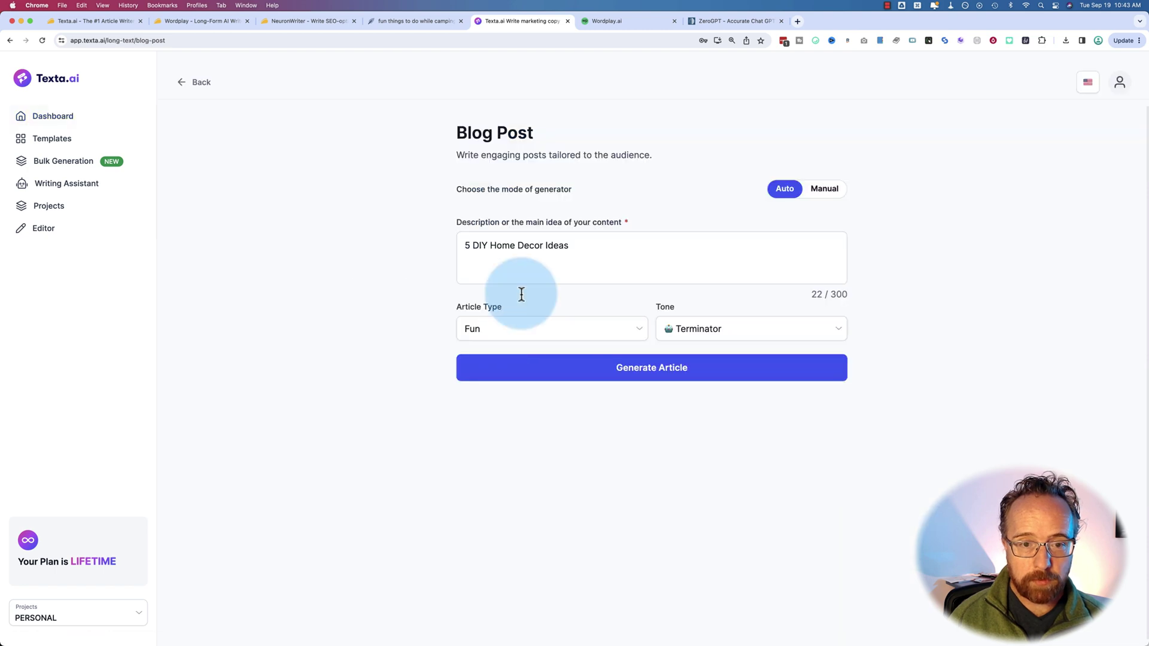
click(416, 21)
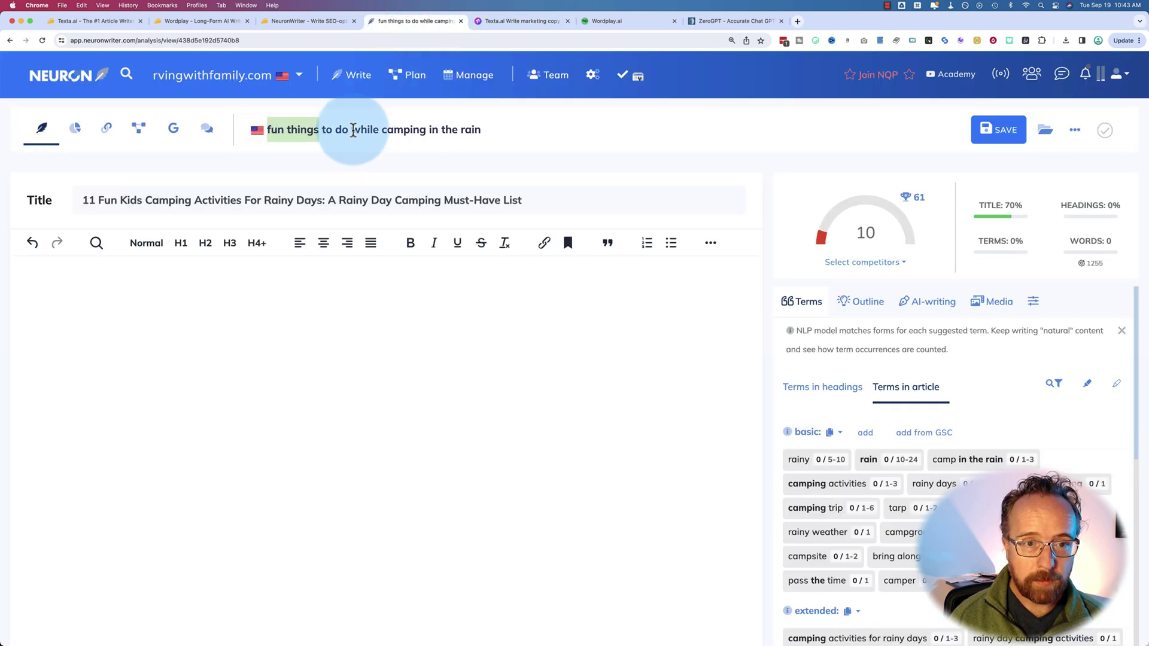
key(ctrl+Tab)
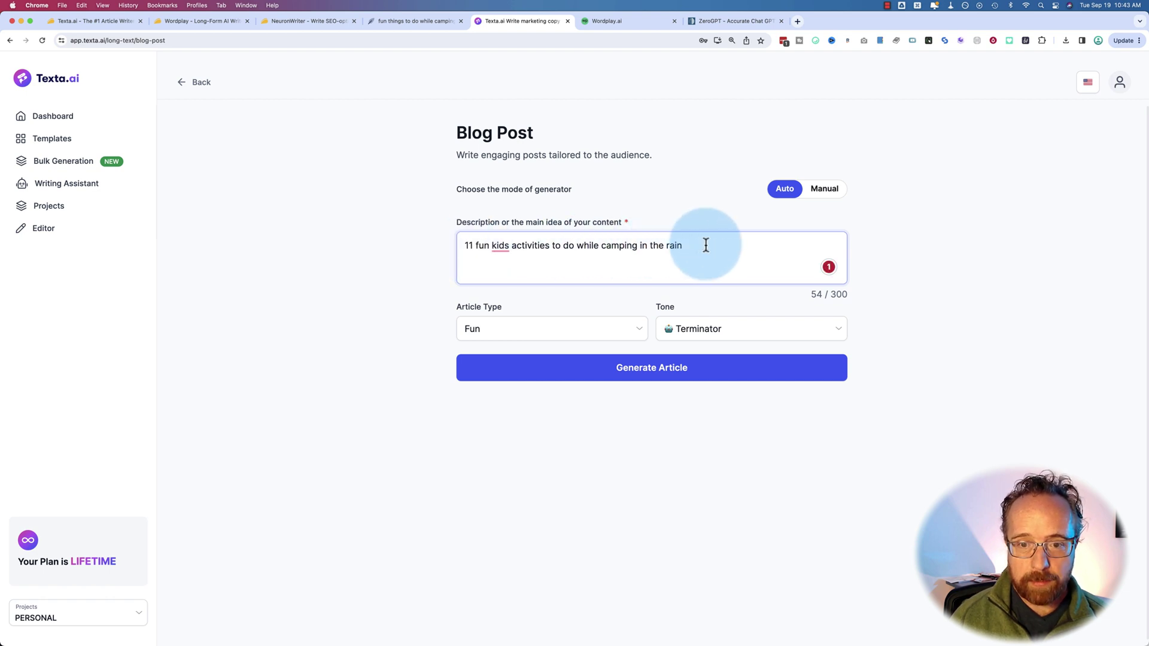
drag(706, 246, 434, 258)
Set the blog post's tone to Friendly and its article type to Listicle.
click(751, 328)
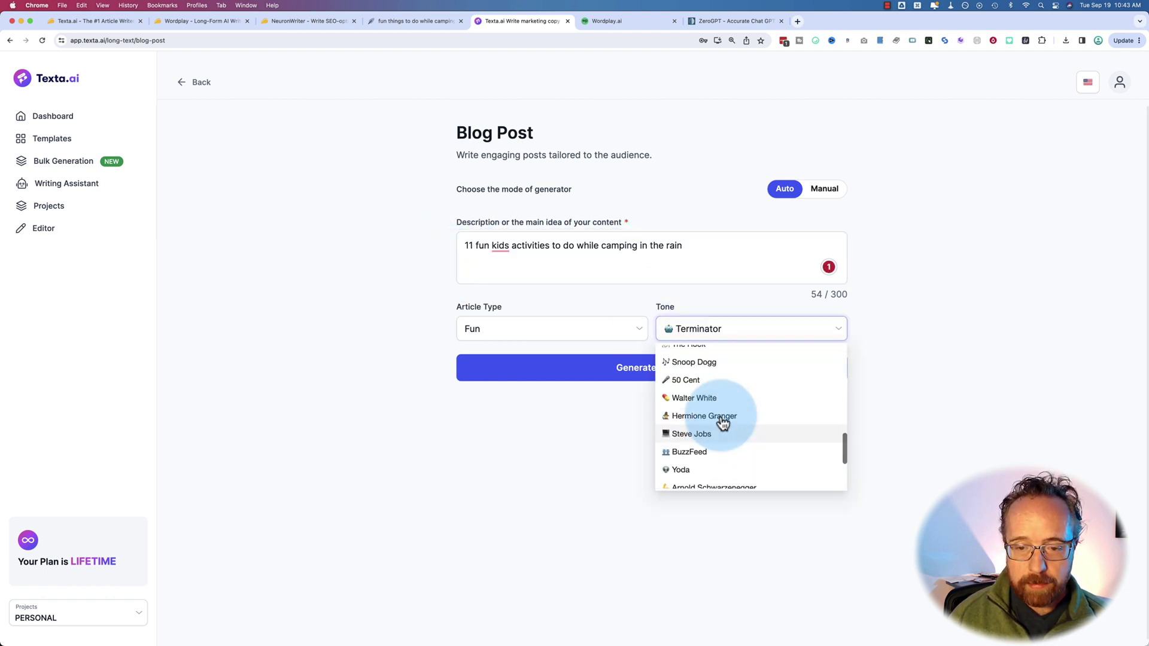
scroll(721, 423, up, 5)
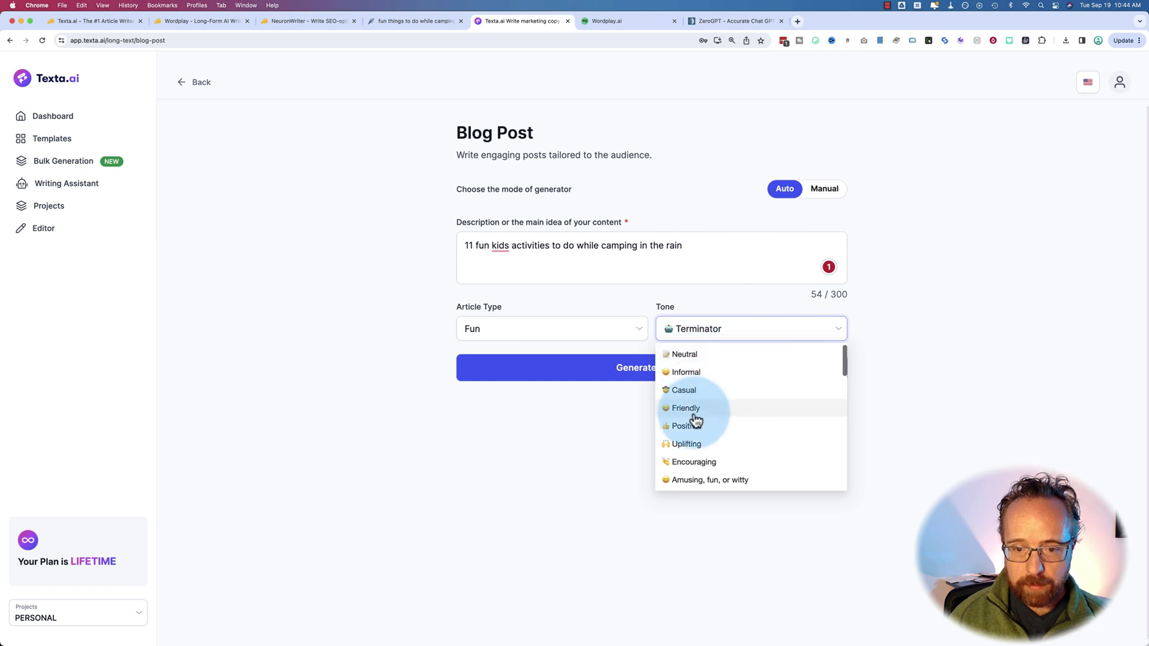
click(694, 413)
click(523, 337)
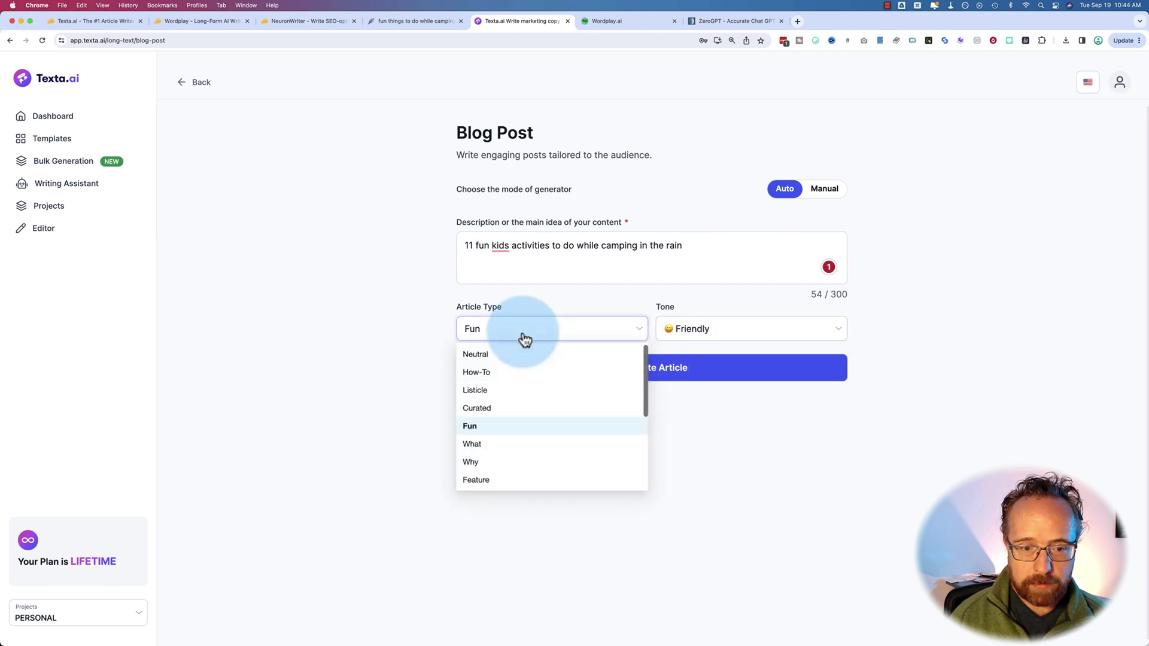
click(477, 392)
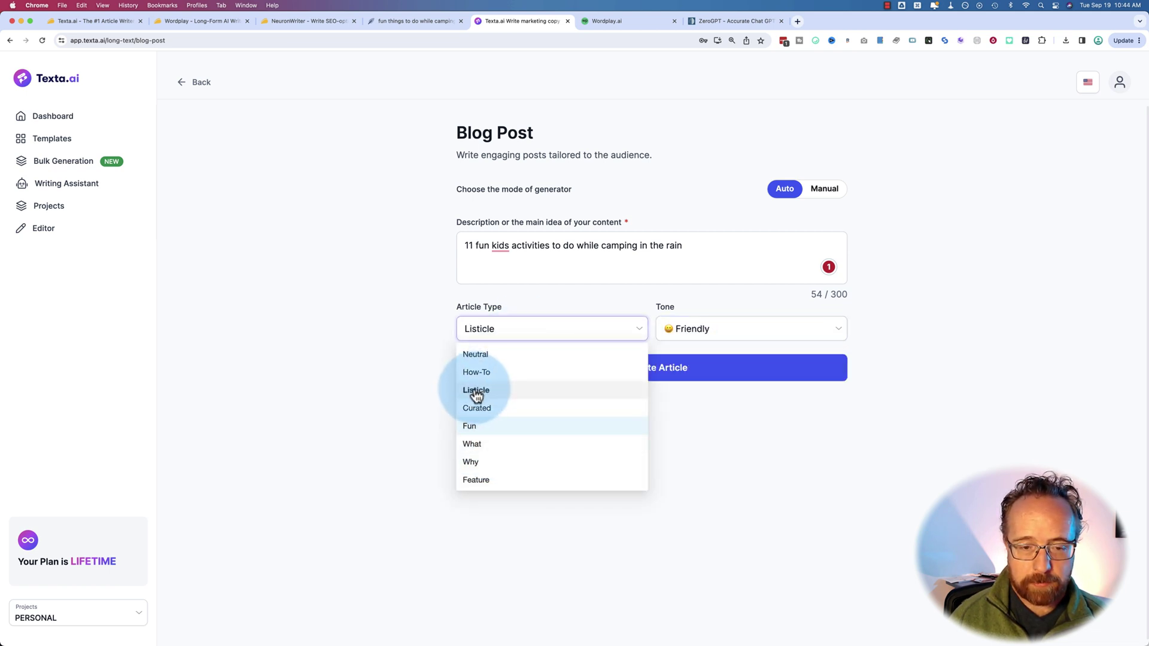
Use Manual generator mode and produce an outline from the title "Rainy Day Adventurers: 11 Fun Camping Activities for Kids".
click(826, 192)
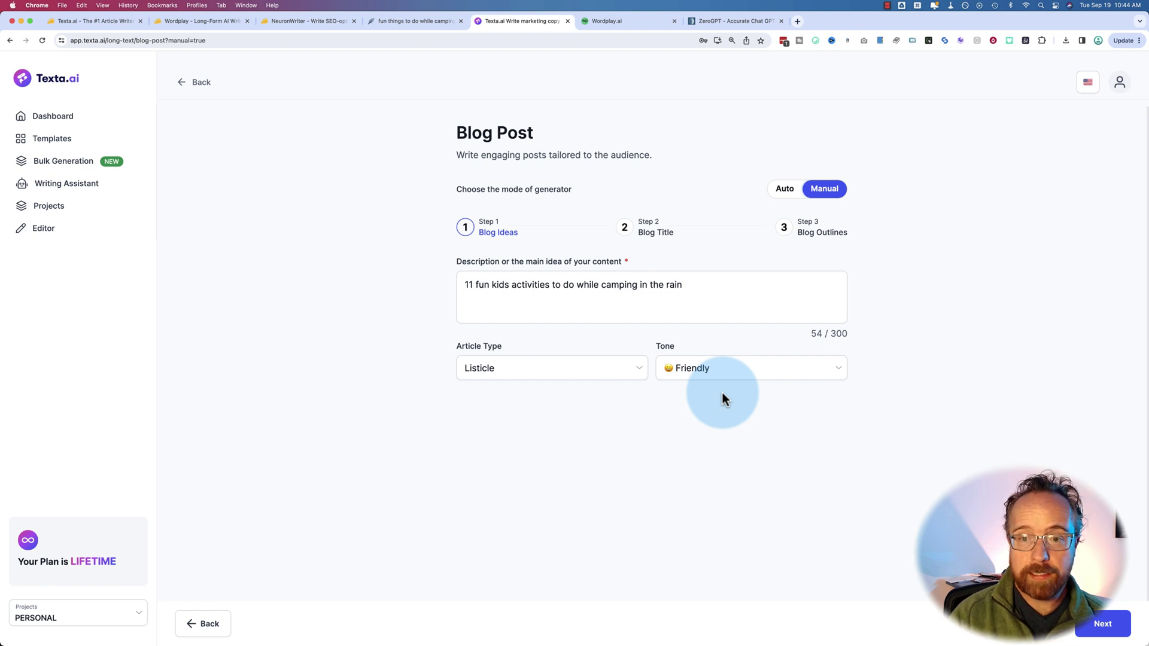
click(1100, 624)
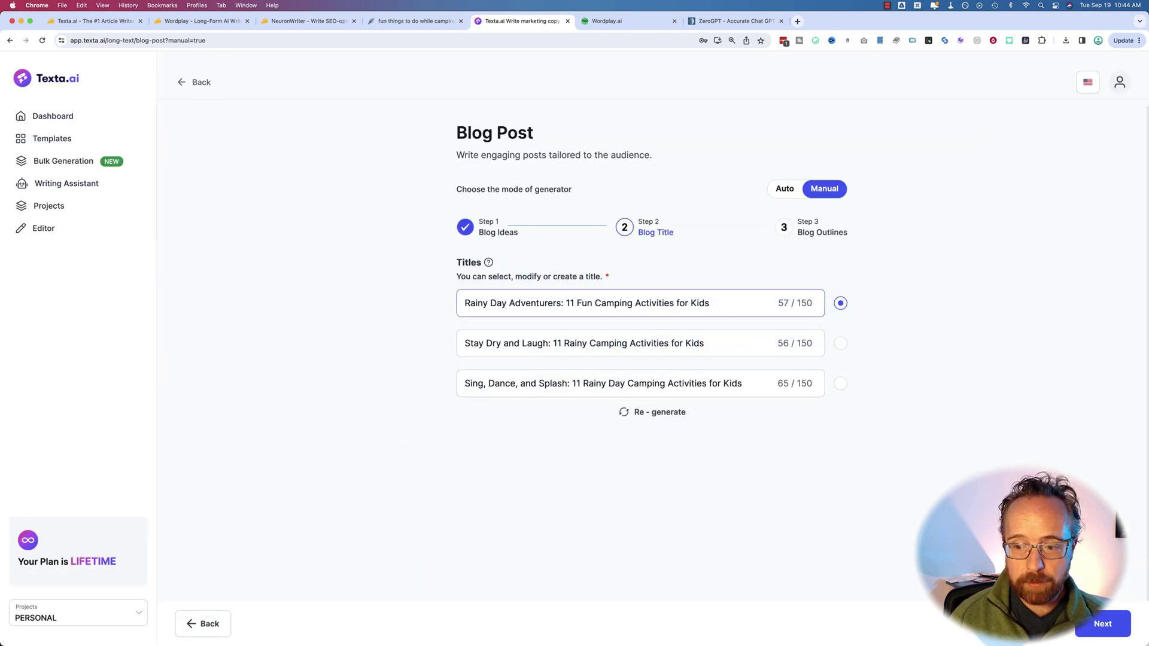
click(1102, 624)
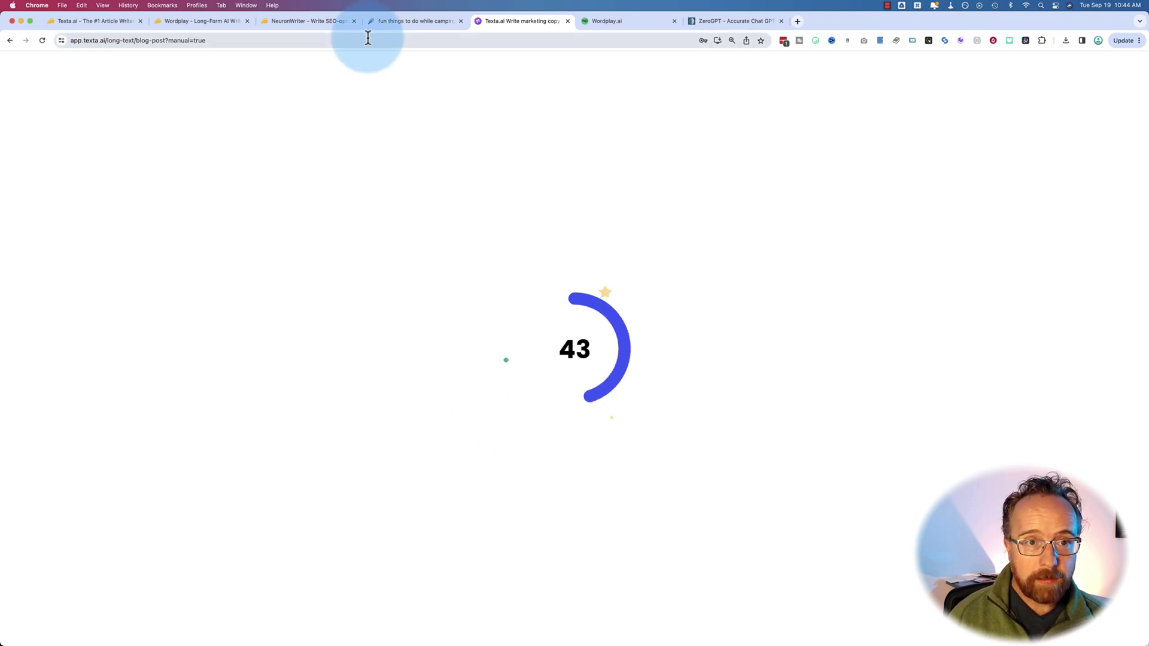
Replace the outline's title with NeuronWriter's "11 Fun Kids Camping Activities For Rainy Days: A Rainy Day Camping Must-Have List".
click(418, 23)
click(178, 204)
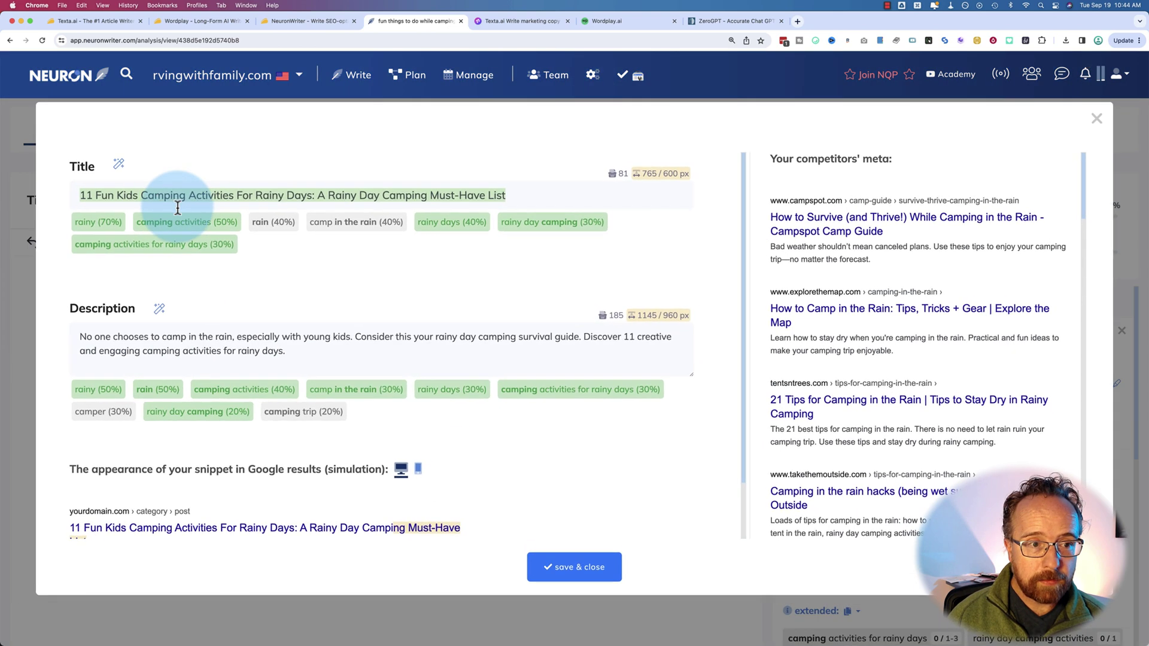
triple_click(84, 195)
key(super+c)
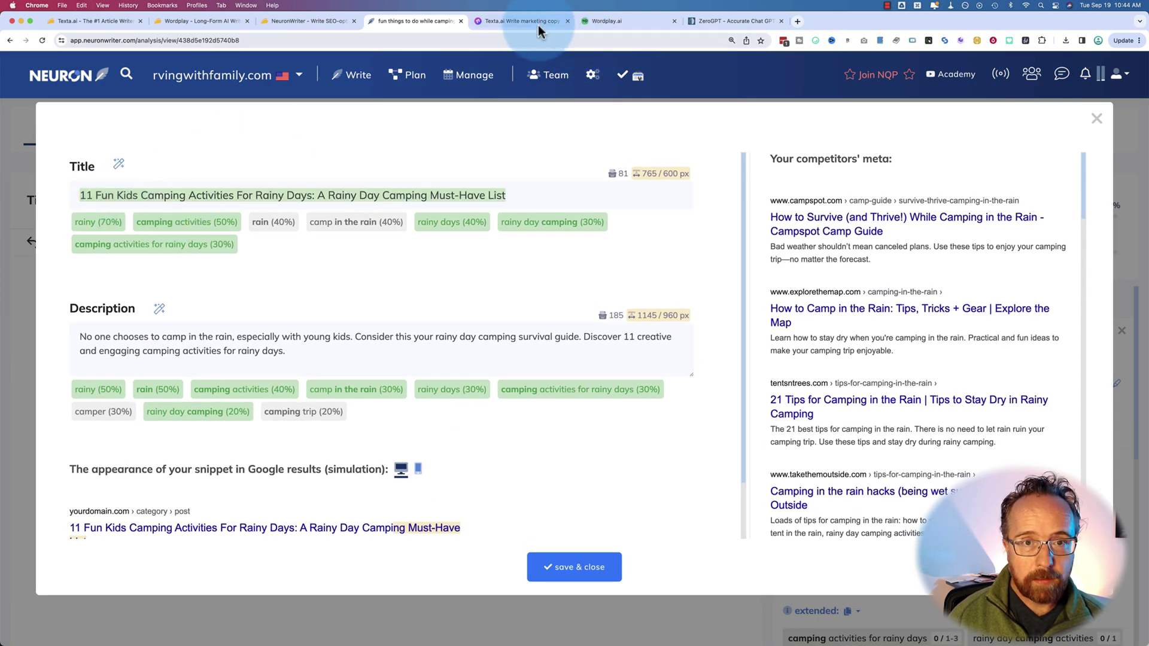
click(533, 22)
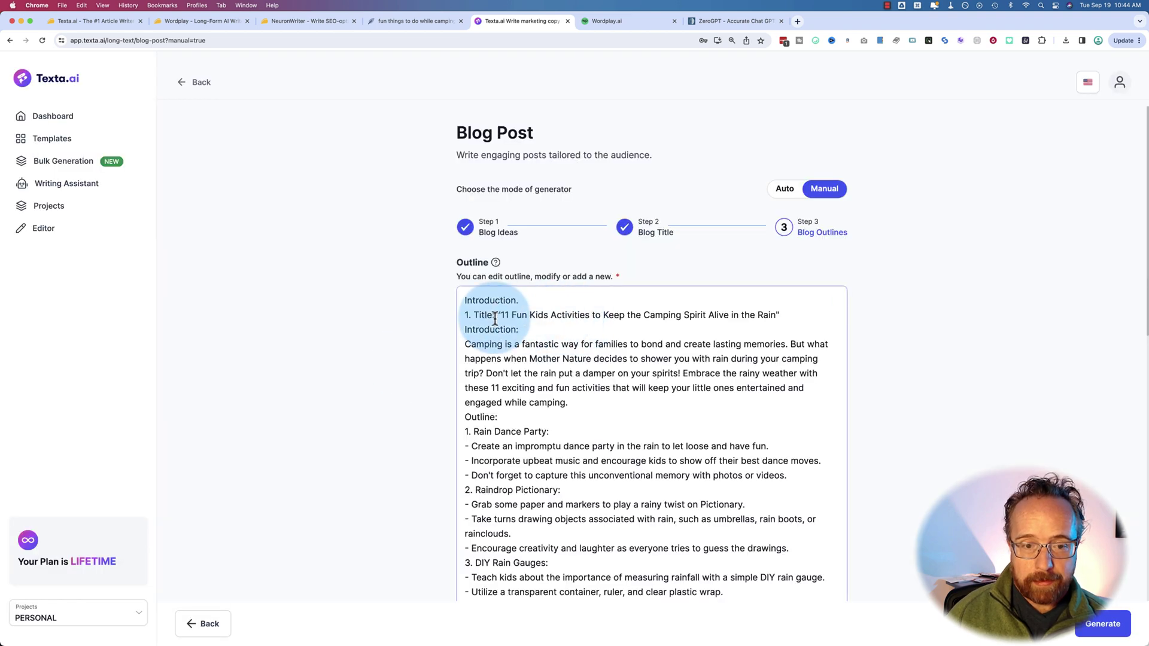
drag(501, 315, 773, 317)
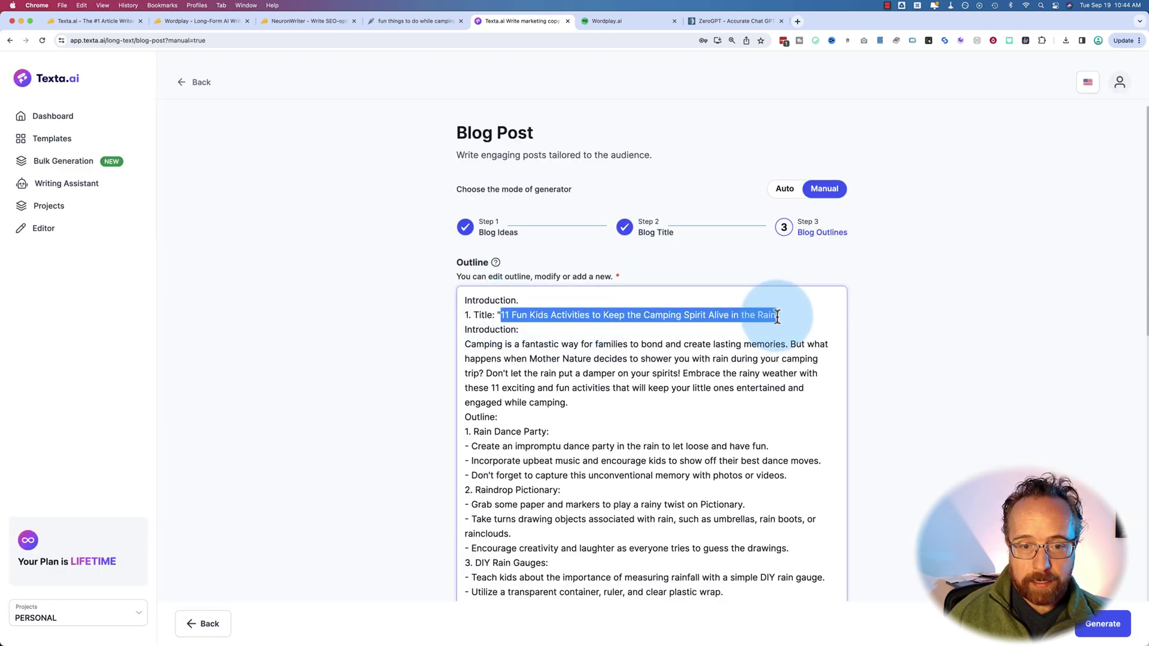
key(super+v)
Review the outline through the eleventh activity and the conclusion, and generate the article from it.
scroll(423, 311, down, 3)
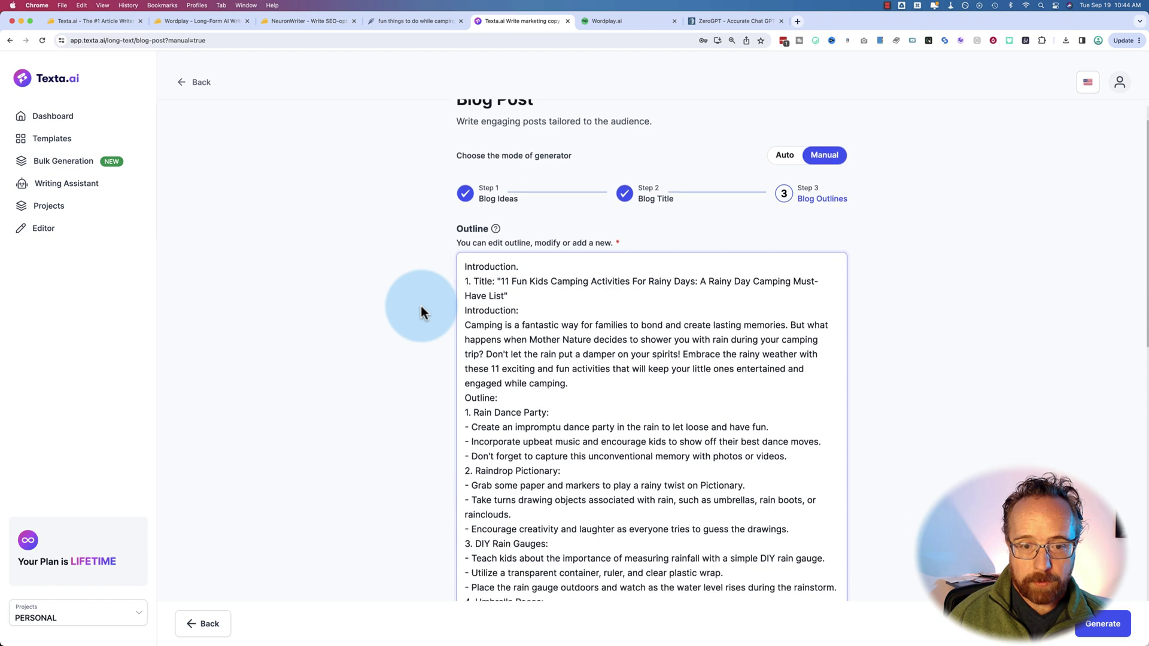
scroll(534, 307, down, 5)
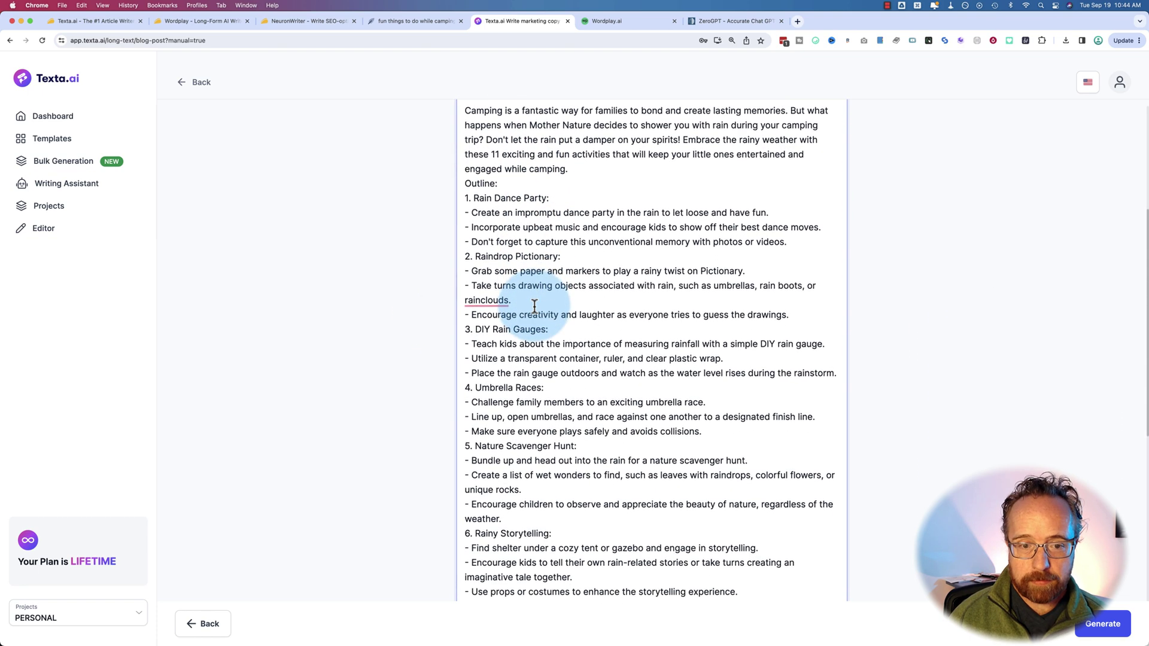
scroll(534, 307, down, 5)
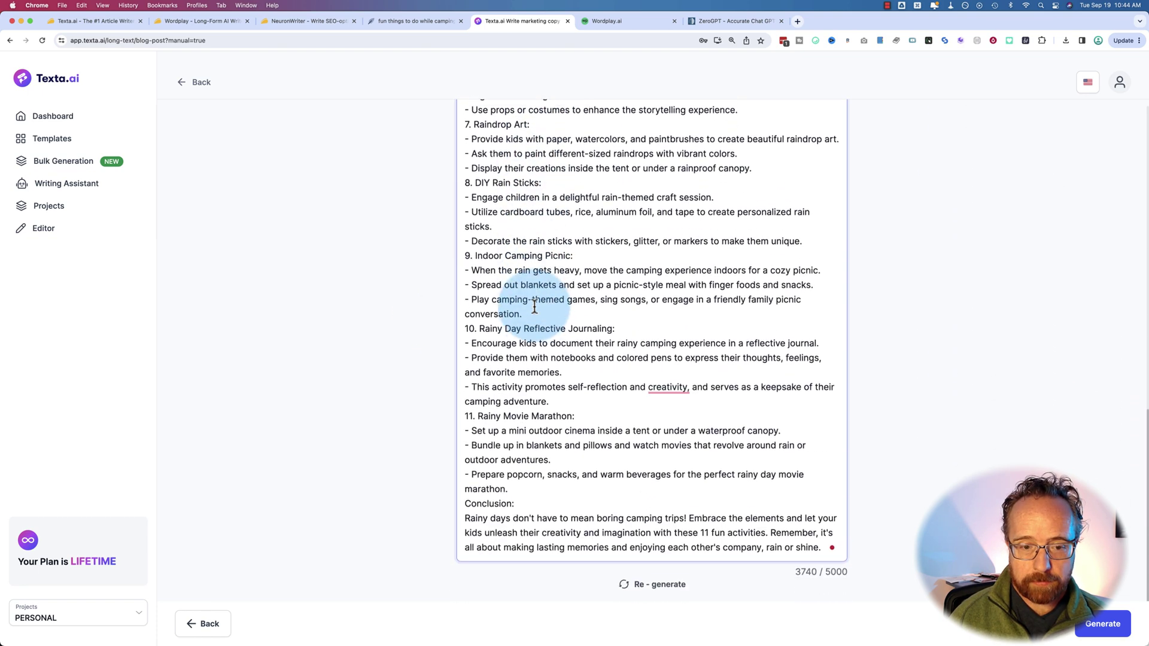
drag(575, 410, 470, 409)
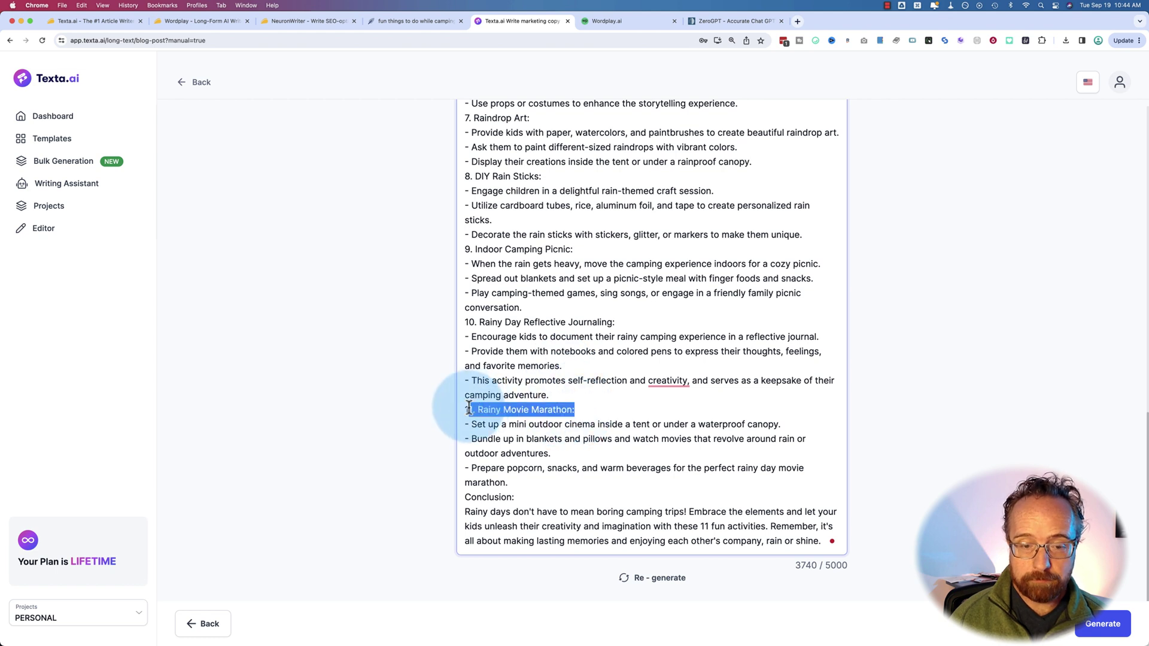
click(557, 450)
click(1103, 624)
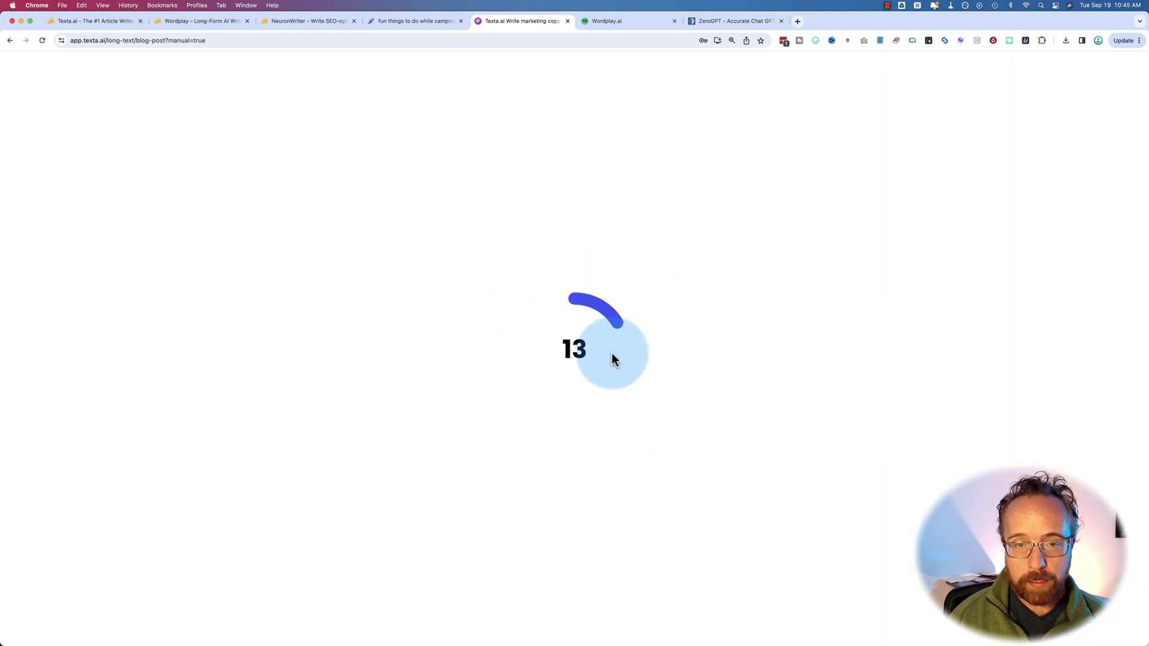
Switch to Wordplay.ai and start creating new content with the v4 beta.
click(609, 24)
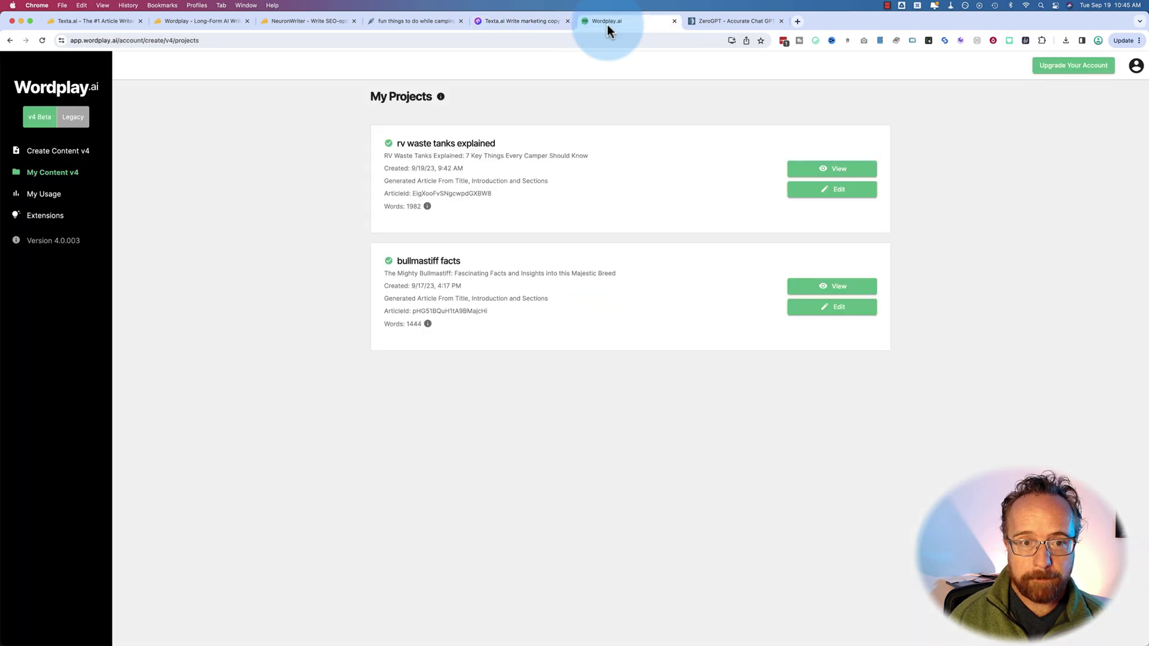
click(48, 152)
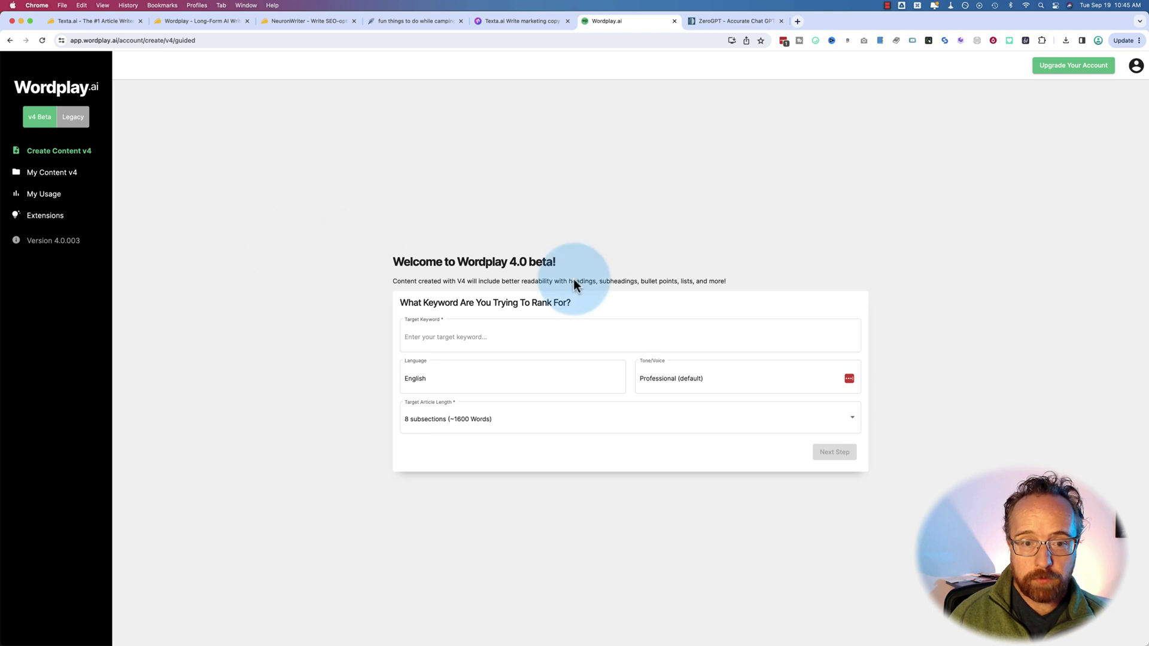
drag(508, 261, 562, 263)
key(super+plus)
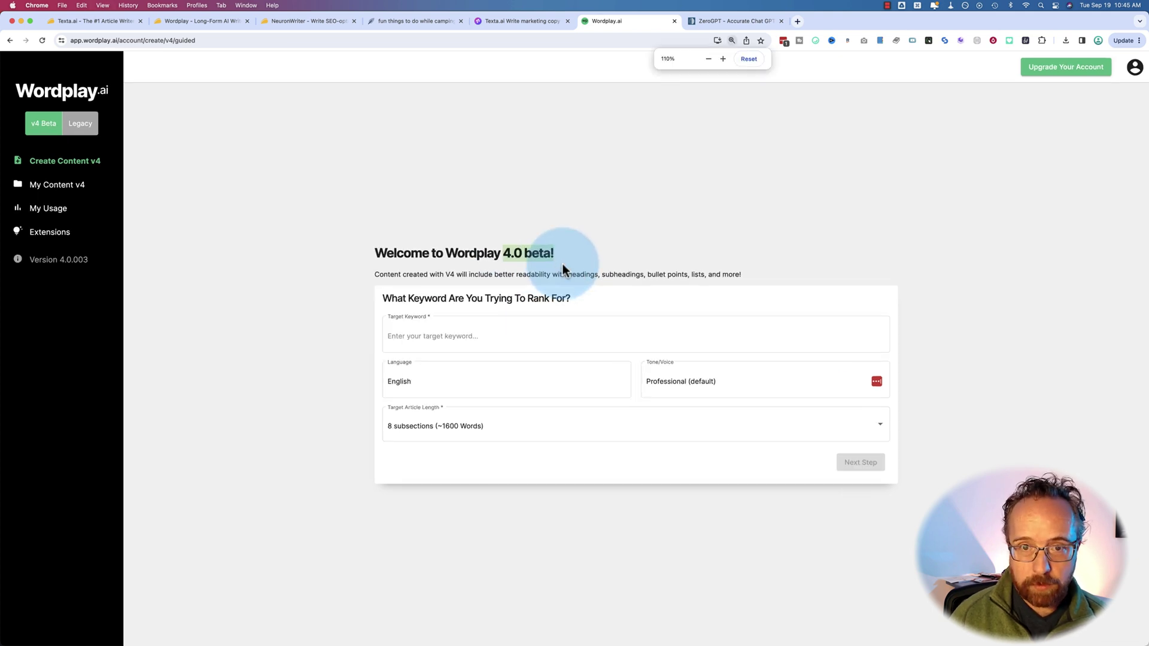
key(super+plus)
key(super+plus)
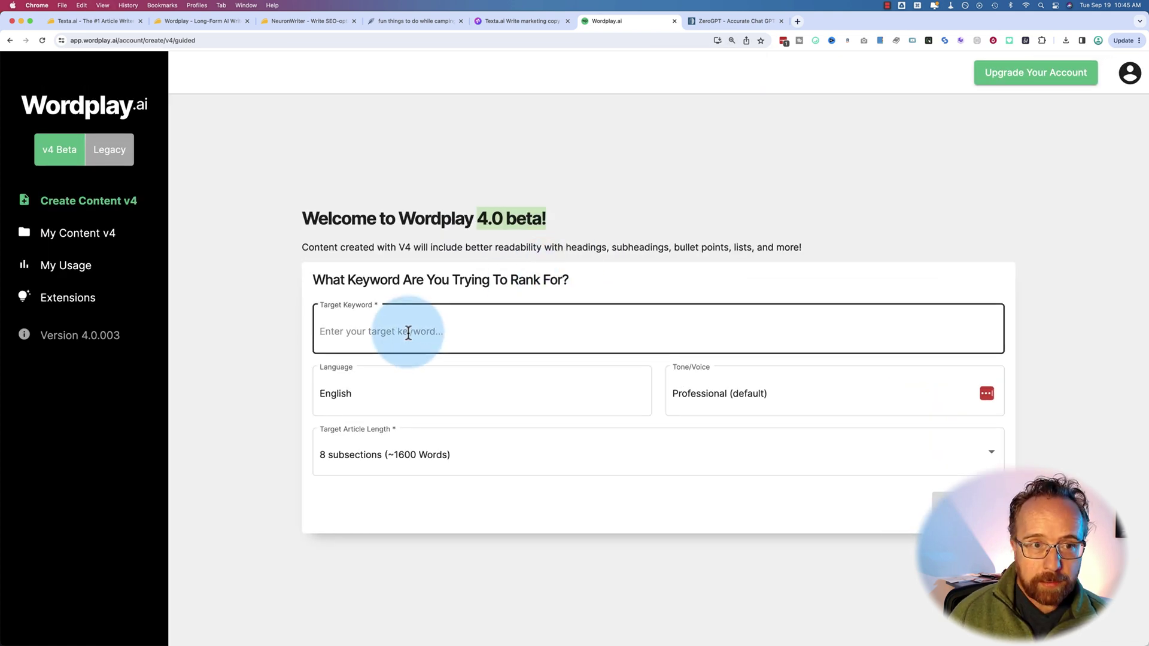
Copy the keyword "fun things to do while camping in the rain" from NeuronWriter into Wordplay's target keyword.
click(405, 18)
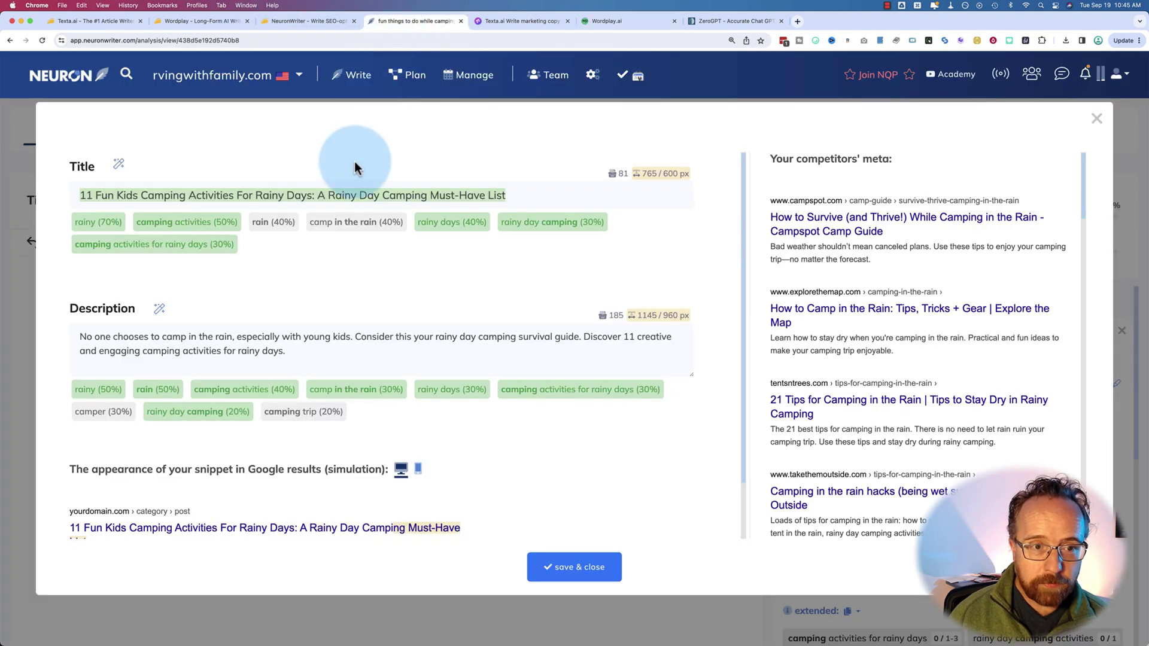
click(1098, 133)
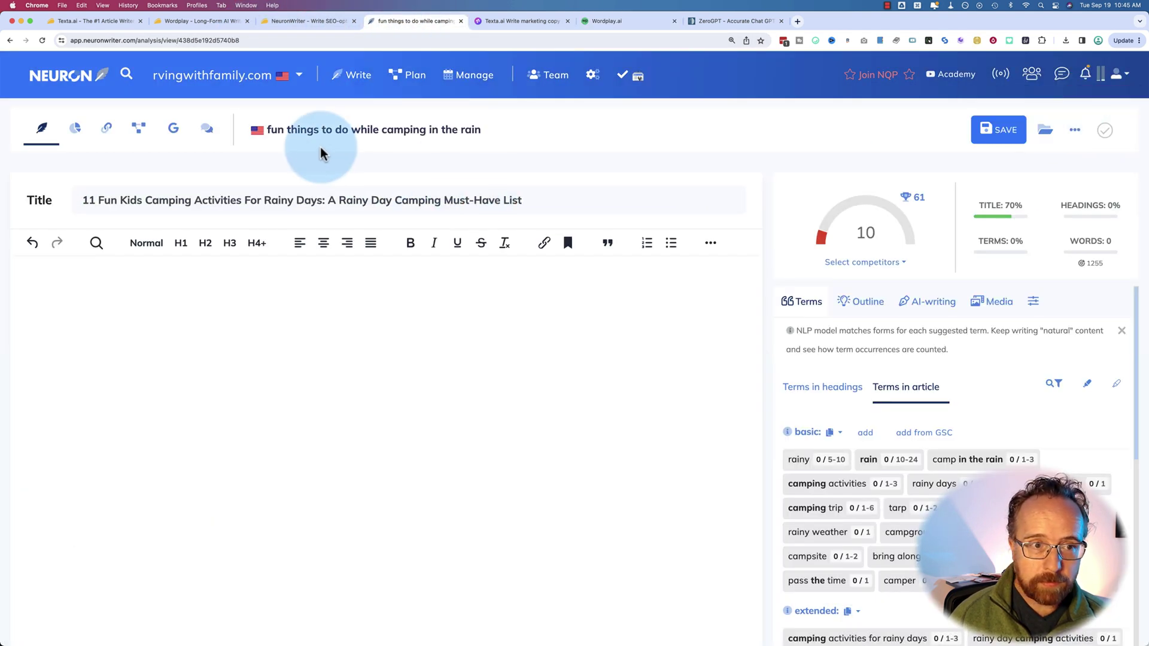
mouse_move(269, 129)
mouse_down()
mouse_move(515, 130)
mouse_move(285, 132)
mouse_up()
click(479, 129)
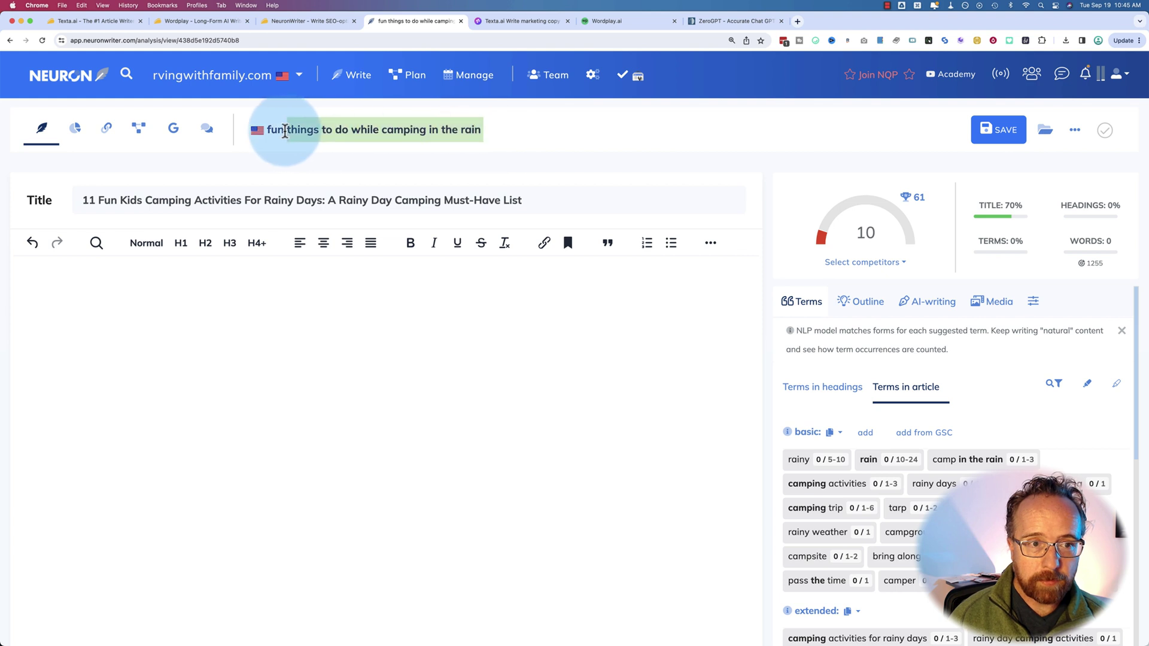
click(643, 22)
click(485, 318)
click(293, 360)
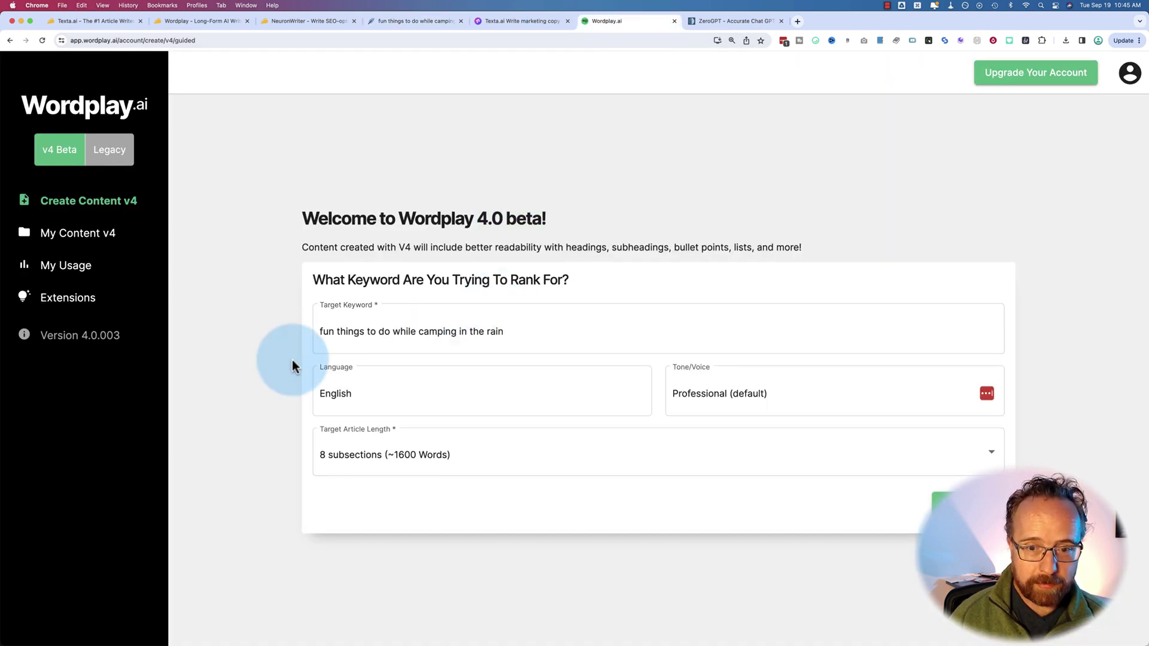
Set the tone/voice of the Wordplay article to Energetic.
click(769, 418)
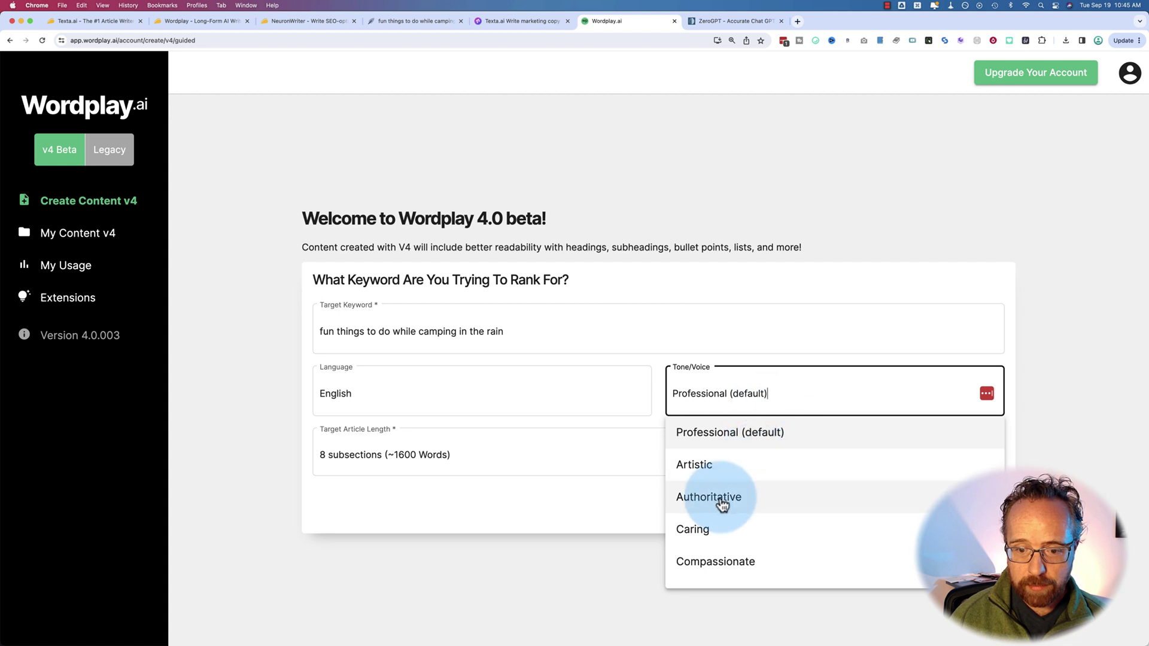
scroll(721, 504, down, 3)
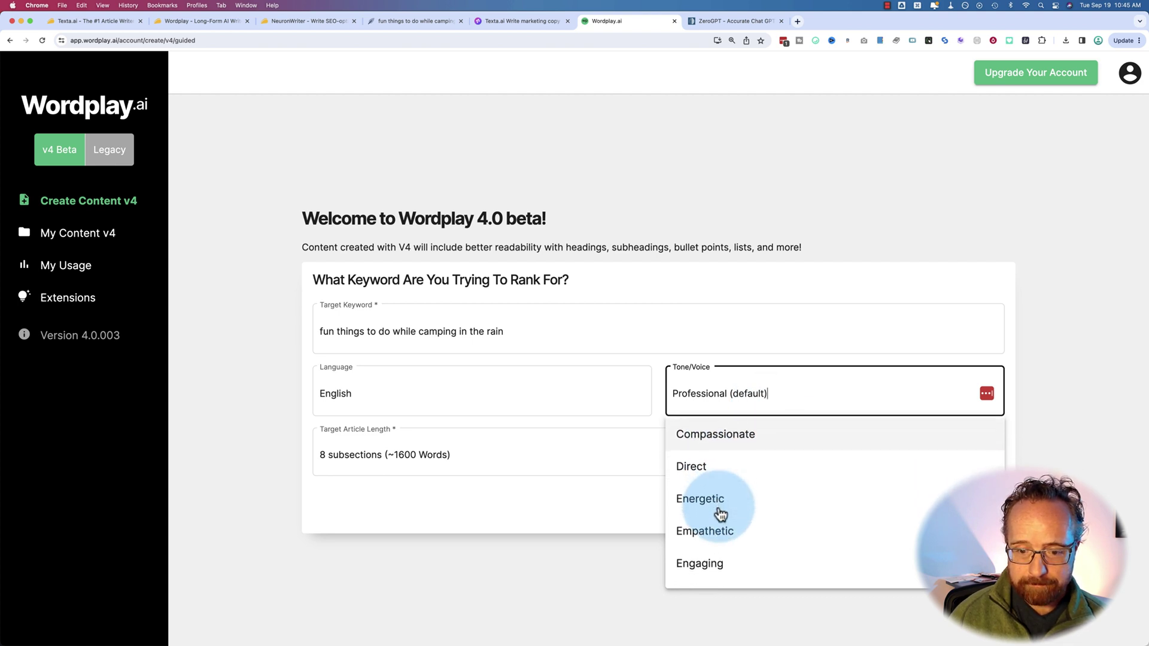
click(721, 513)
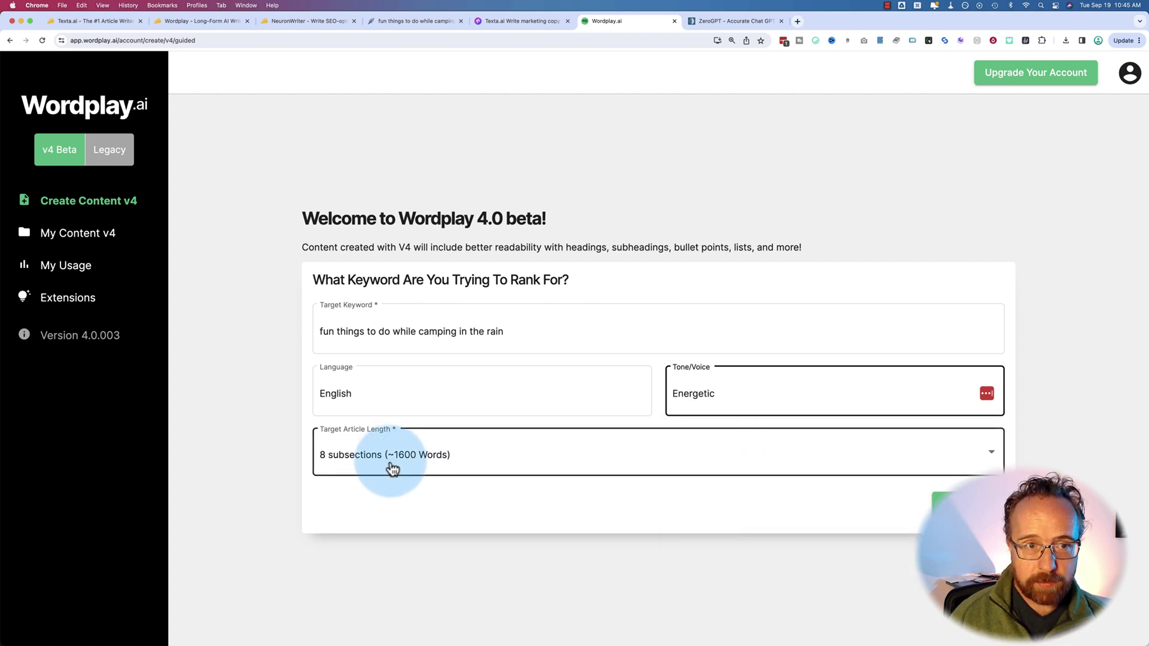
Check the recommended word count in NeuronWriter and compare it with Wordplay.ai's target article length options.
click(415, 22)
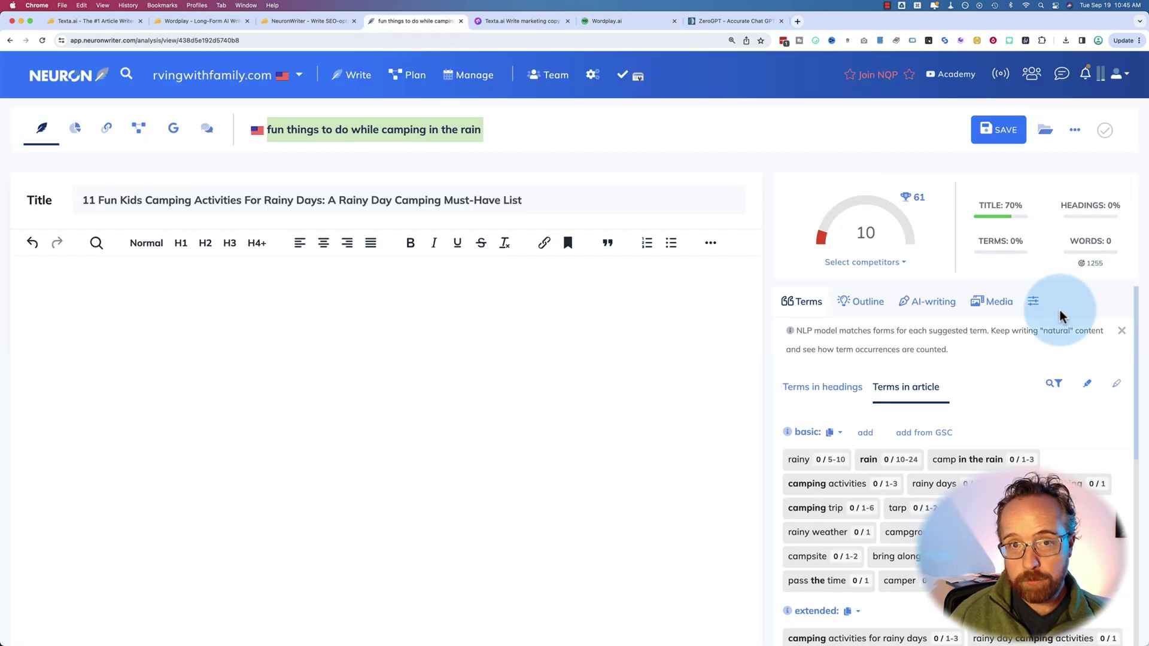
mouse_move(1090, 267)
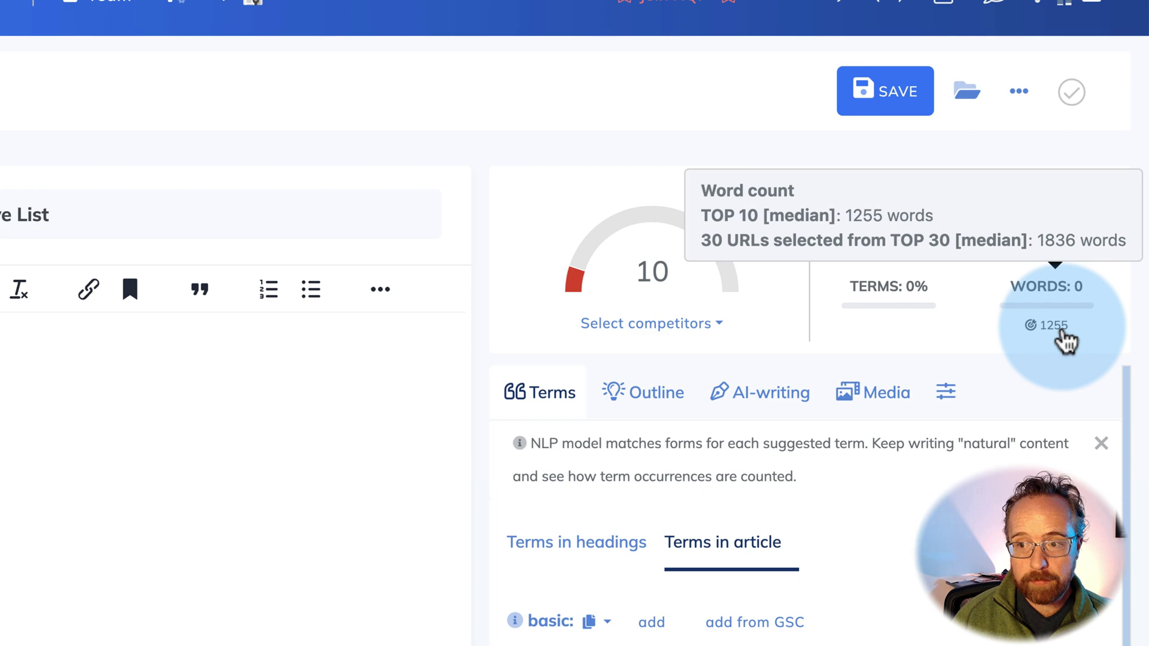
click(607, 21)
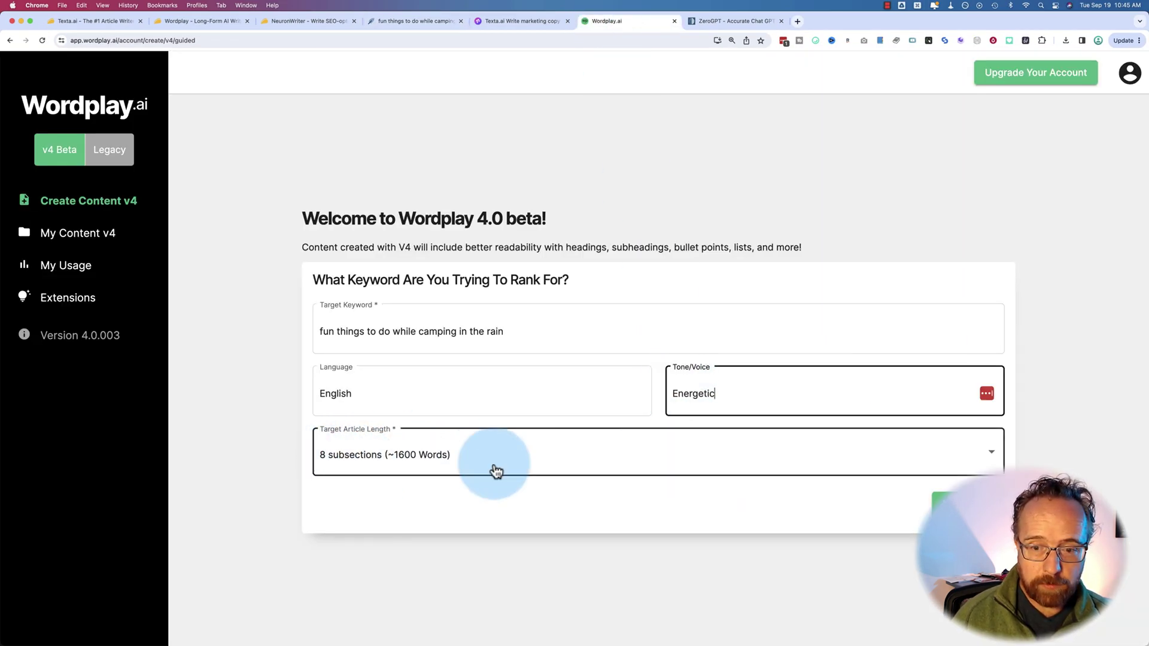
click(527, 472)
scroll(462, 449, down, 2)
scroll(462, 449, down, 1)
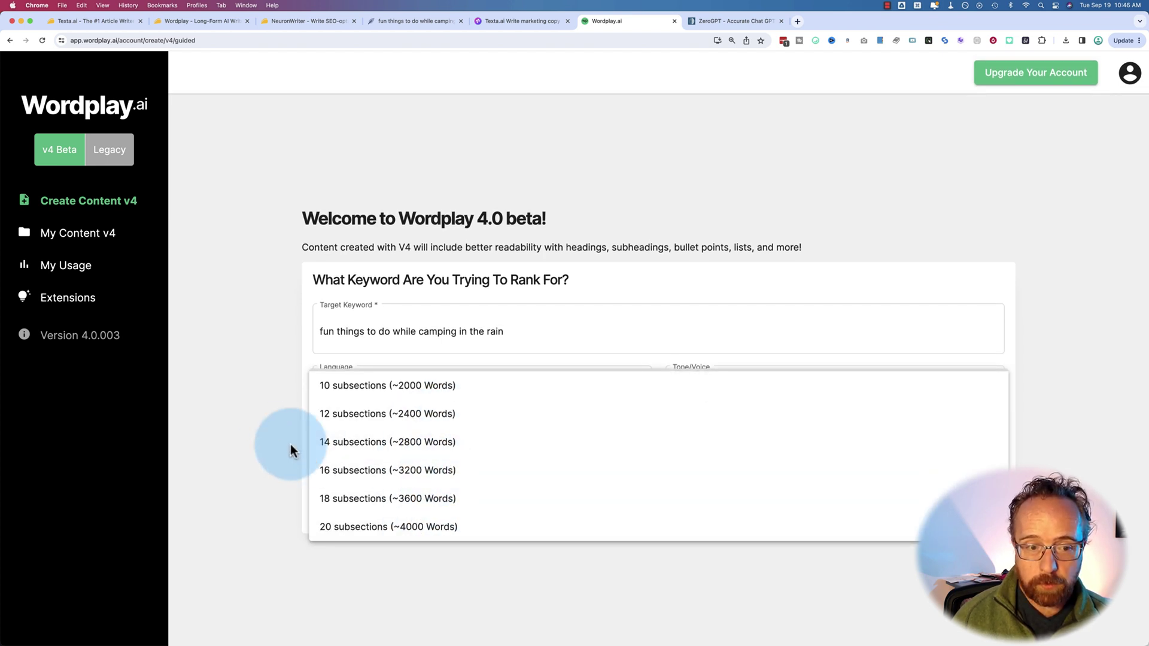
click(275, 443)
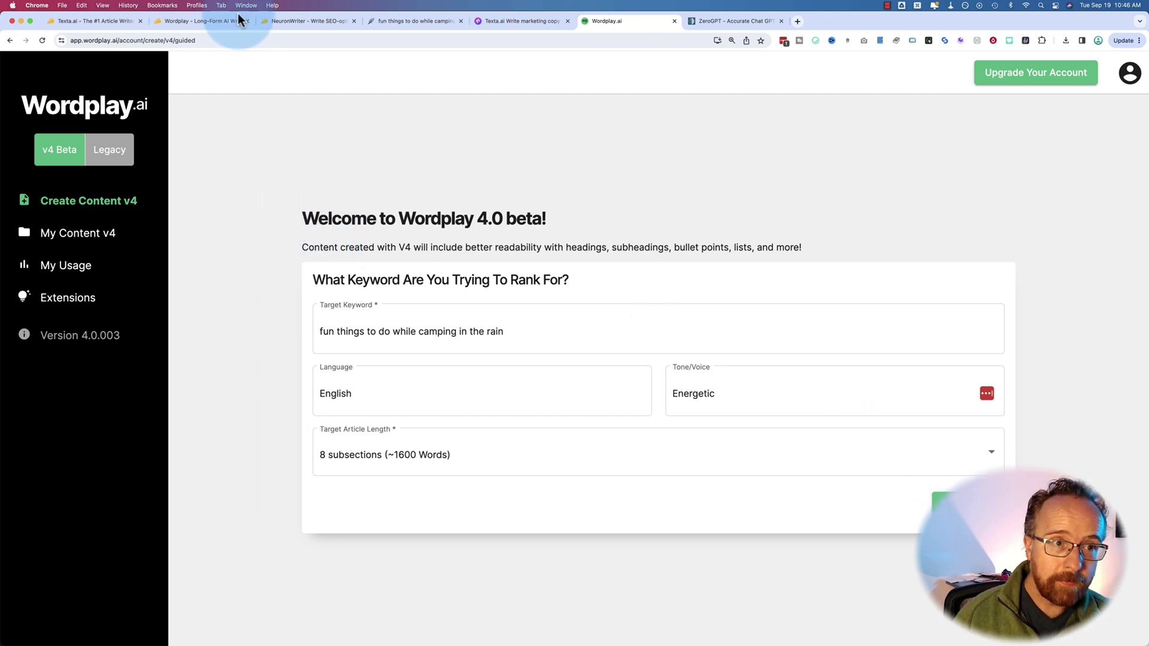
Compare the monthly word limits of Wordplay's Plan 1, Plan 2 and Plan 3 on its AppSumo page.
click(216, 21)
click(932, 331)
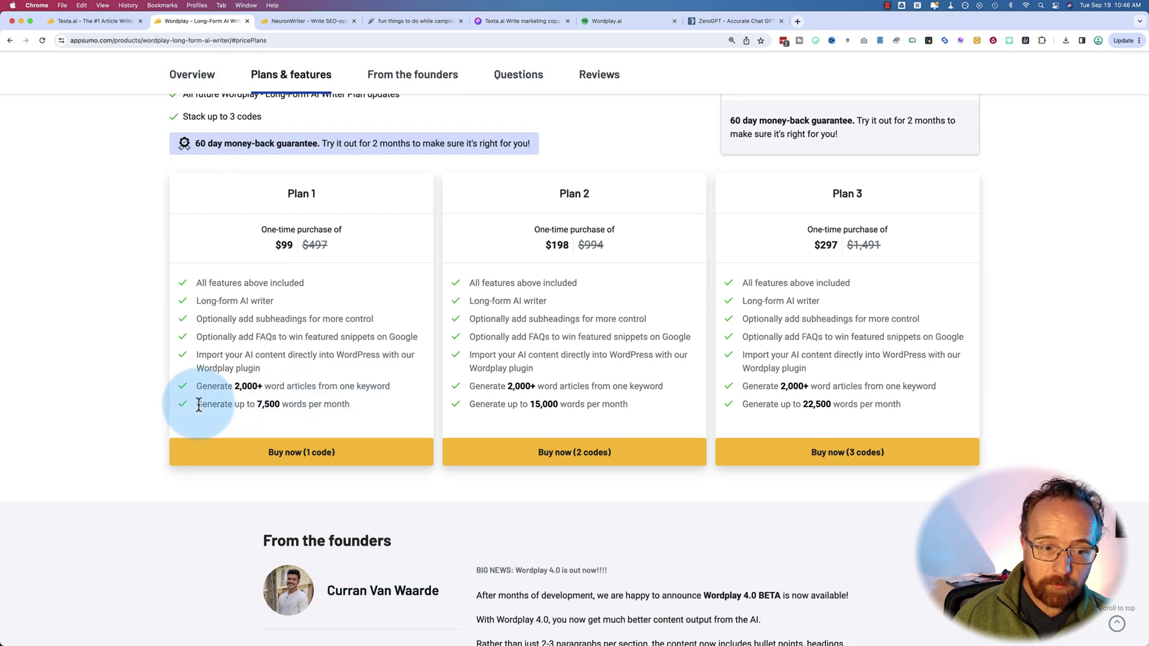
drag(197, 404, 365, 410)
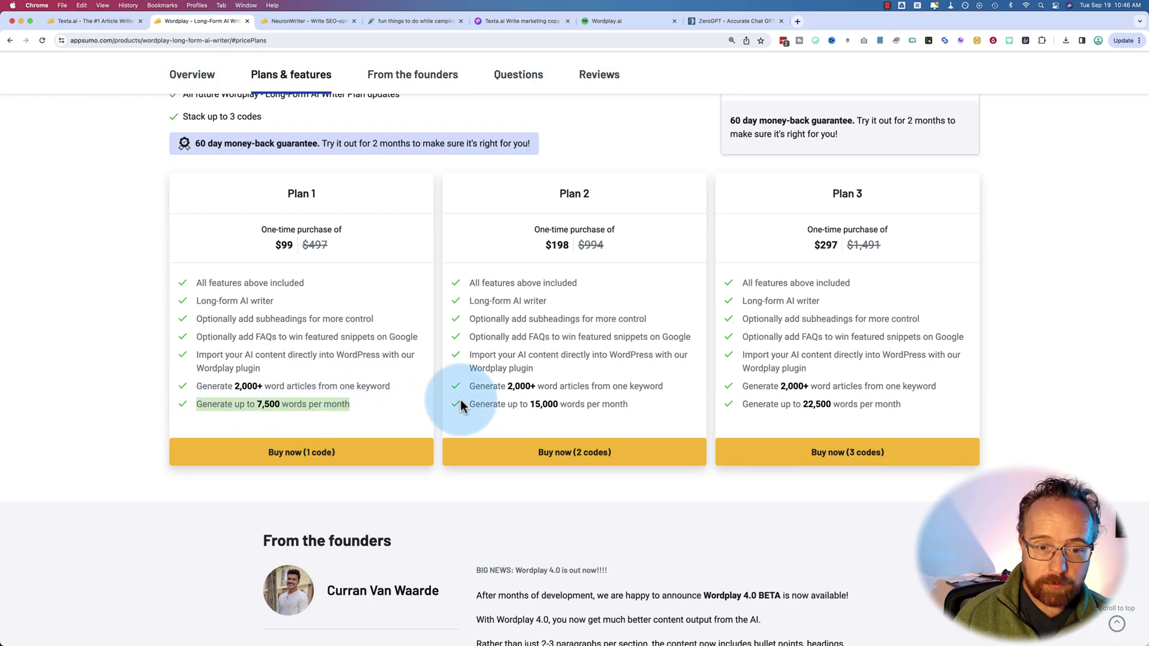
drag(461, 404, 624, 404)
drag(742, 404, 927, 413)
Look up the monthly word allowance of Texta.ai's Plan 1 on its AppSumo page.
click(105, 21)
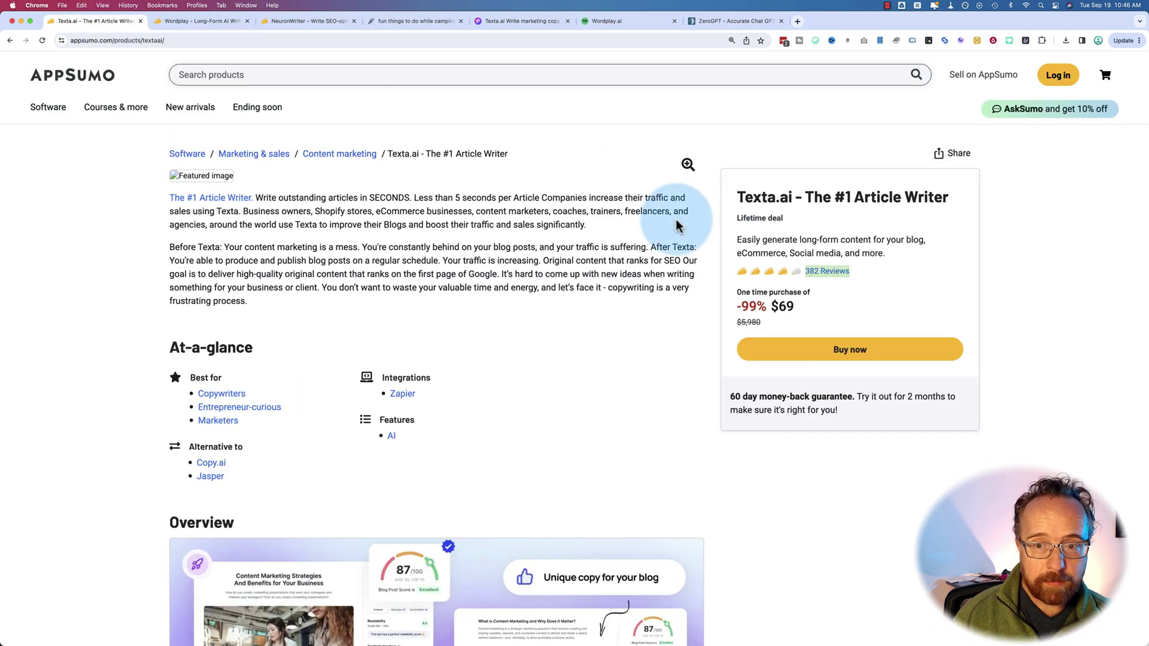
scroll(610, 365, down, 10)
scroll(610, 365, down, 10)
scroll(611, 365, up, 7)
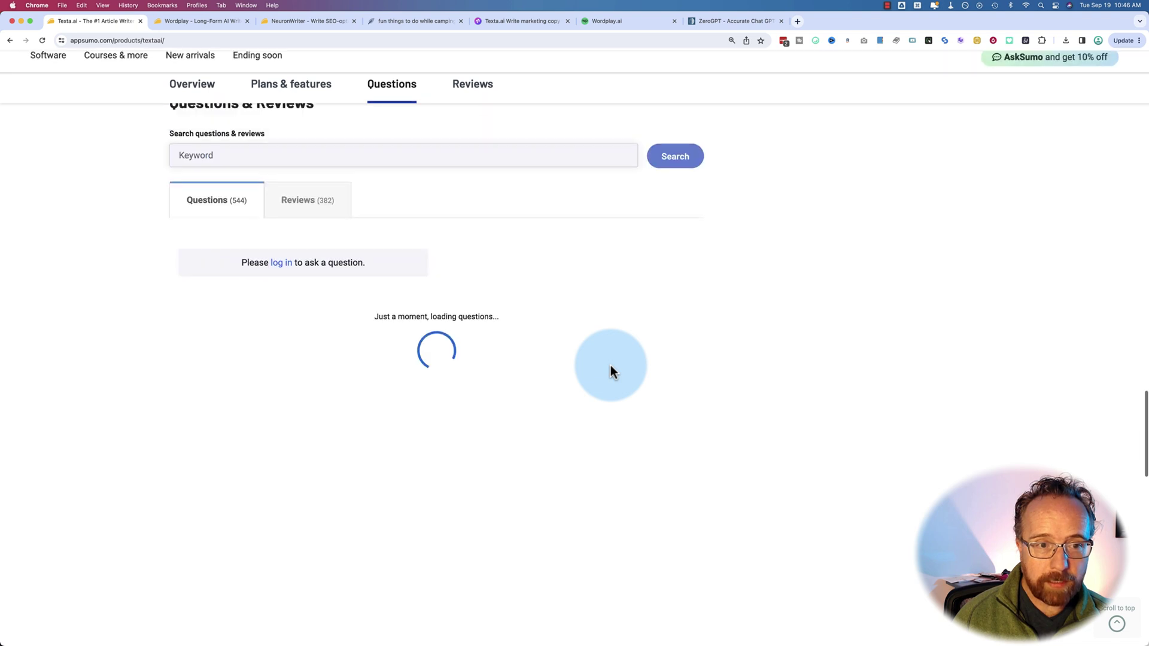
scroll(612, 368, up, 1)
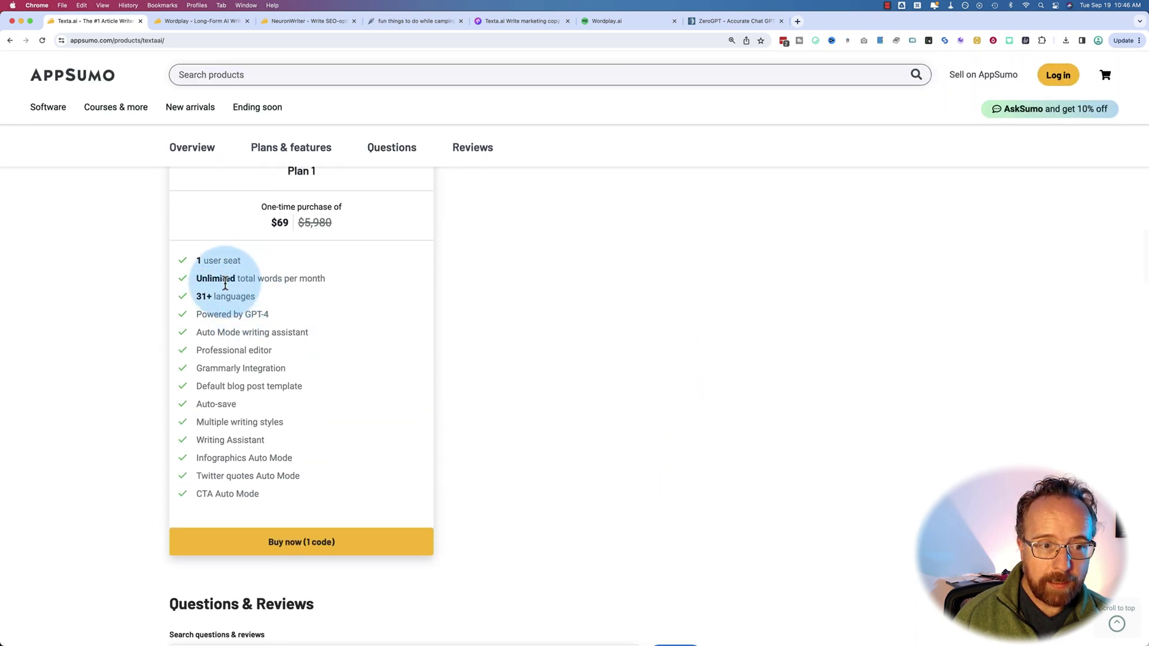
drag(195, 279, 324, 280)
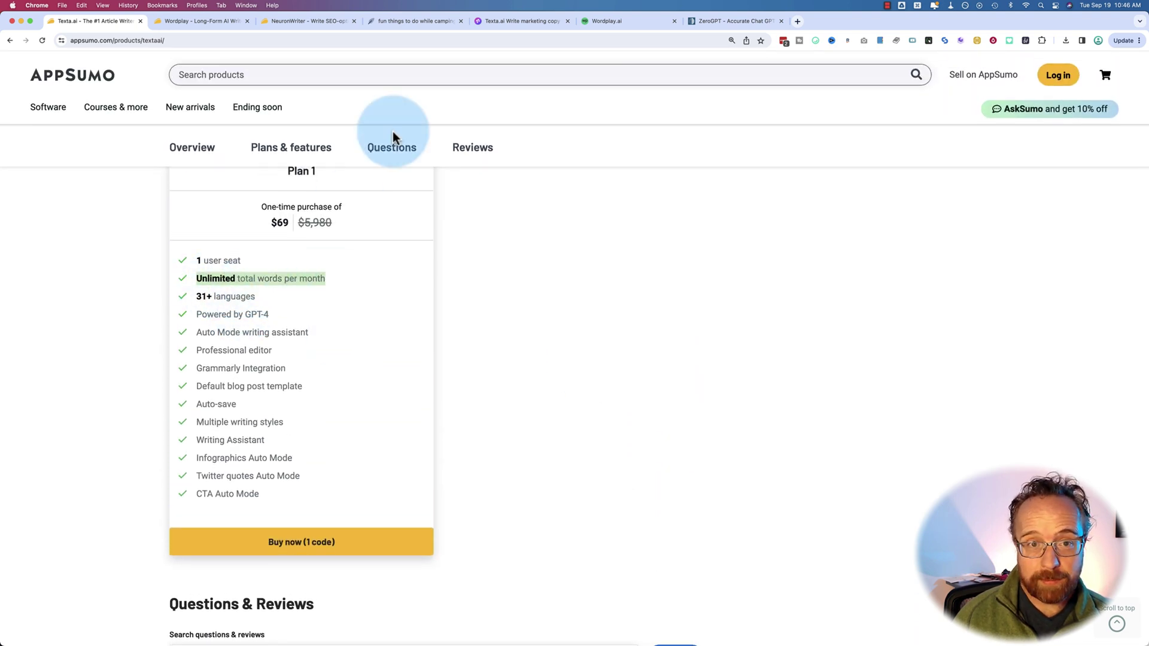
Submit the Wordplay.ai brief and deselect the related keywords rainproof camping gear, camping in wet weather, rainy day camping tips and wet weather camping essentials.
click(634, 20)
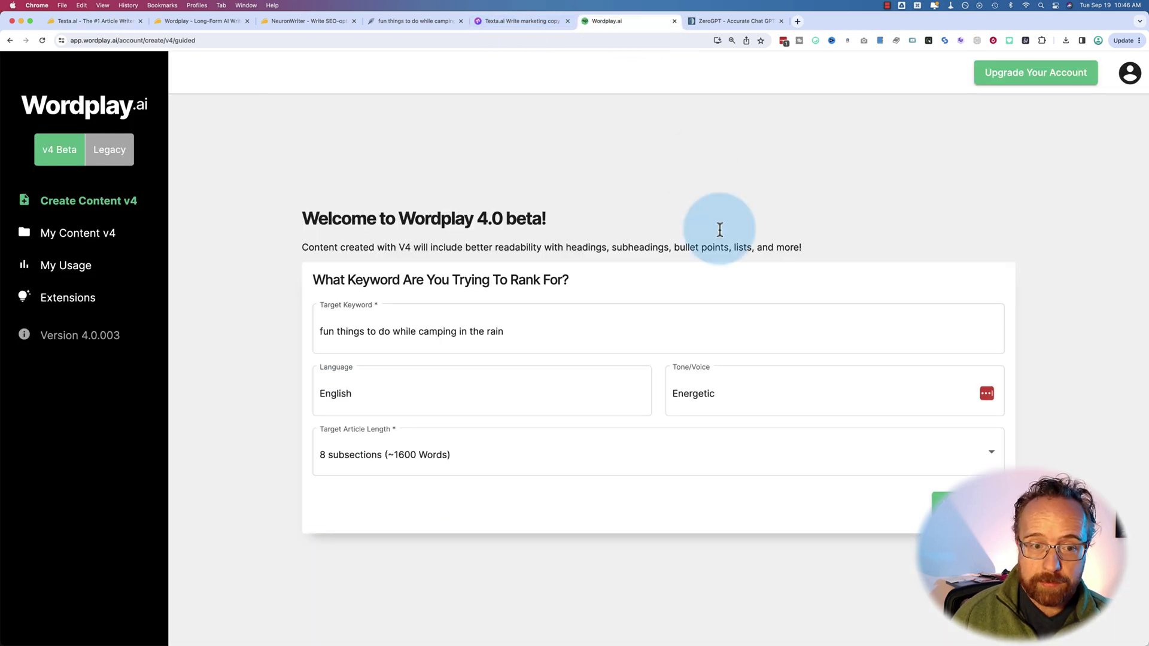
click(946, 505)
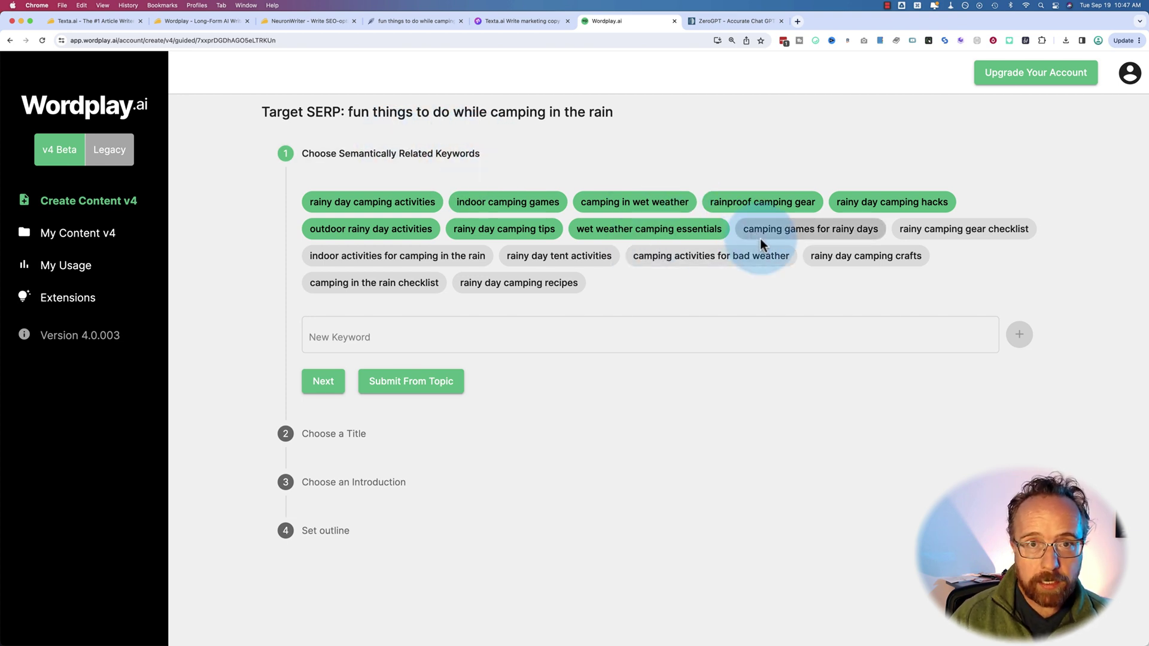
click(782, 202)
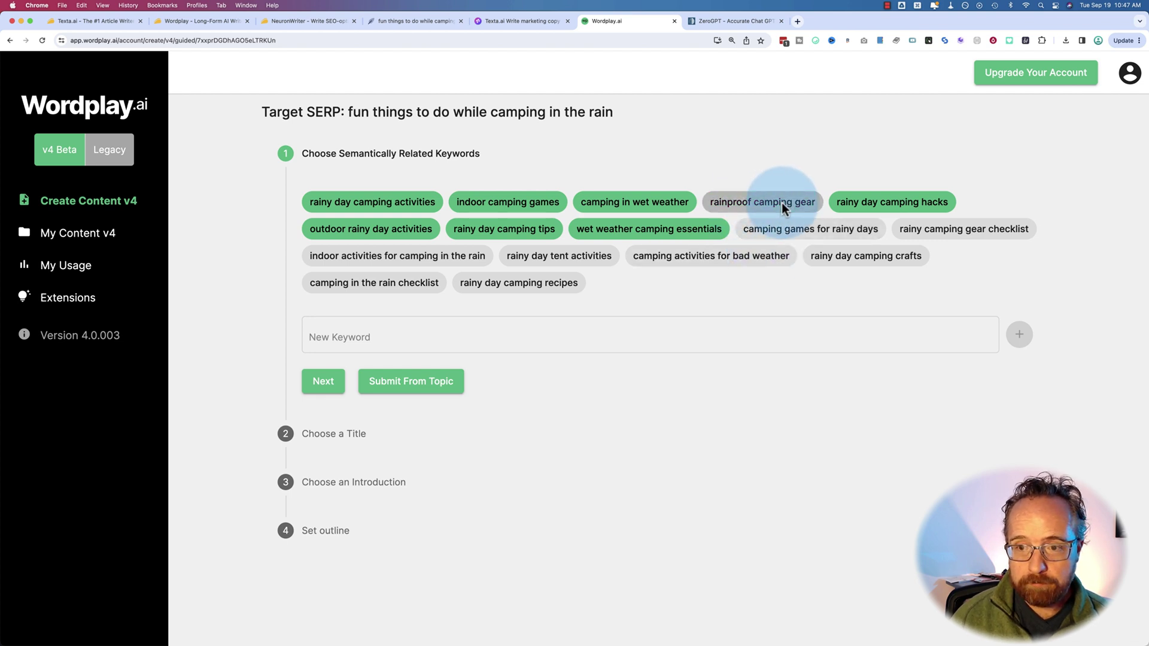
click(592, 203)
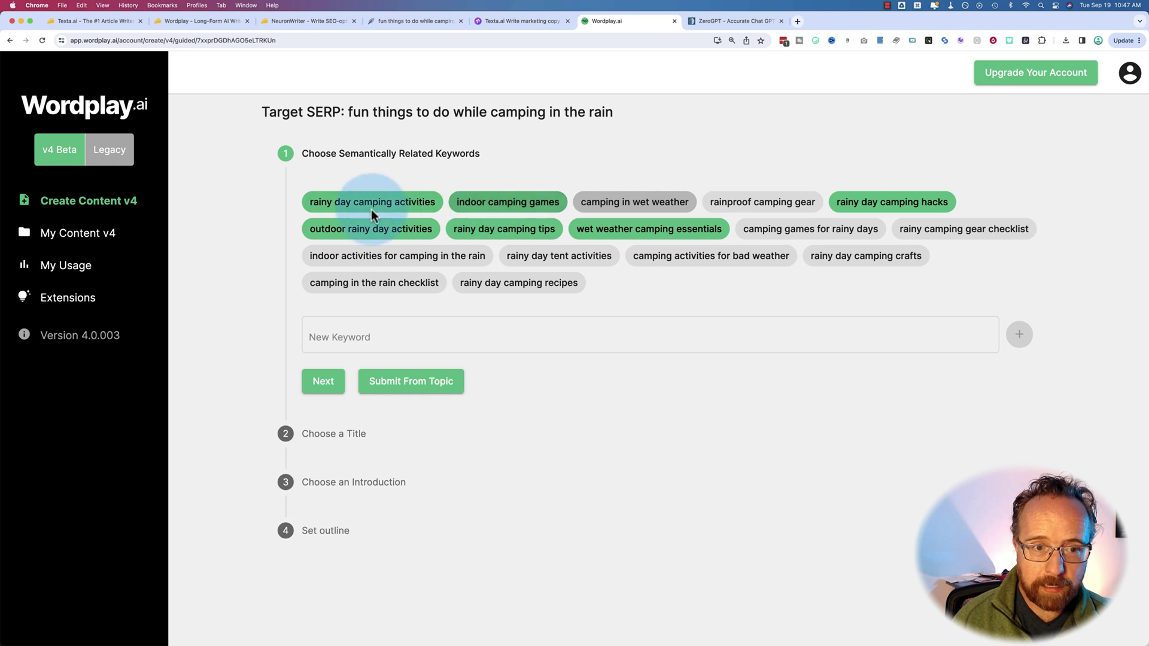
click(519, 231)
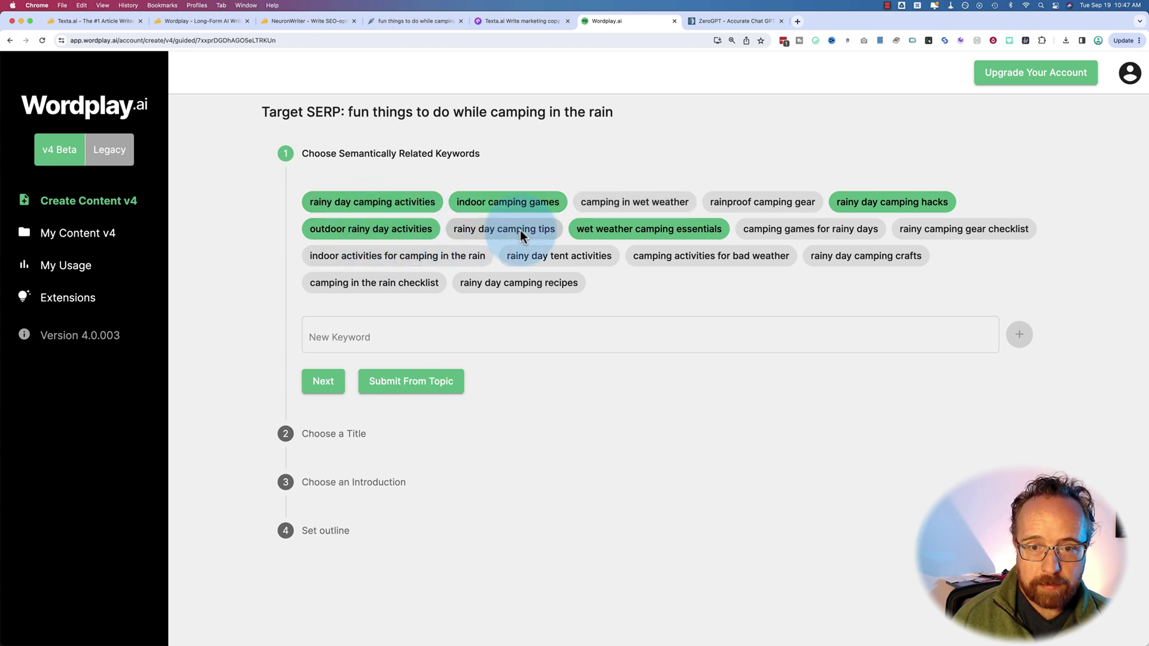
click(649, 234)
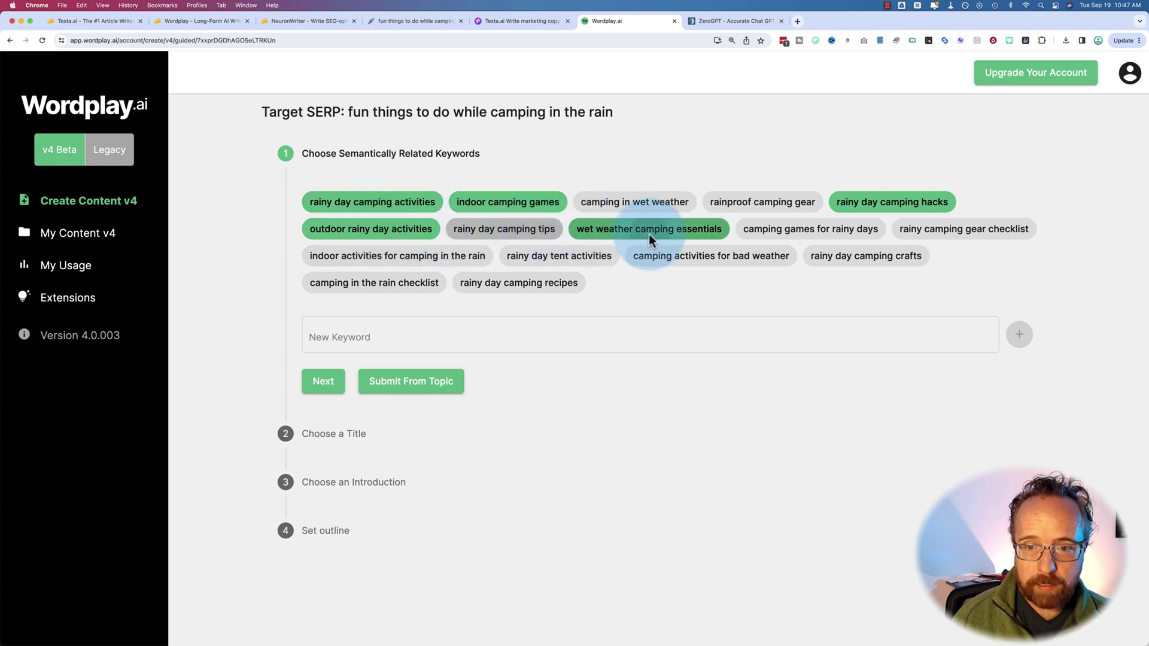
Add camping games for rainy days, rainy day camping crafts, camping activities for bad weather and indoor activities for camping in the rain; drop rainy day camping hacks.
click(789, 235)
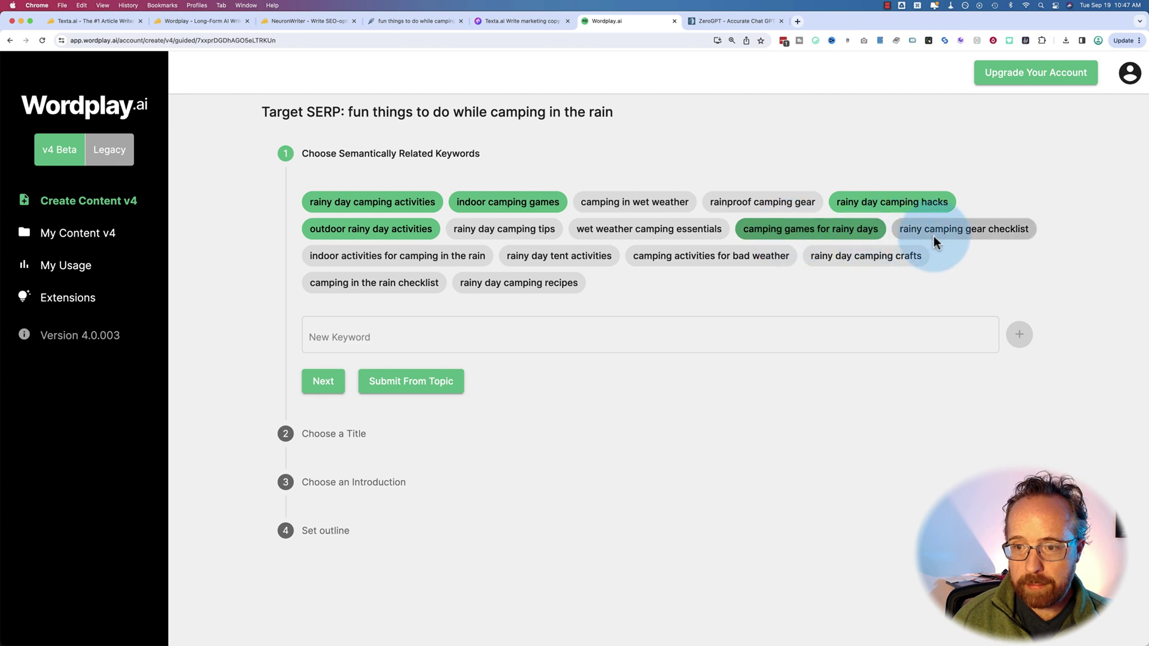
click(832, 255)
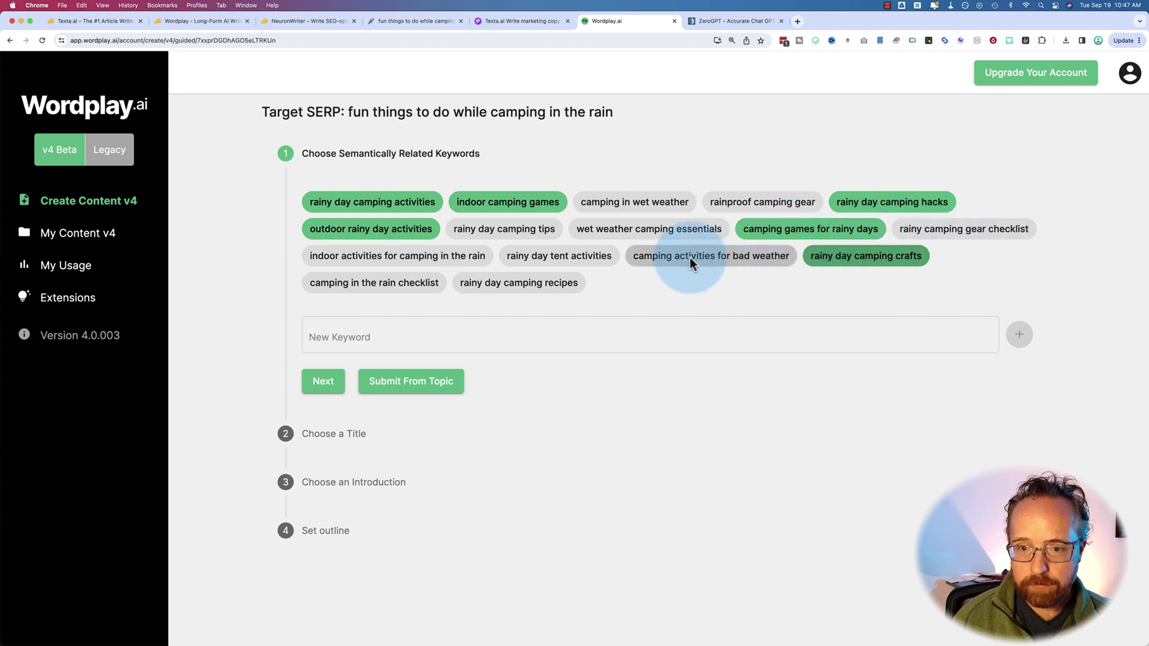
click(651, 261)
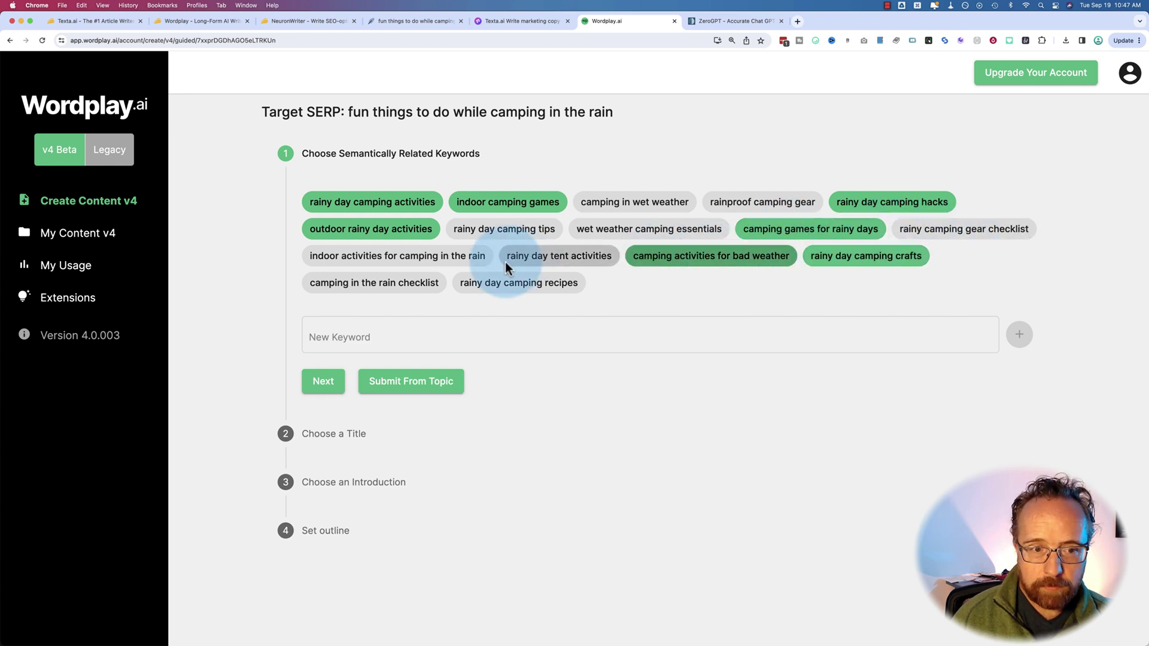
click(393, 260)
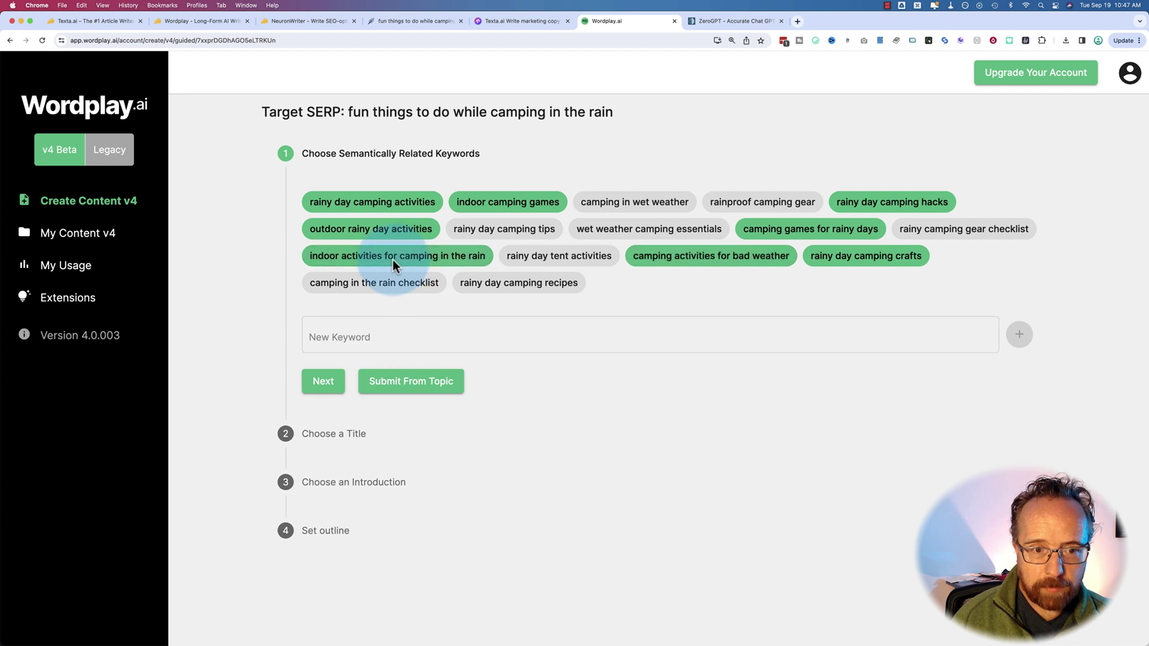
click(878, 203)
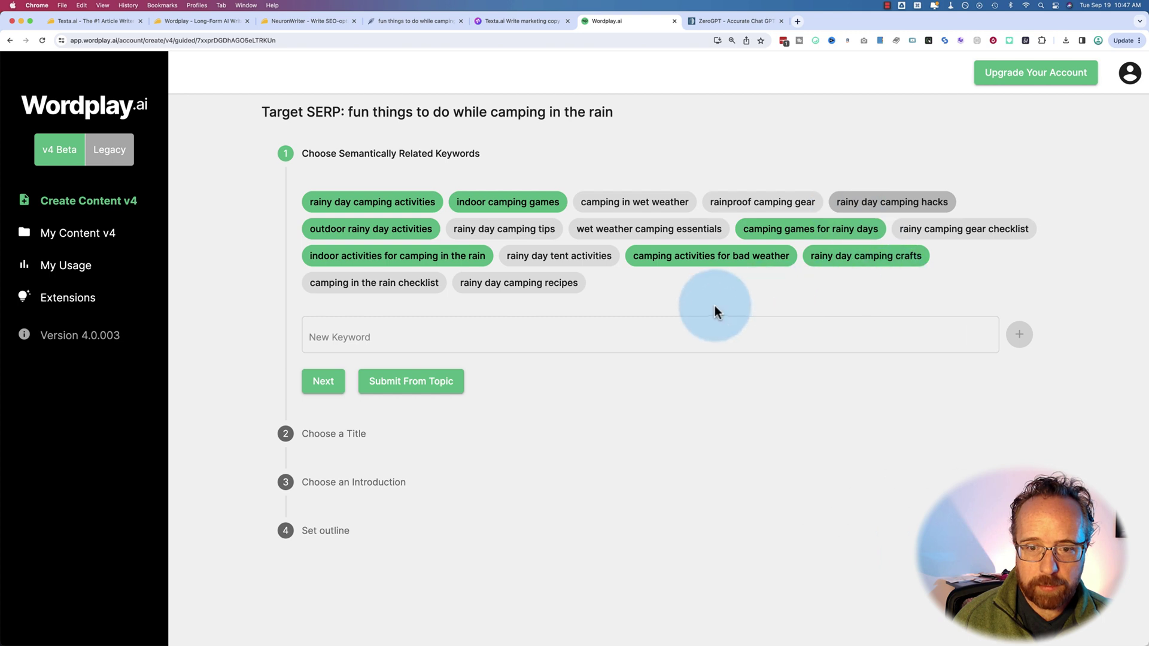
click(321, 383)
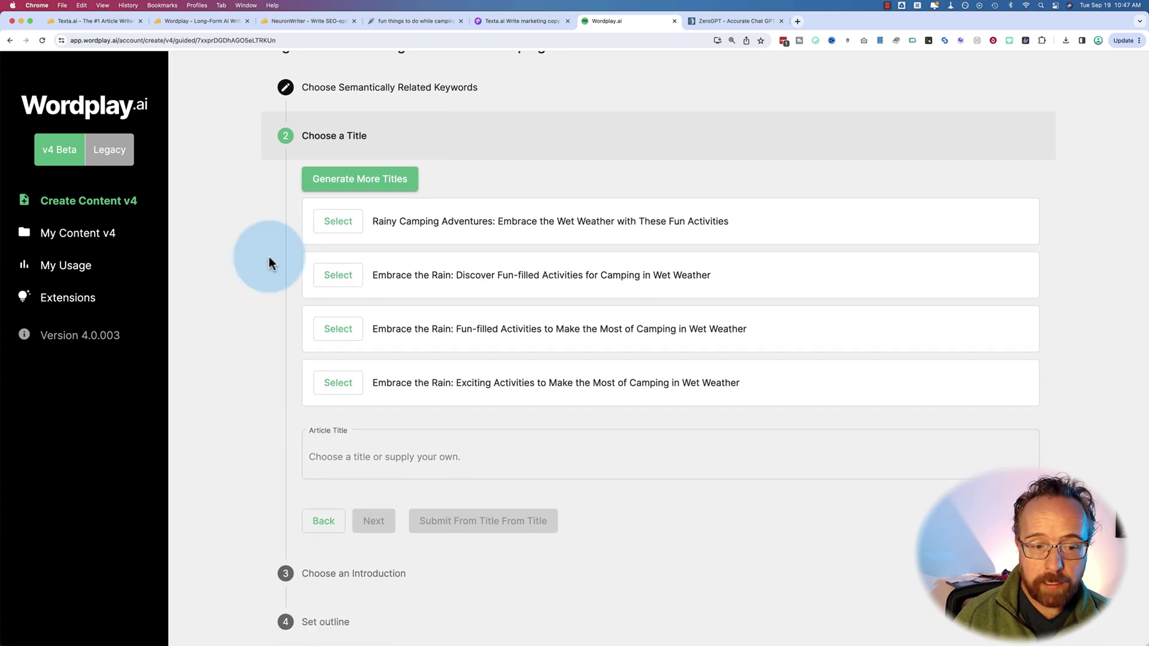
Copy NeuronWriter's title "11 Fun Kids Camping Activities For Rainy Days: A Rainy Day Camping Must-Have List" into Wordplay's article title and continue.
click(400, 20)
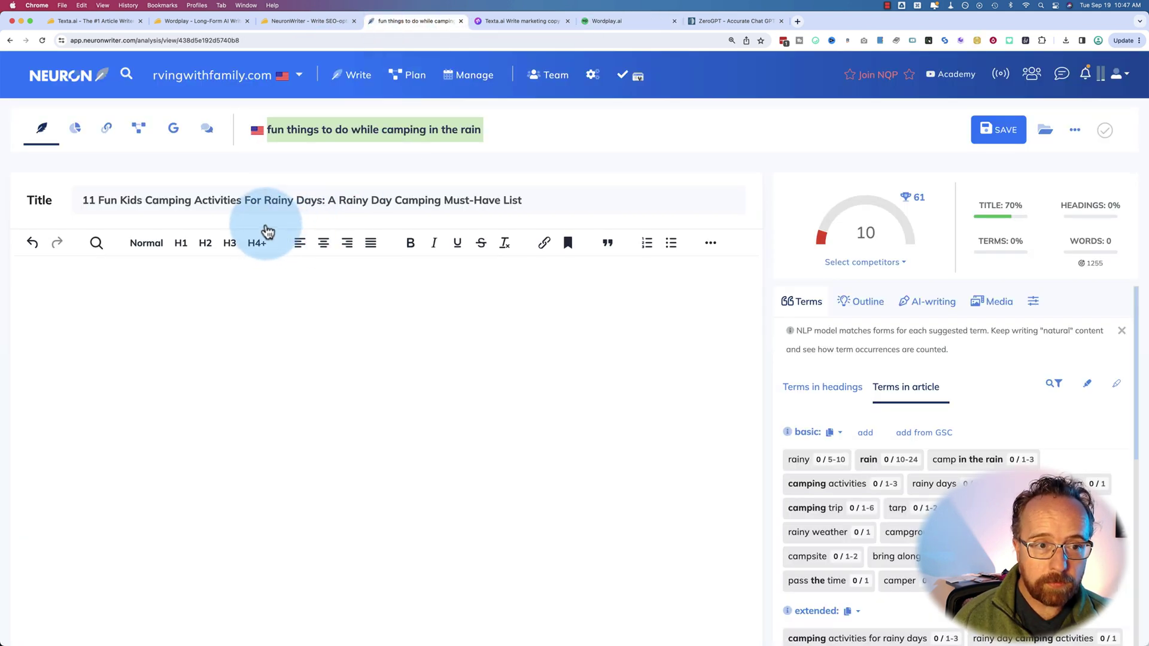
click(282, 198)
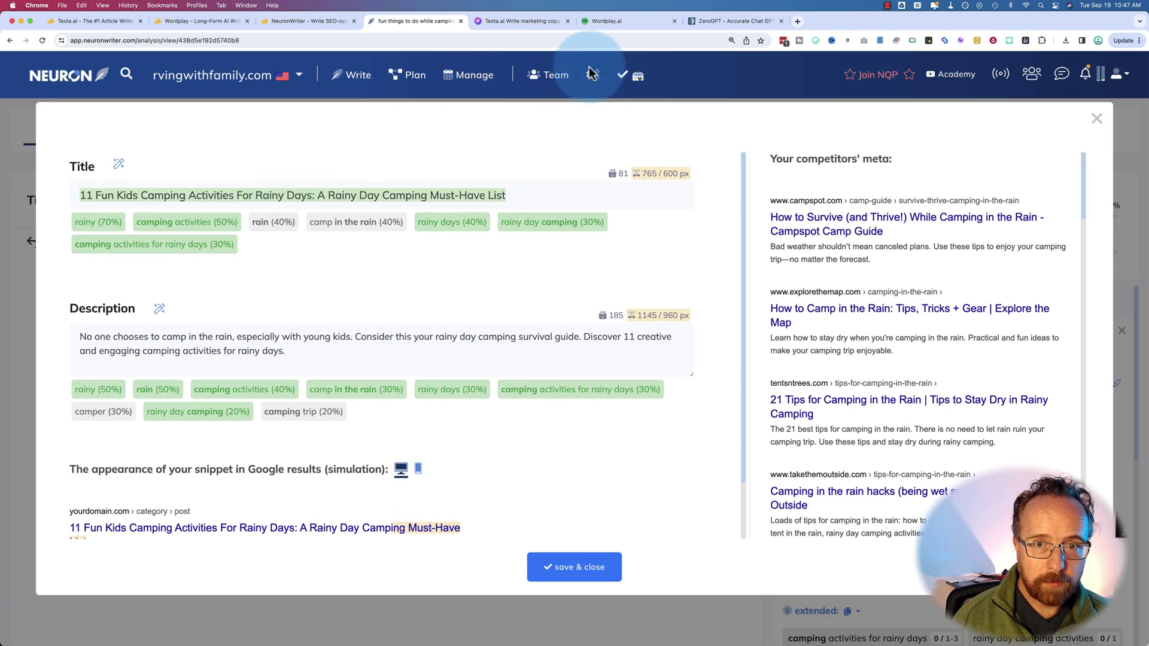
click(650, 23)
click(406, 473)
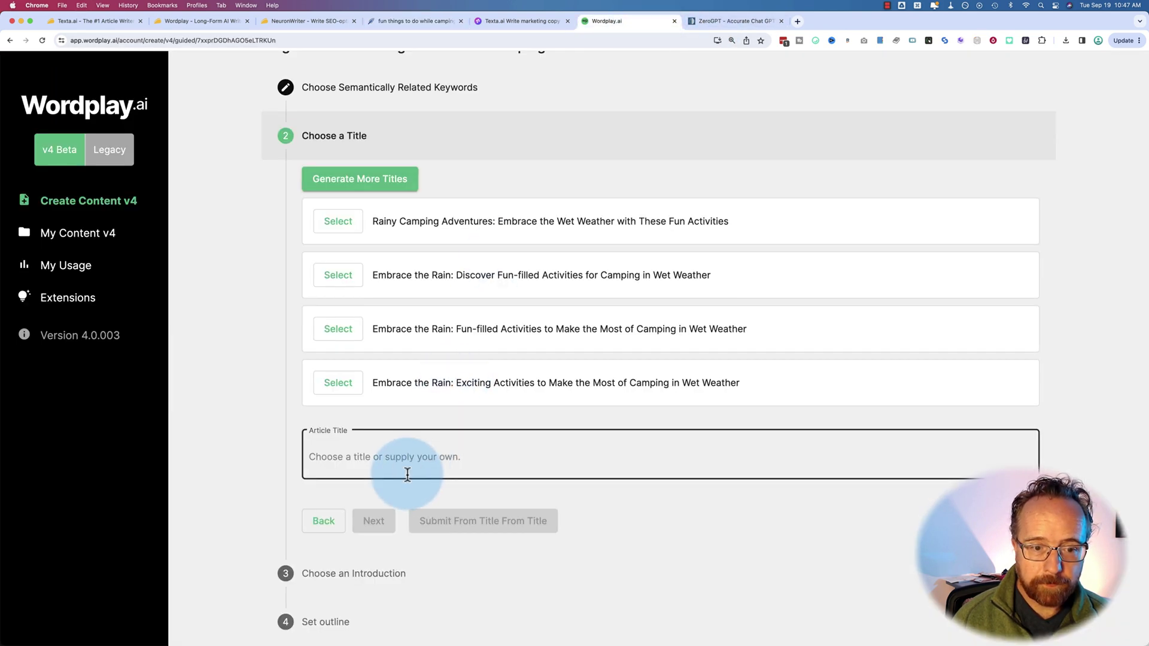
text(11 Fun Kids Camping Activities For Rainy Days: A Rainy Day Camping Must-Have List)
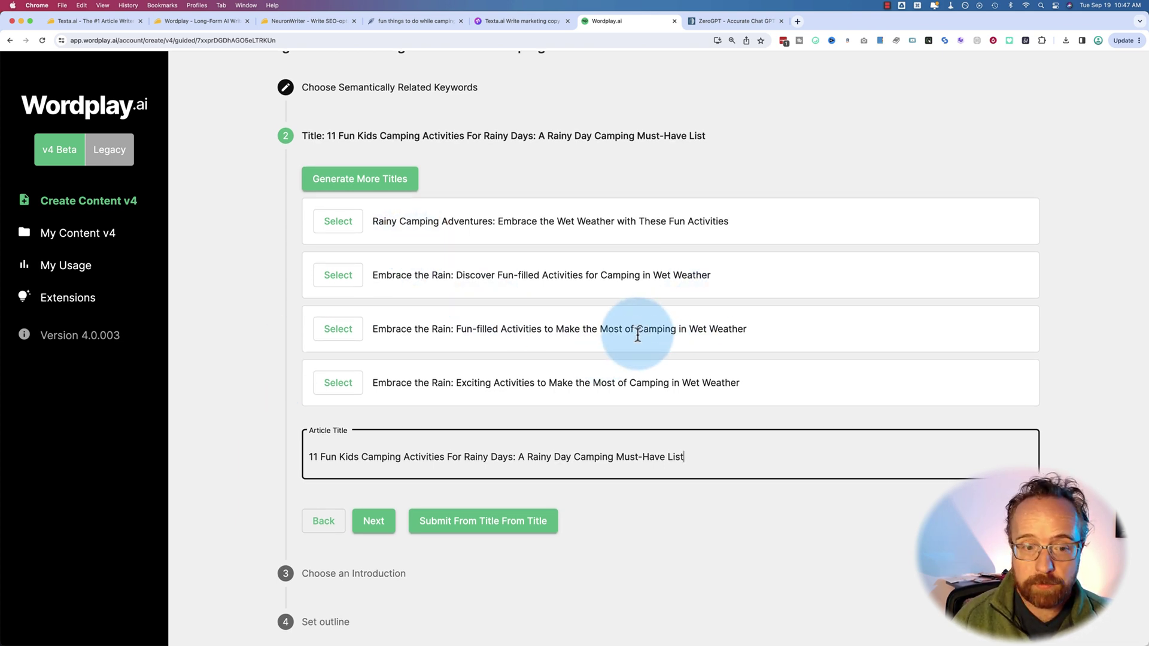
click(372, 519)
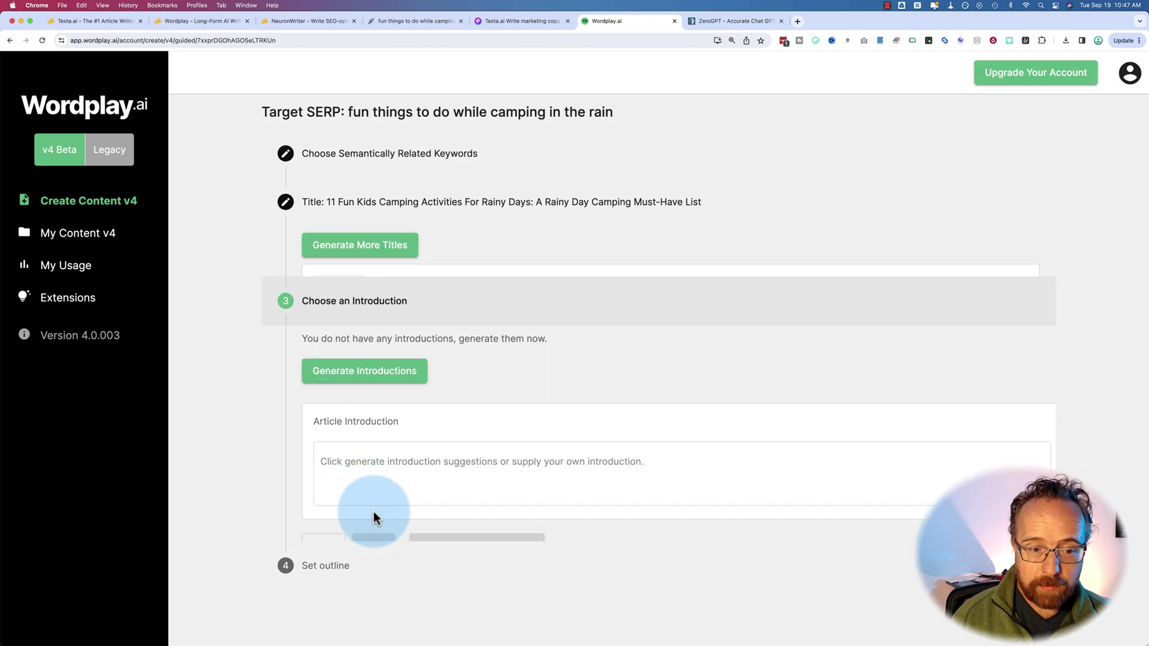
Generate introduction suggestions for the Wordplay article and recheck the plans' monthly word limits on AppSumo.
click(393, 333)
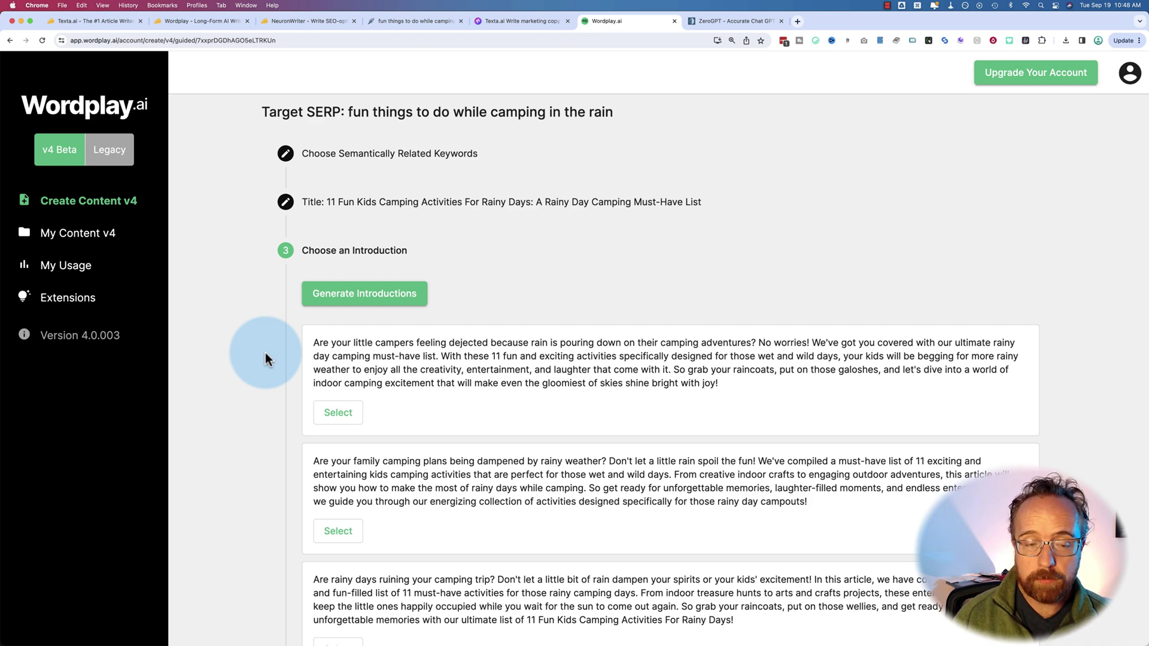
scroll(264, 354, down, 5)
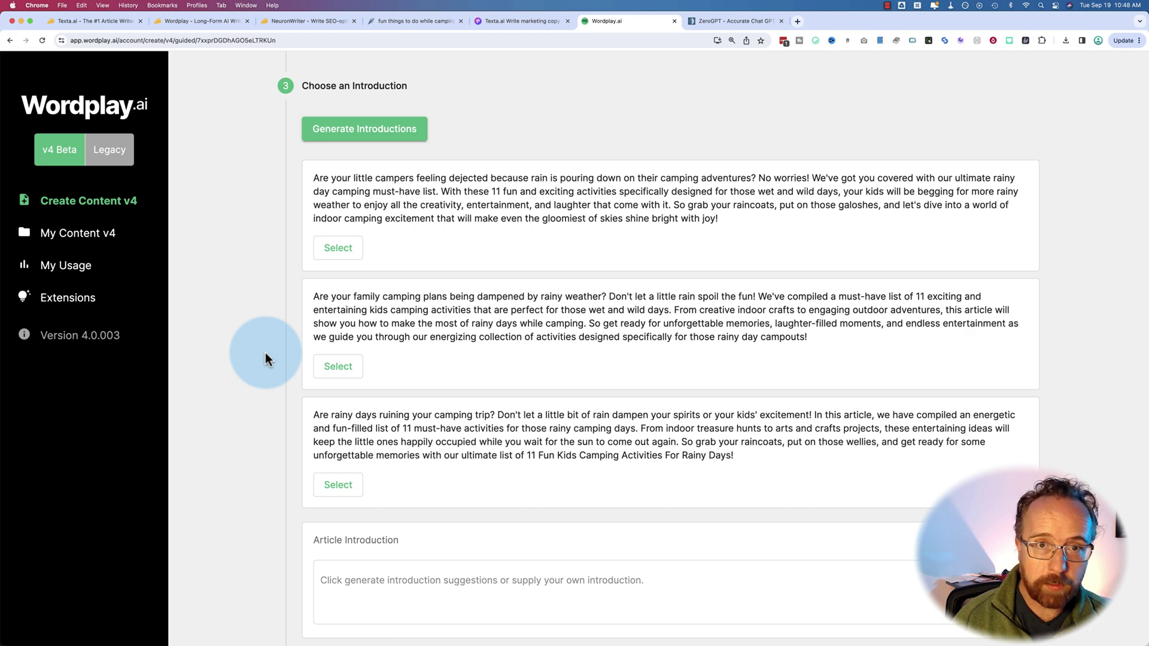
click(183, 22)
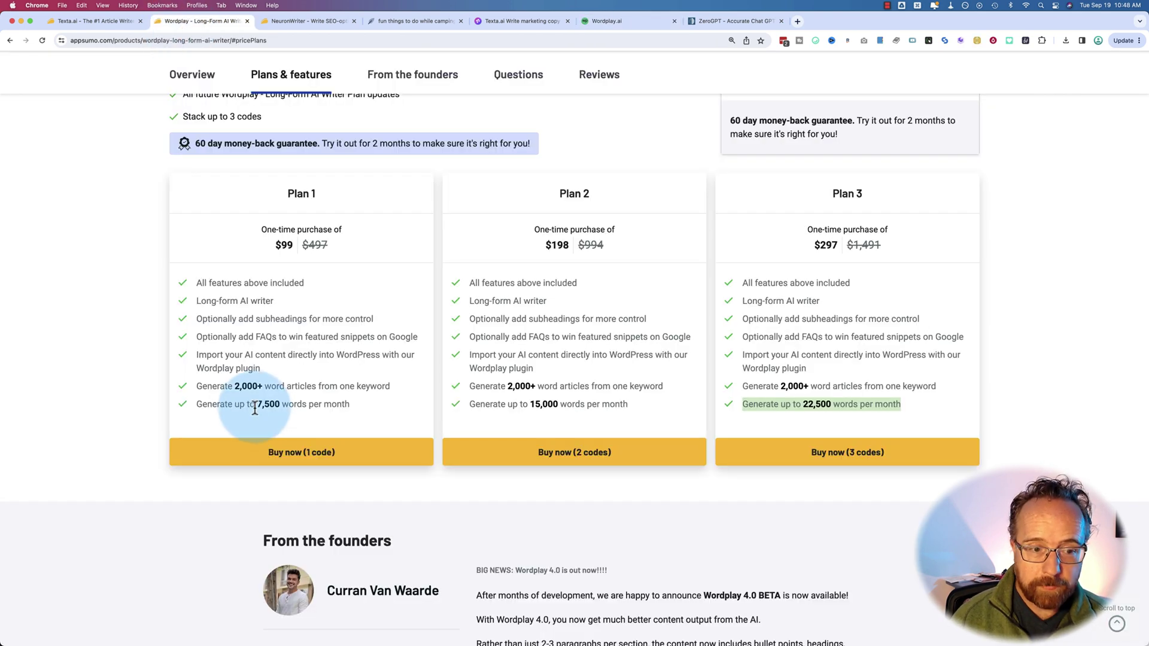
click(598, 24)
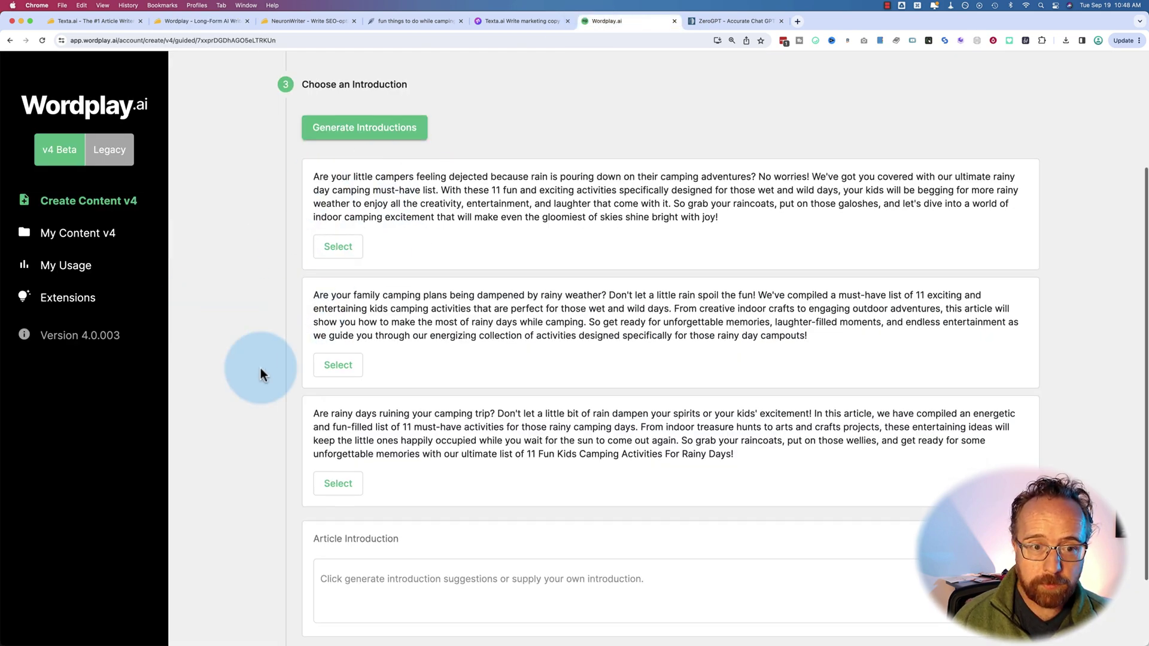
Select the introduction beginning "Are rainy days ruining your camping trip?" and continue to the outline stage.
scroll(260, 369, down, 1)
scroll(260, 368, down, 3)
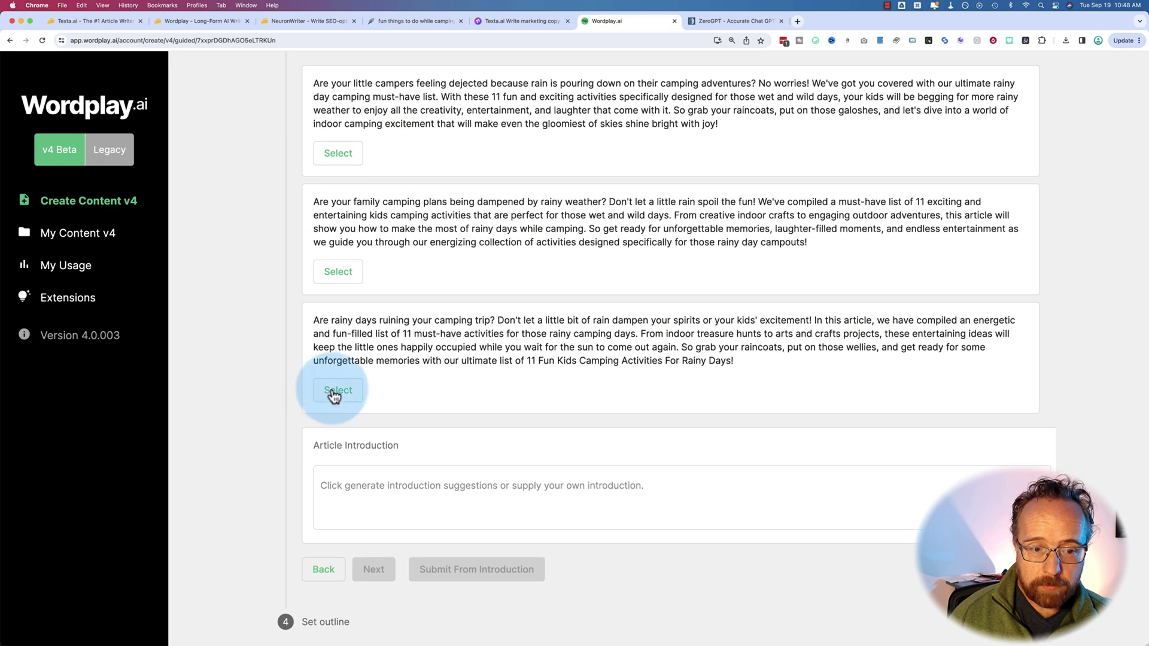
click(334, 390)
click(373, 571)
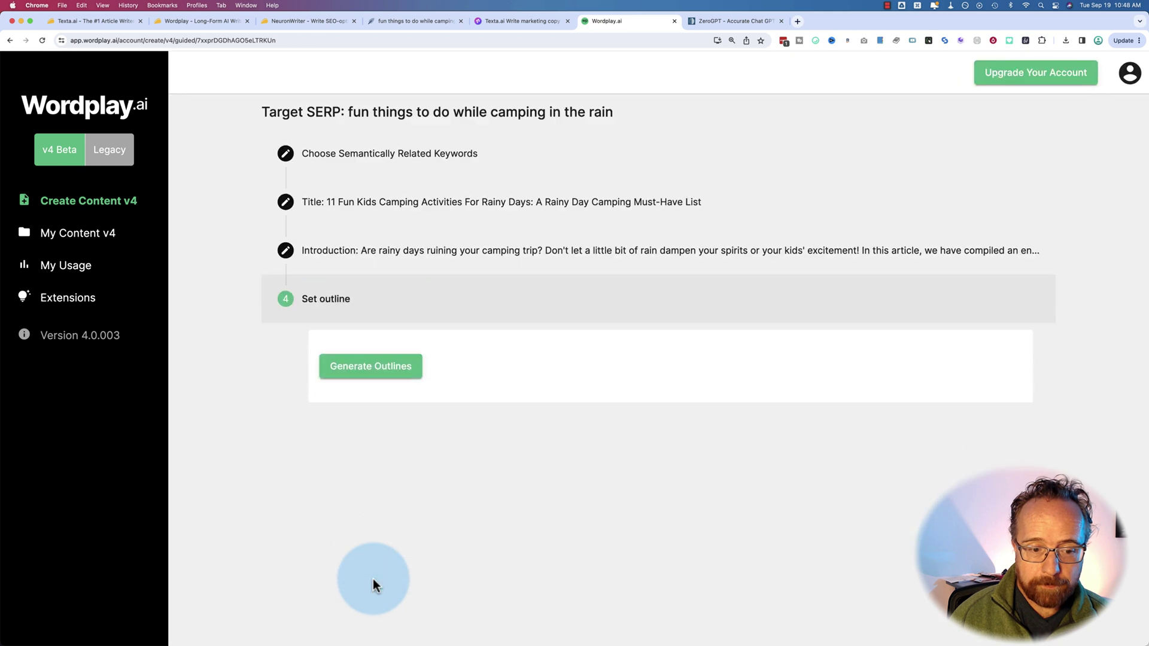
Generate outline suggestions and add all sections of the one starting with "Rainy Day Treasure Hunt" to the outline.
click(352, 381)
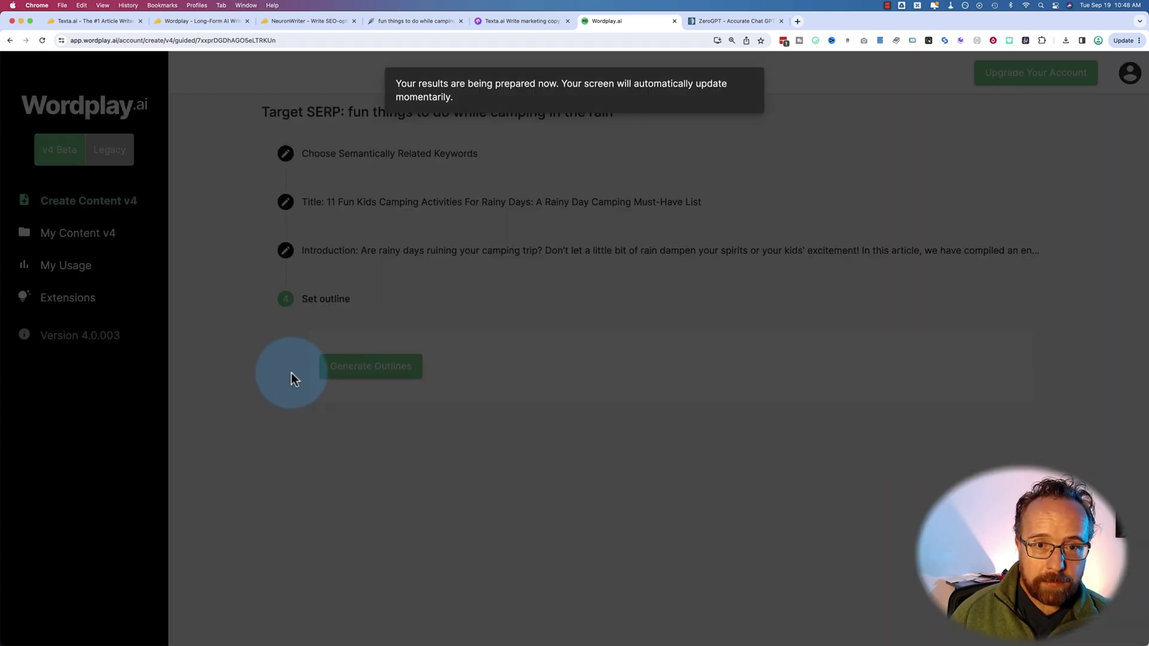
scroll(293, 372, down, 4)
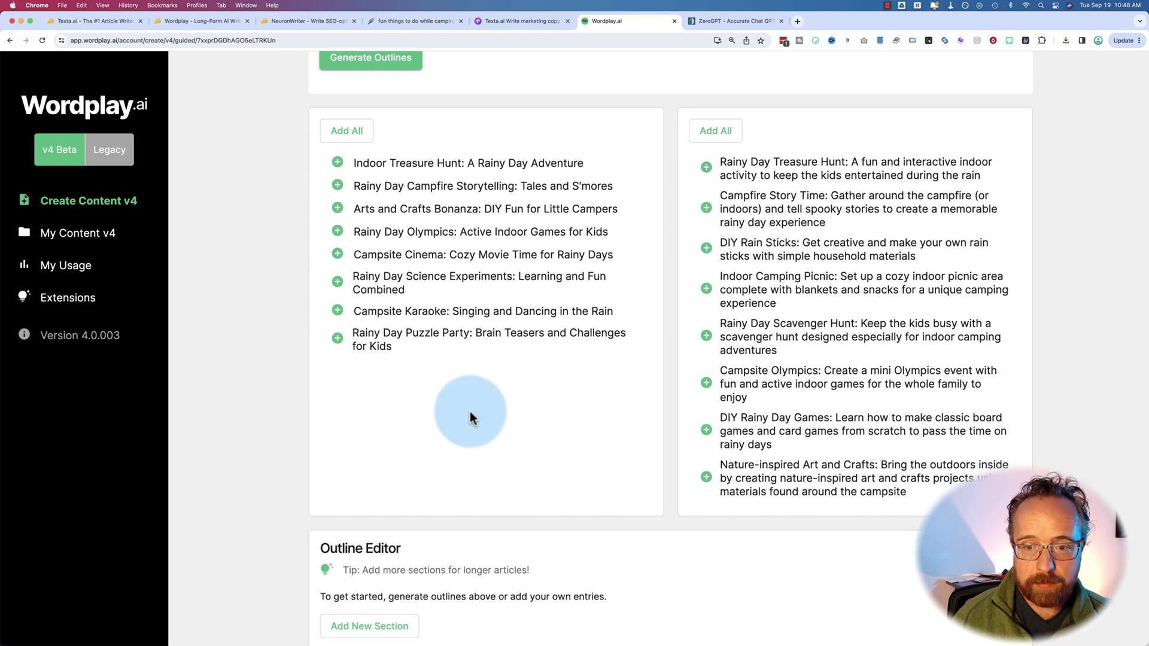
scroll(658, 403, up, 10)
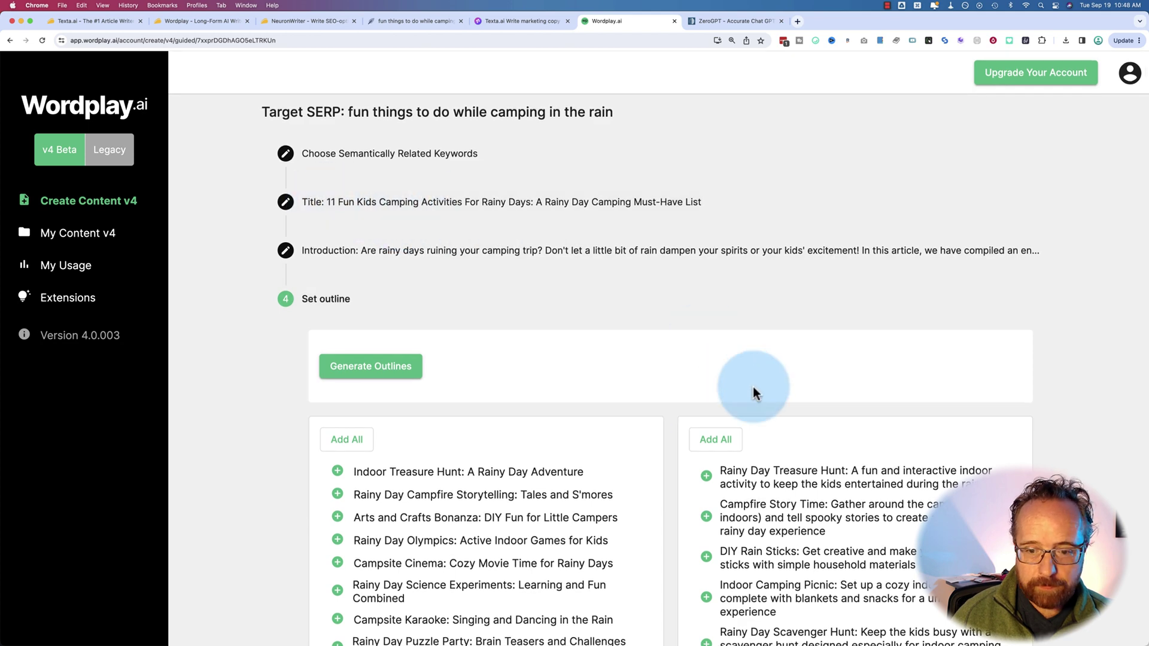
scroll(646, 405, down, 10)
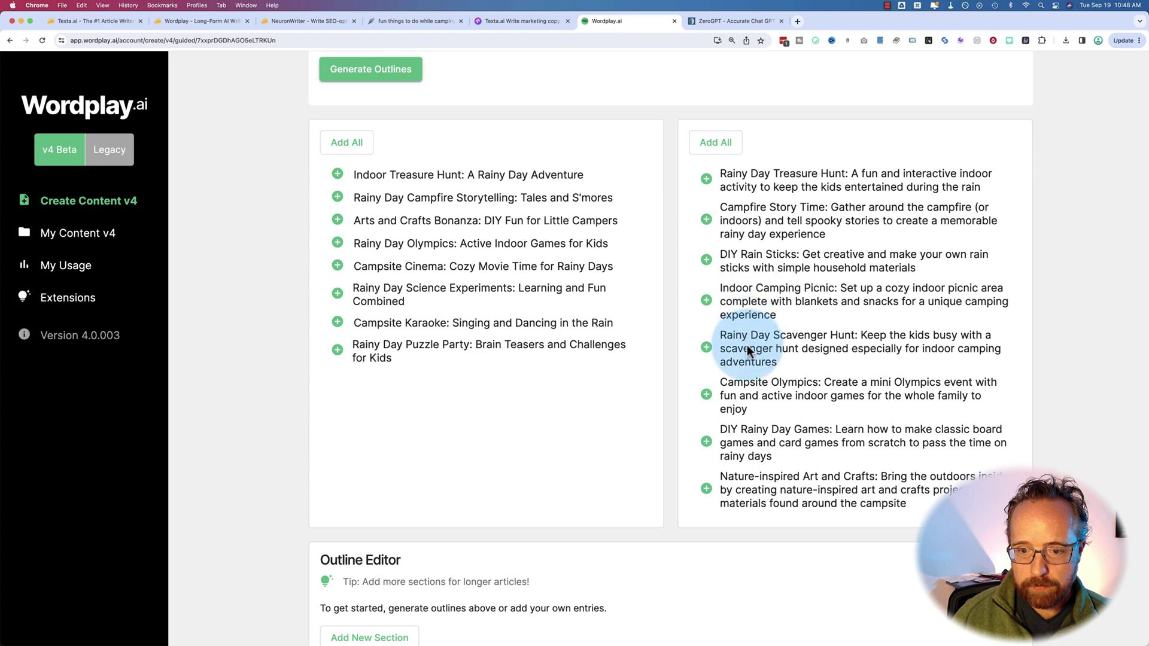
click(715, 144)
scroll(660, 246, down, 2)
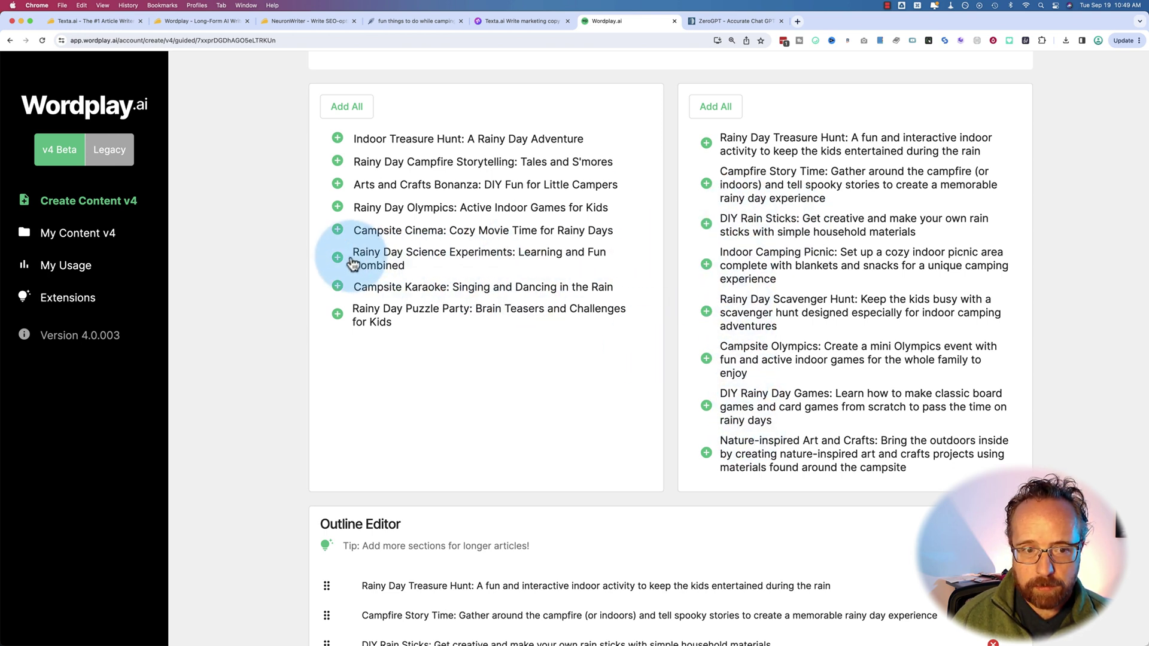
Add the Campsite Karaoke, Rainy Day Science Experiments and Rainy Day Puzzle Party sections, placing Campsite Karaoke above Nature-inspired Art and Crafts.
click(337, 287)
scroll(359, 359, down, 5)
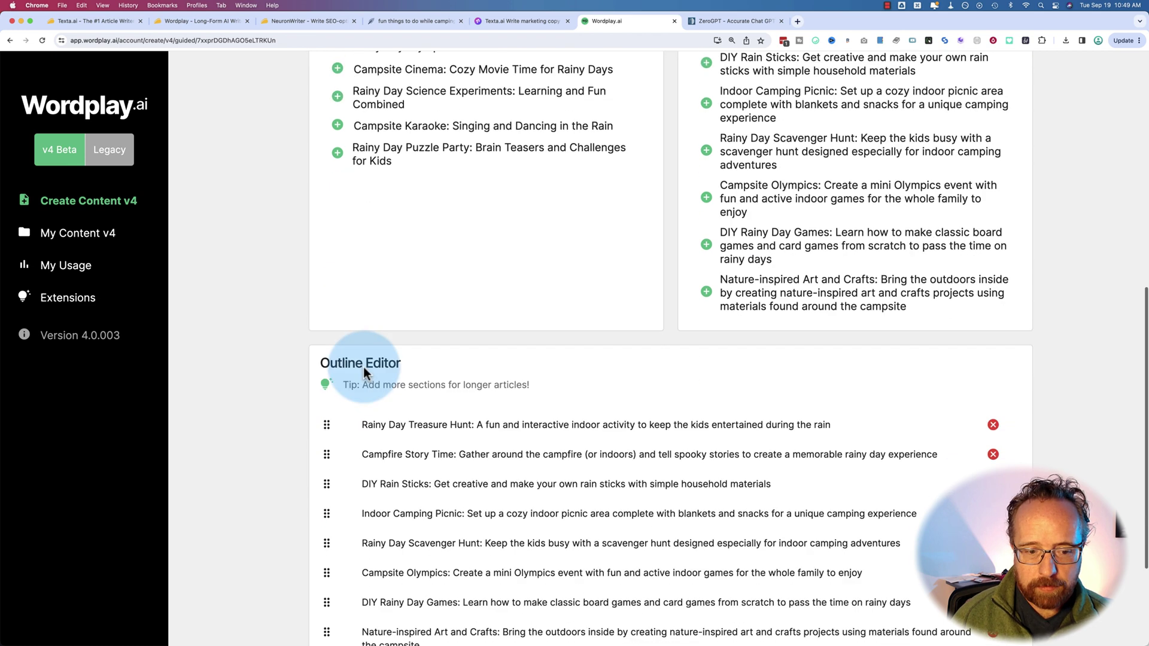
scroll(431, 475, up, 5)
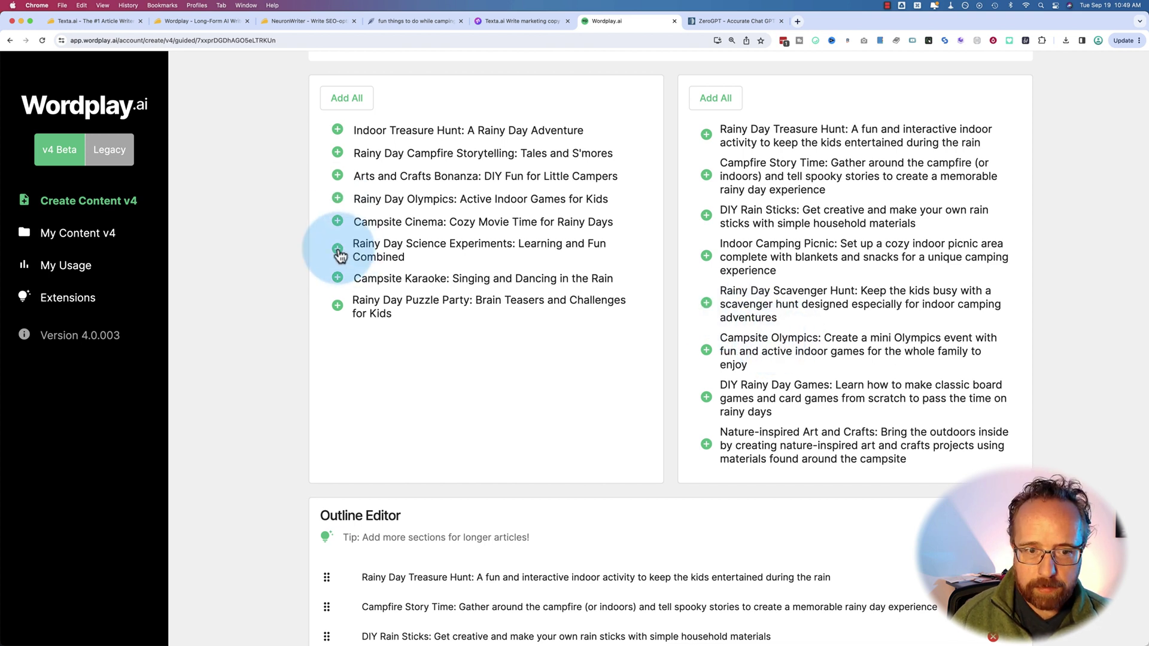
click(338, 306)
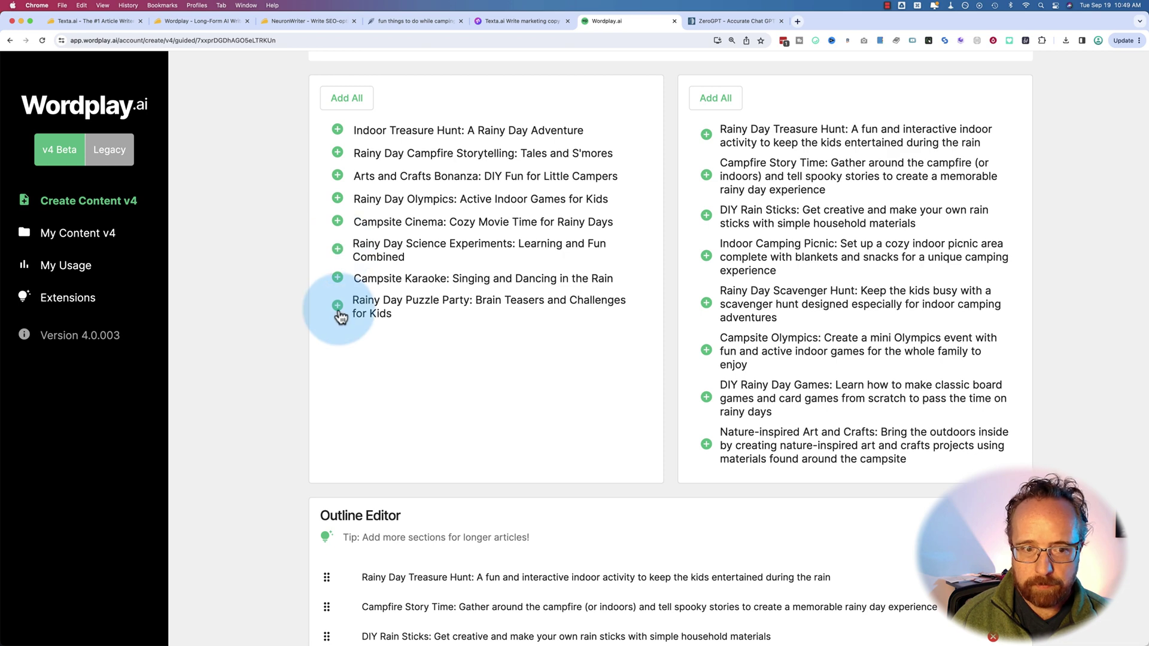
scroll(293, 384, down, 5)
scroll(294, 378, down, 2)
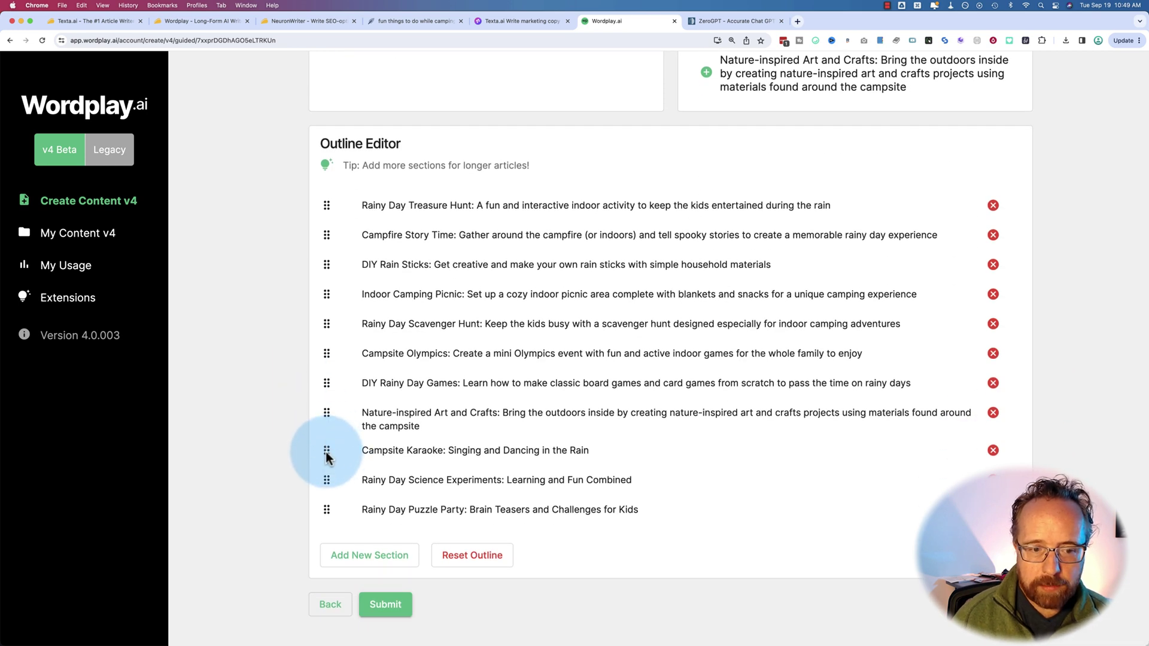
drag(326, 451, 329, 394)
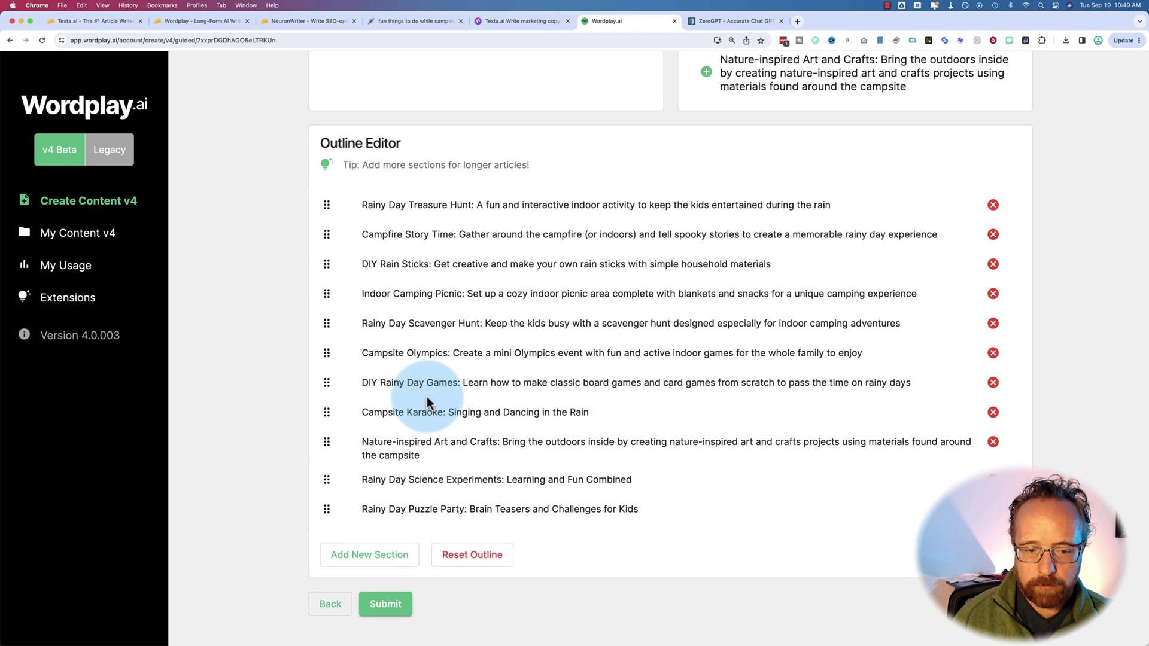
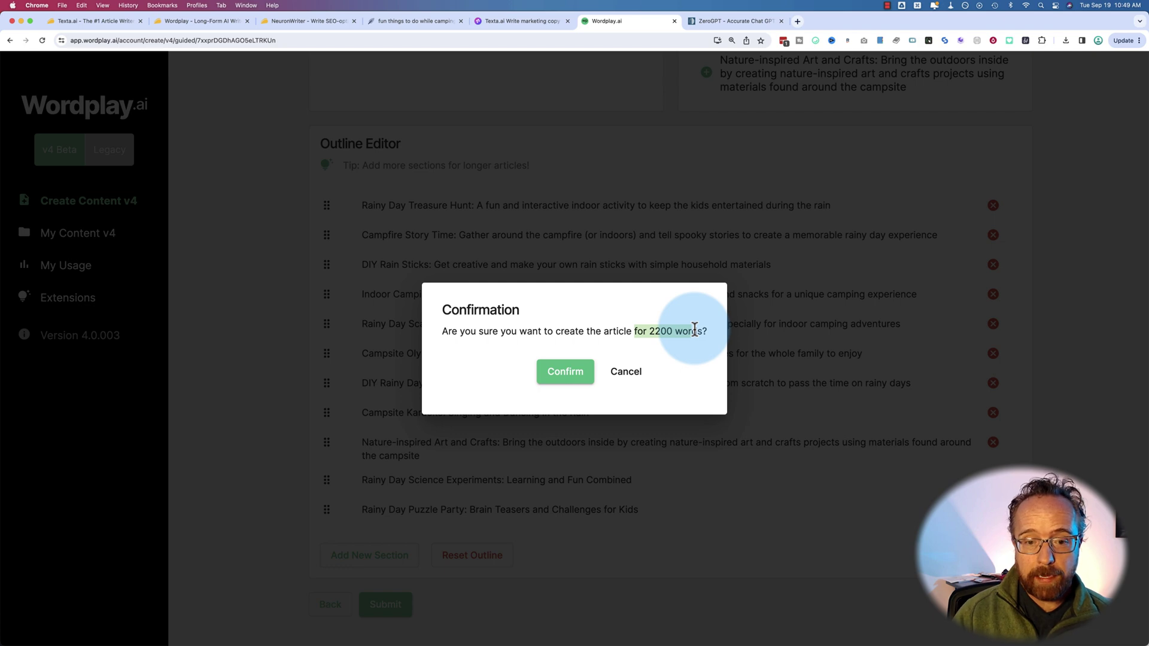
Recheck the suggested and chosen outline sections, submit the outline and confirm creation of the Wordplay article.
click(666, 362)
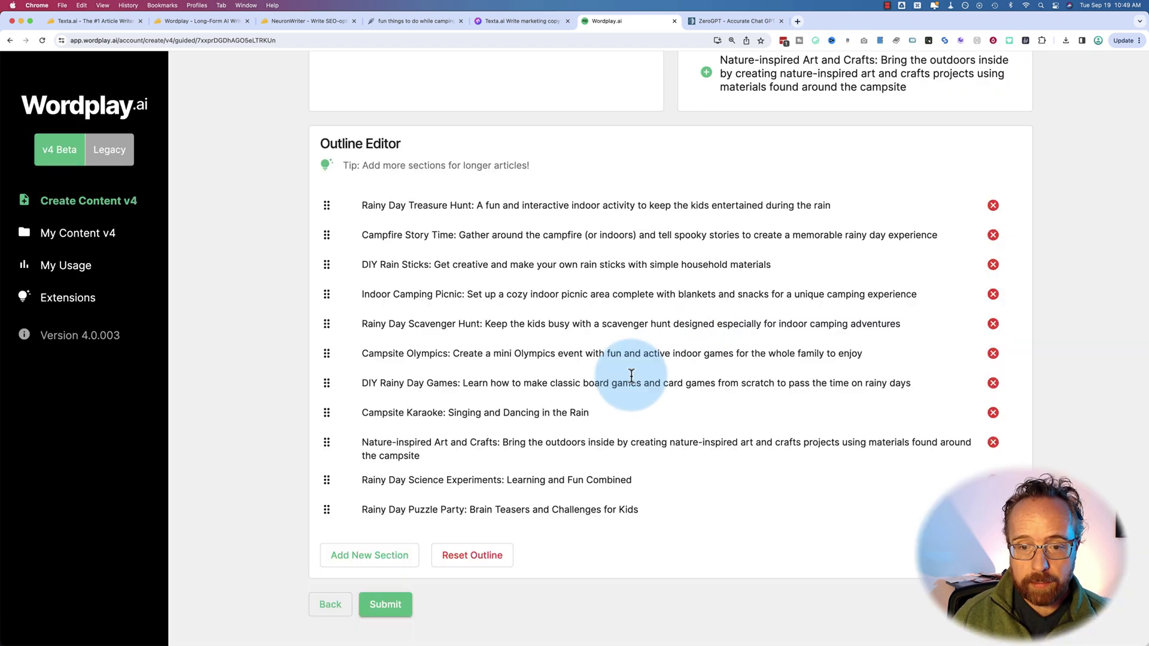
scroll(658, 371, up, 6)
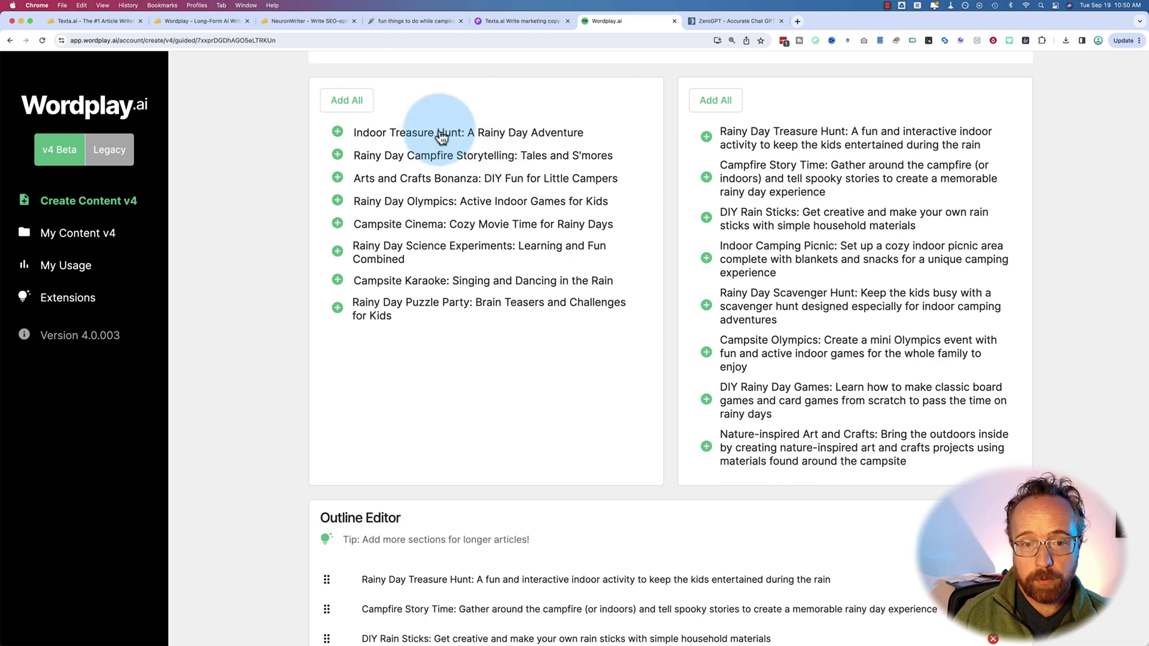
scroll(653, 329, down, 5)
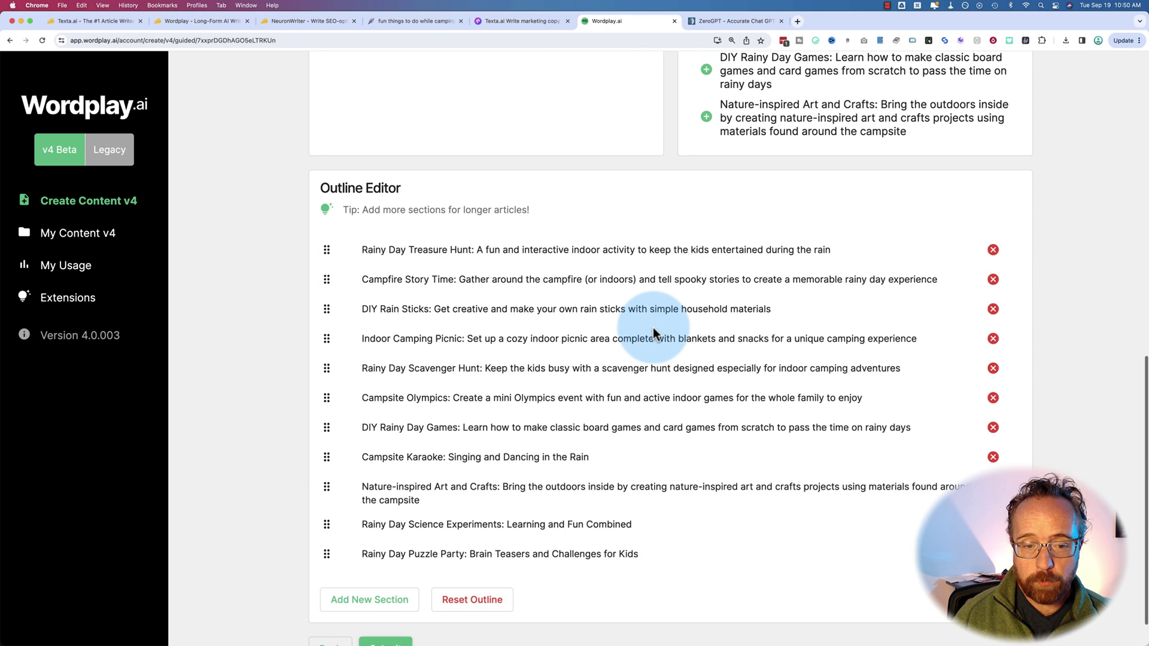
scroll(652, 328, down, 1)
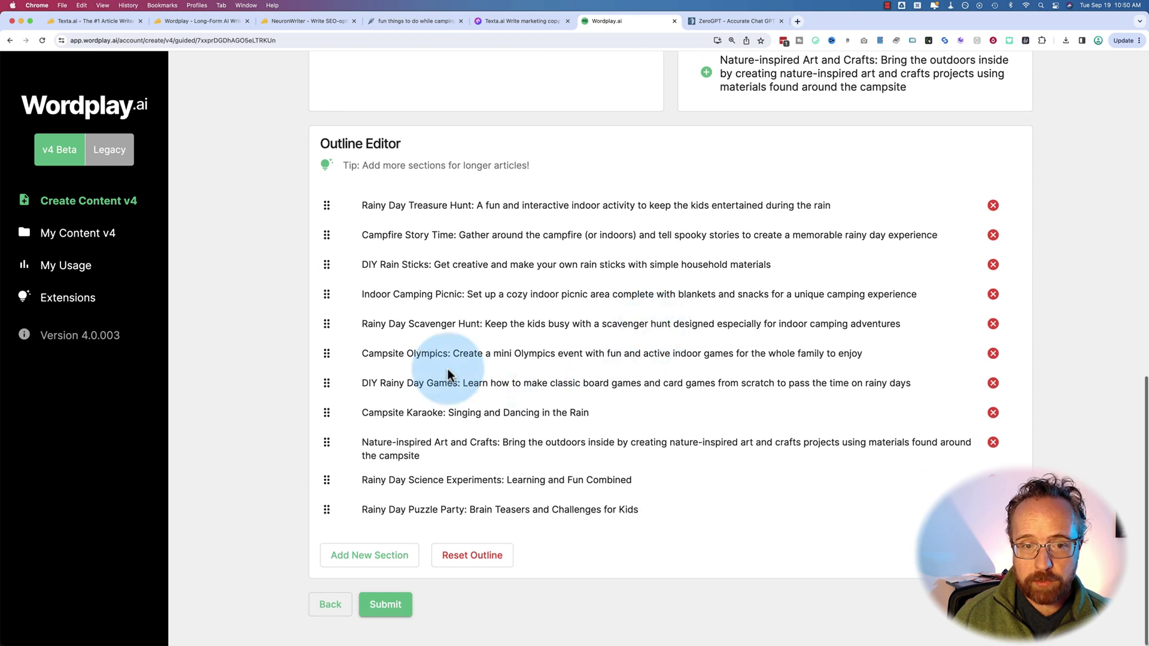
click(386, 606)
click(573, 382)
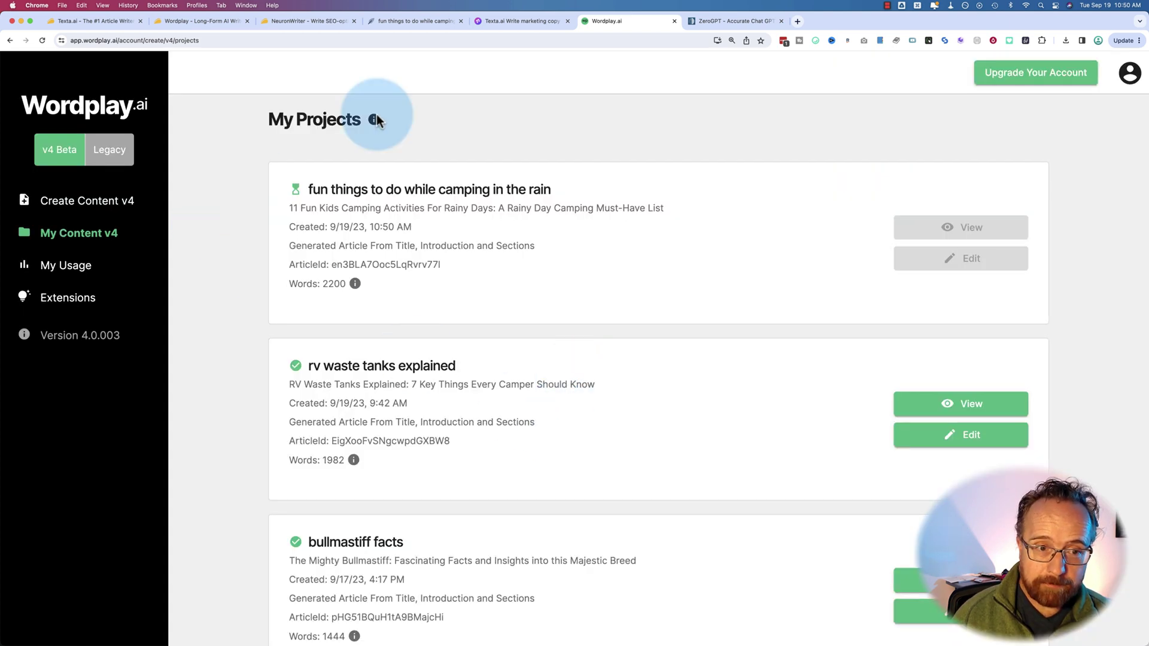
Glance at the Texta.ai article and read through Wordplay's existing "rv waste tanks explained" article while the new one generates.
click(516, 18)
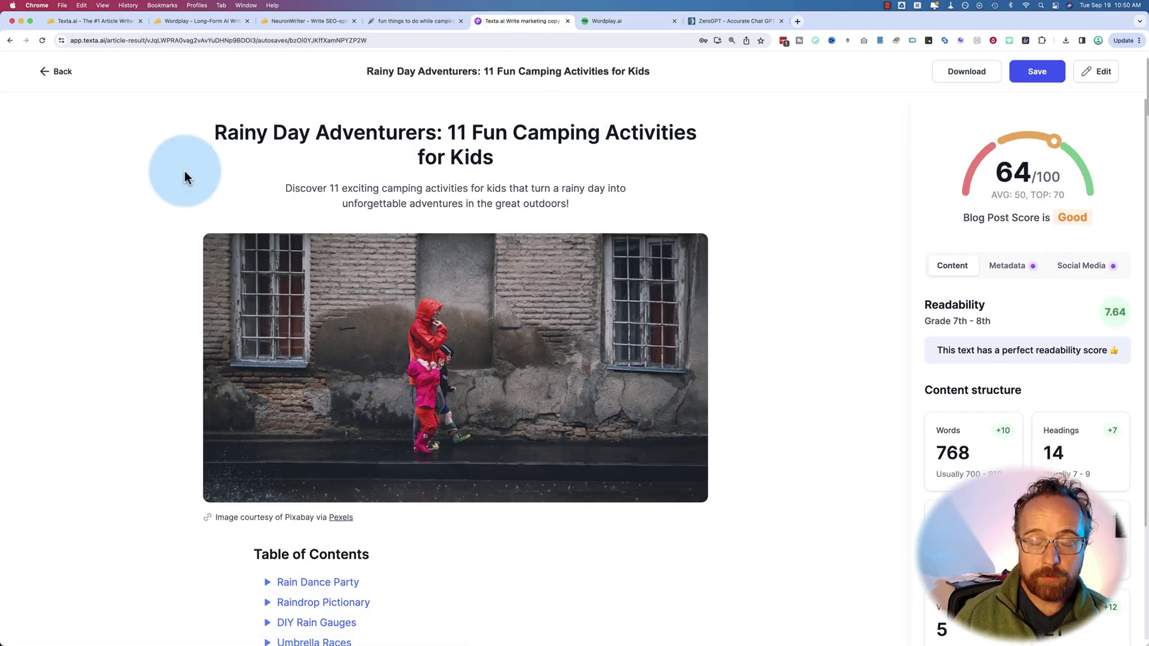
click(633, 23)
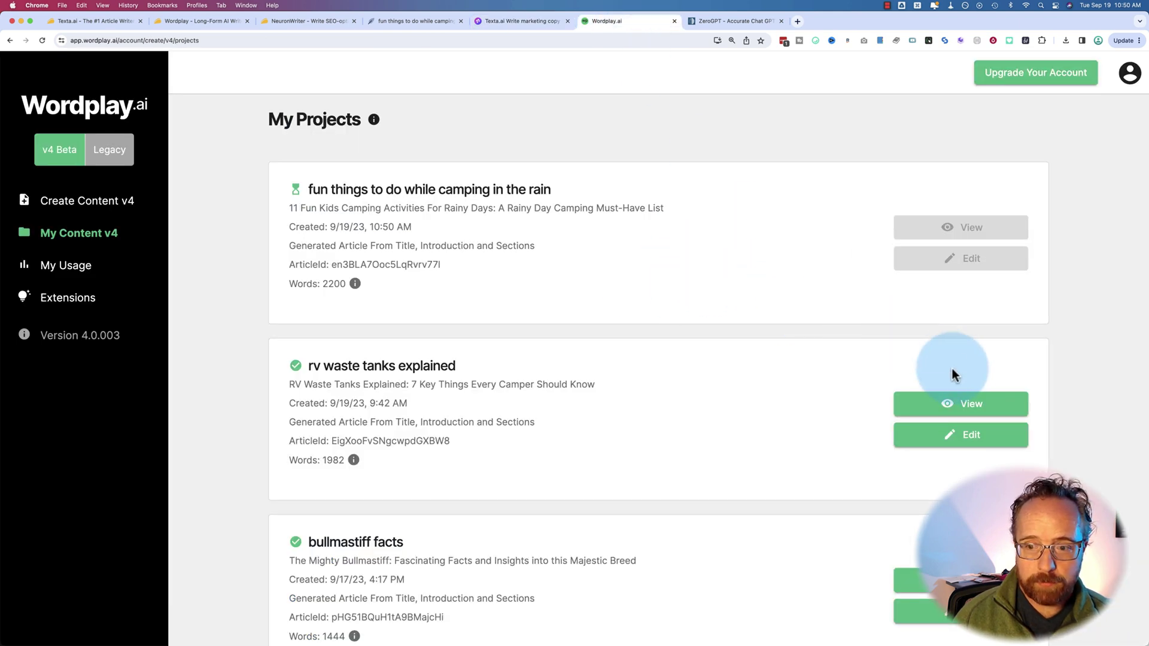
click(952, 412)
scroll(364, 205, down, 5)
scroll(365, 205, down, 15)
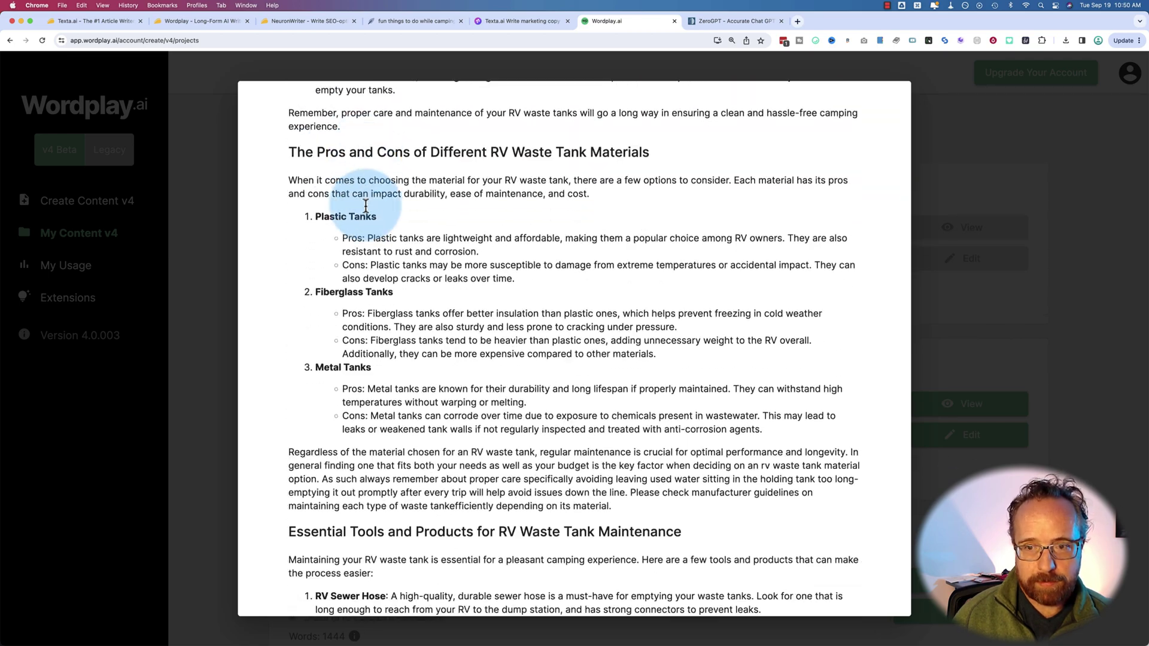
scroll(365, 205, down, 15)
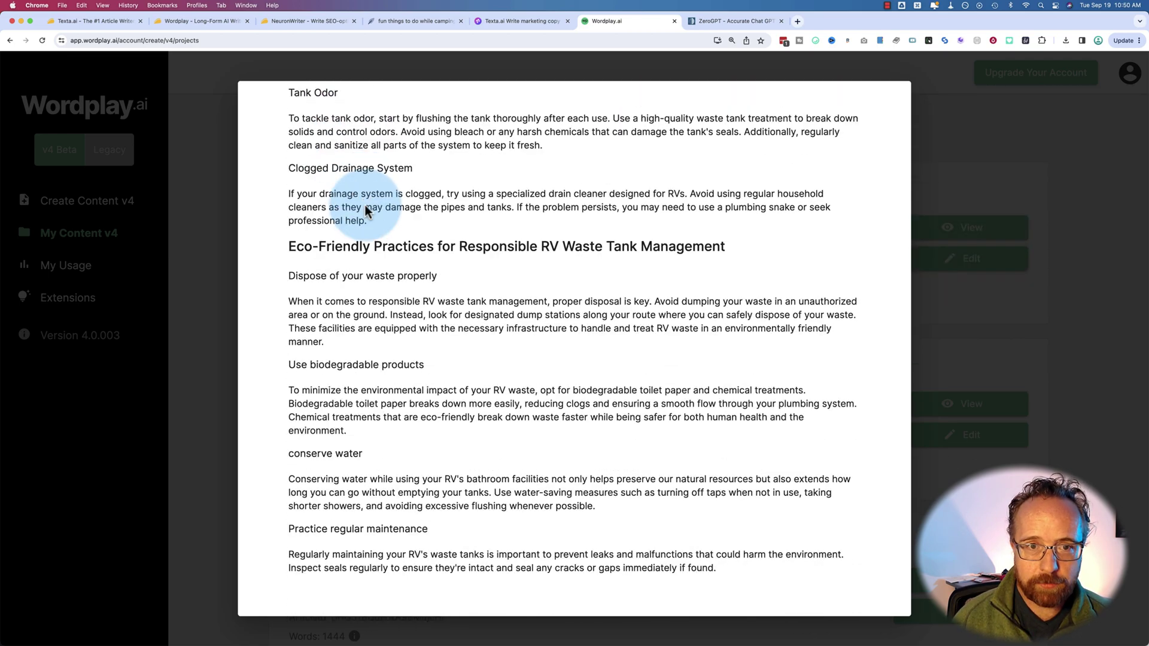
click(519, 58)
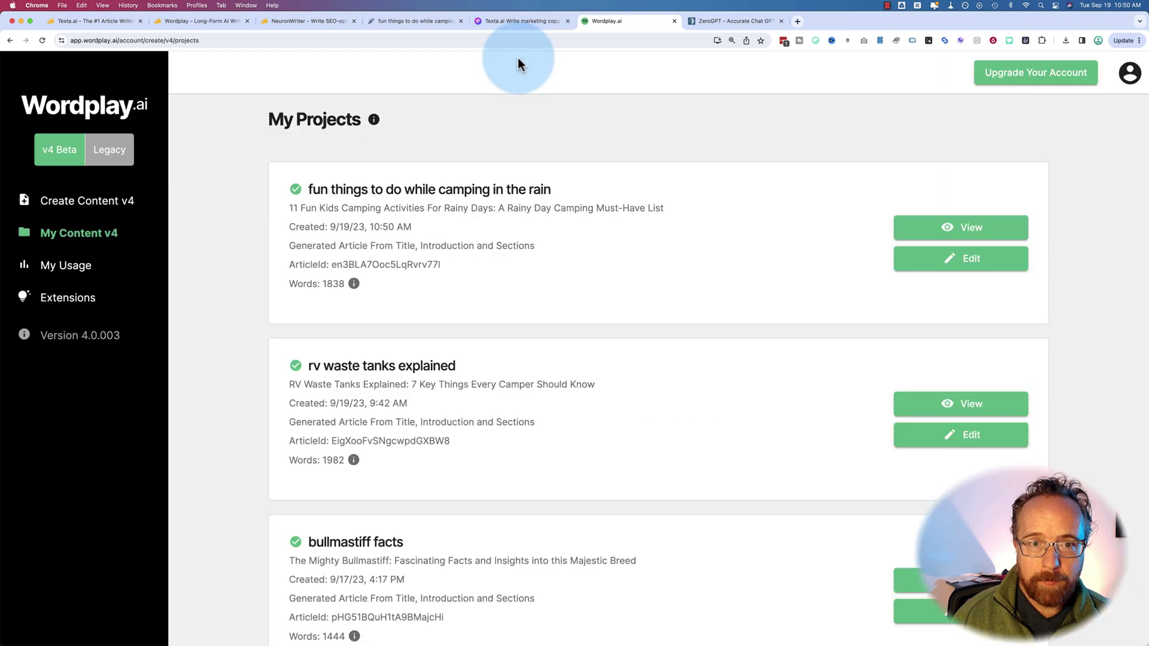
Switch to Texta.ai and examine the rainy day camping article's table of contents, sections, embedded video, quote and images.
click(522, 24)
scroll(214, 202, down, 5)
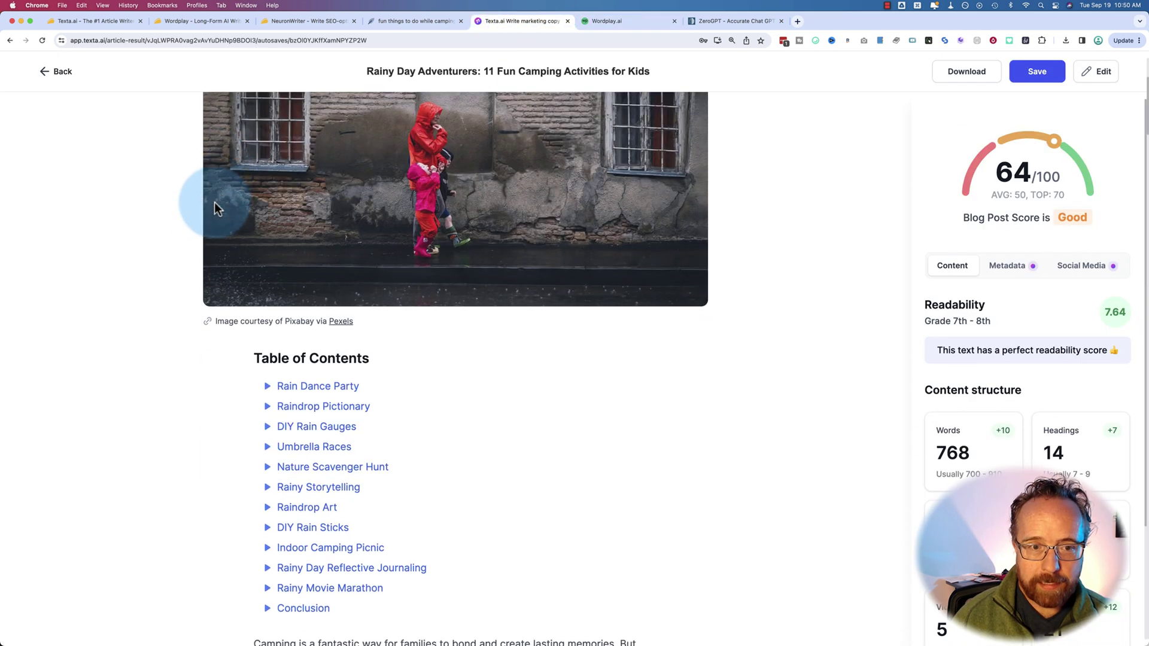
scroll(154, 326, down, 5)
scroll(200, 393, down, 8)
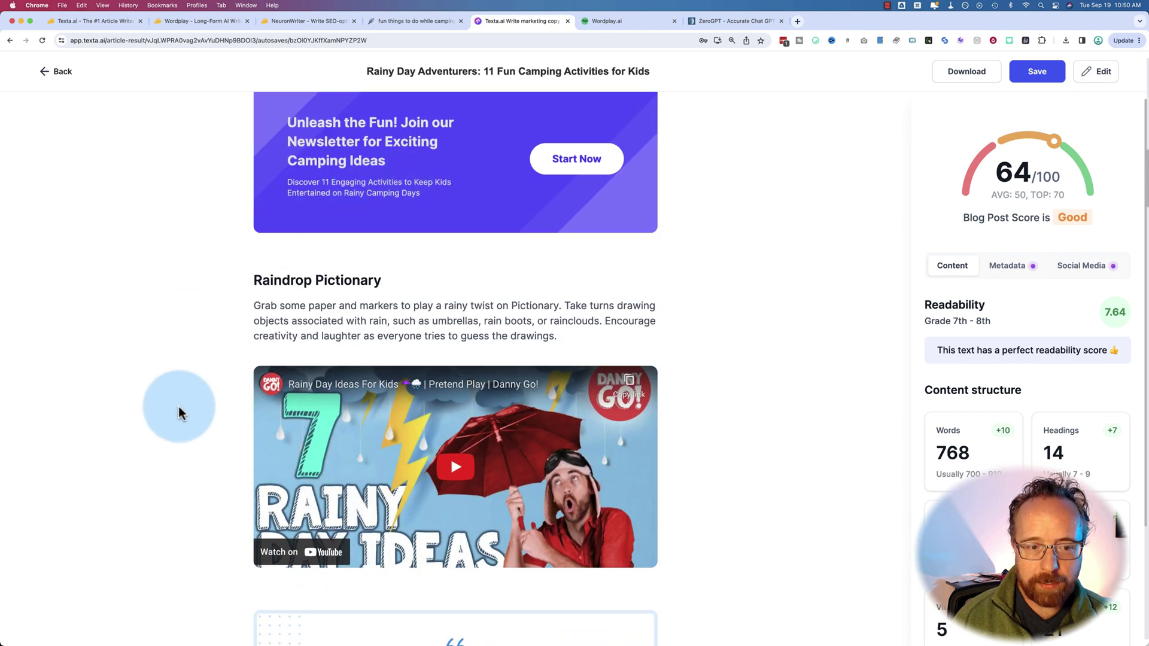
scroll(178, 407, down, 10)
scroll(178, 407, down, 8)
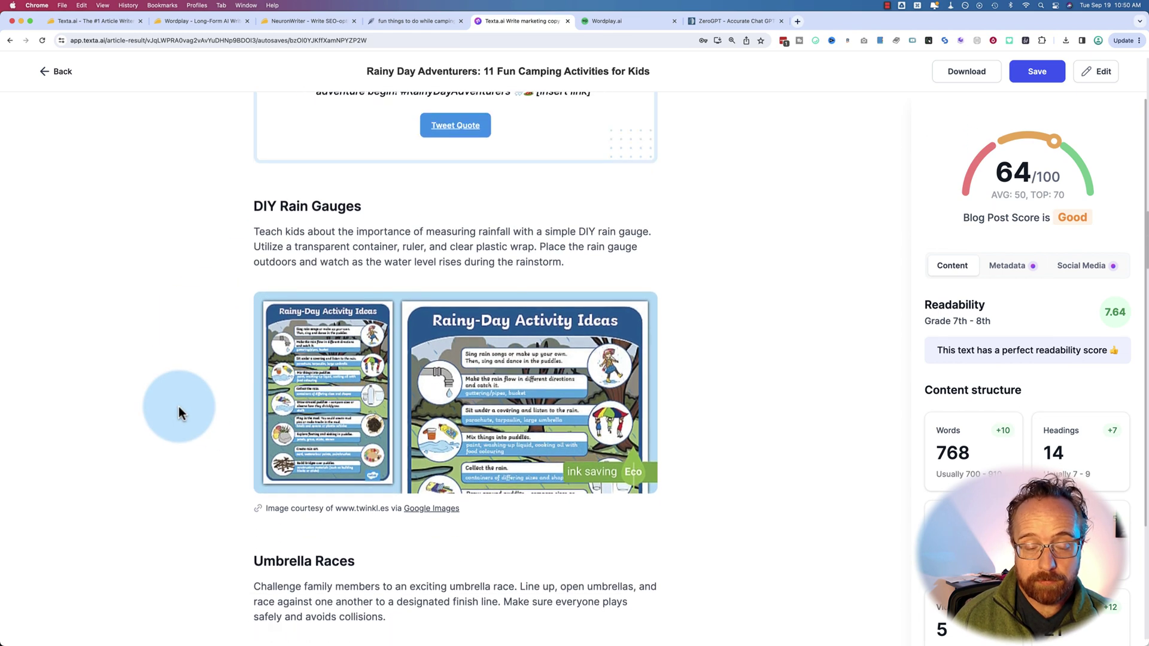
scroll(179, 407, up, 20)
scroll(178, 407, up, 2)
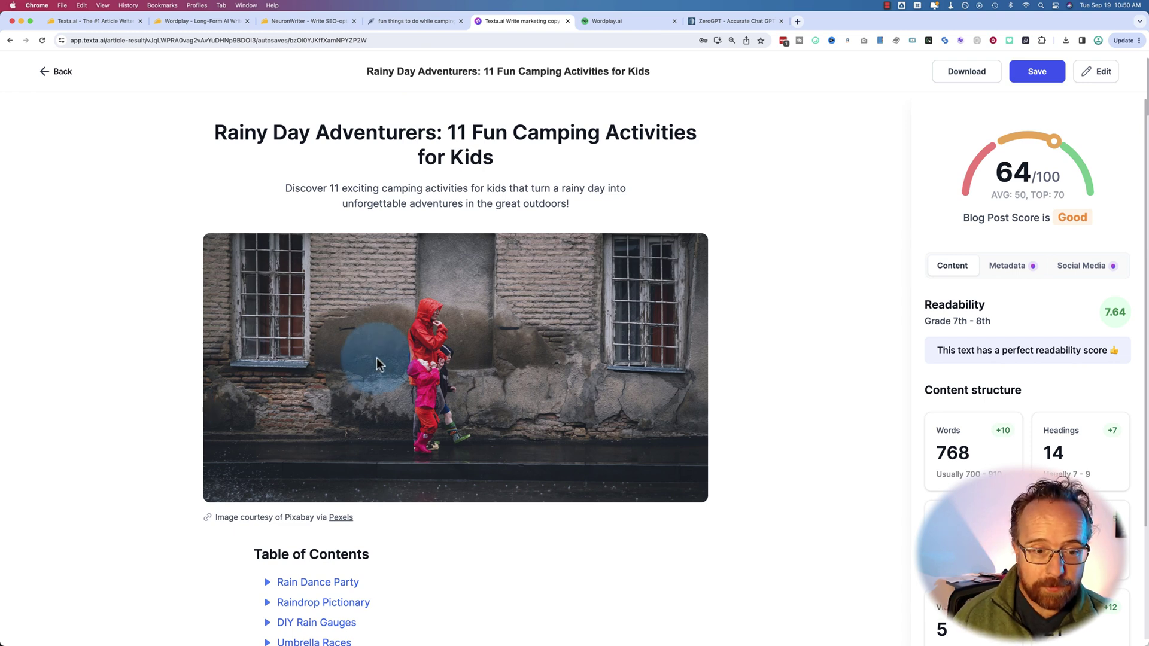
Copy the Texta article's body from the introduction through the Conclusion and check its word count.
scroll(408, 187, down, 10)
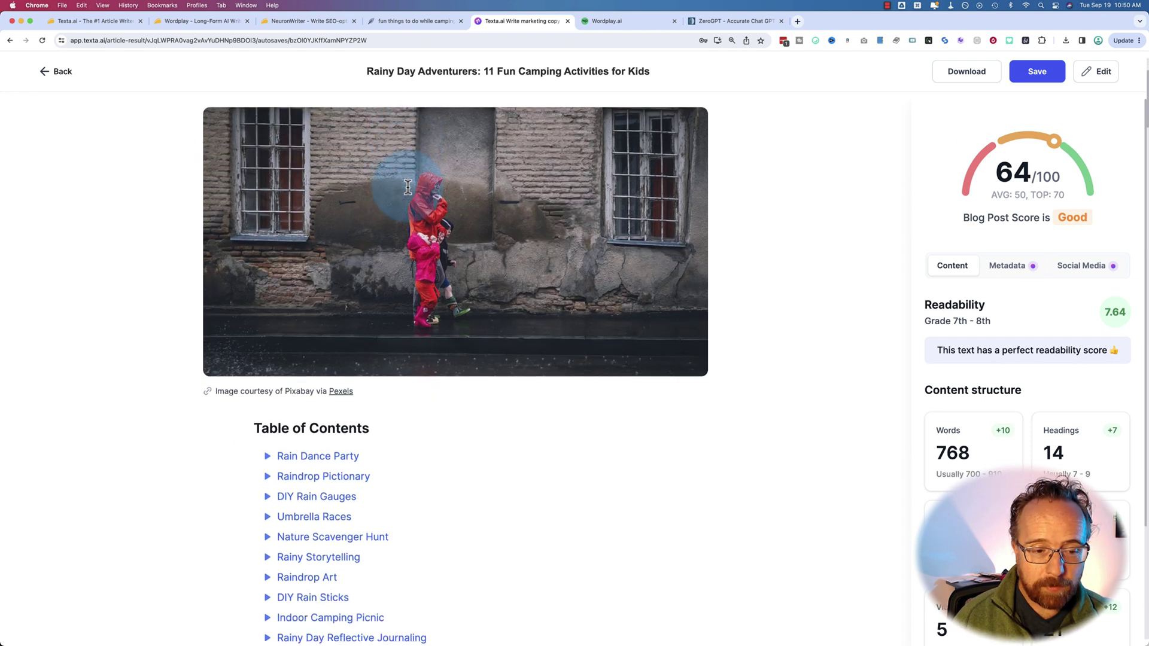
drag(256, 222, 523, 587)
scroll(519, 369, down, 15)
scroll(518, 369, down, 20)
scroll(518, 369, down, 20)
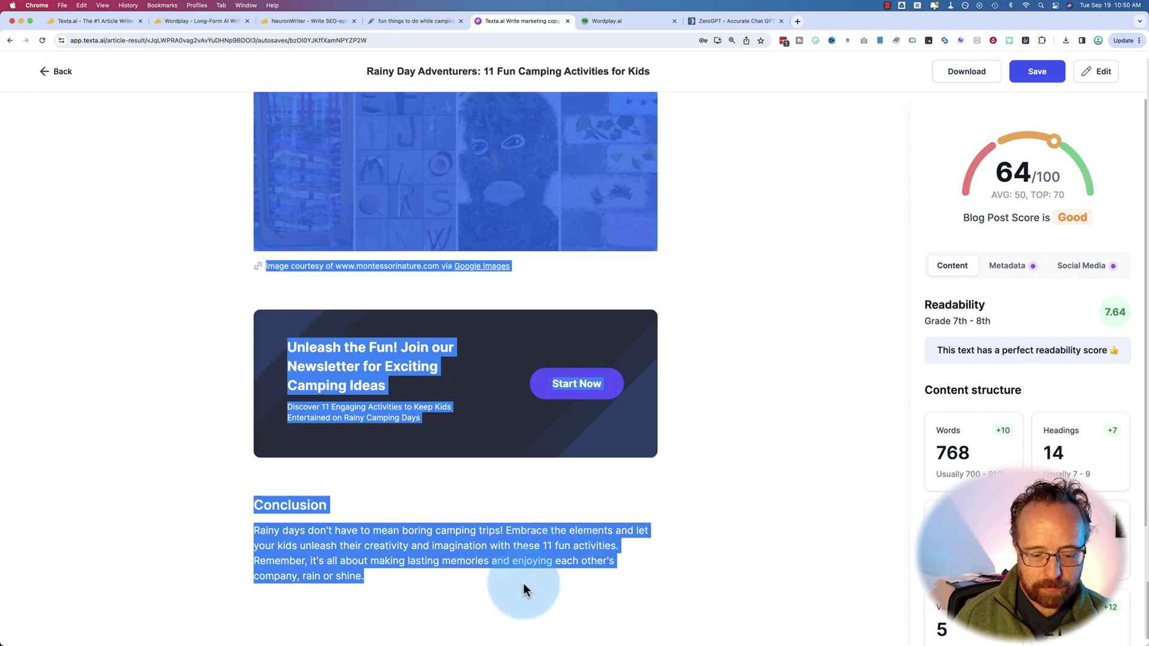
double_click(965, 453)
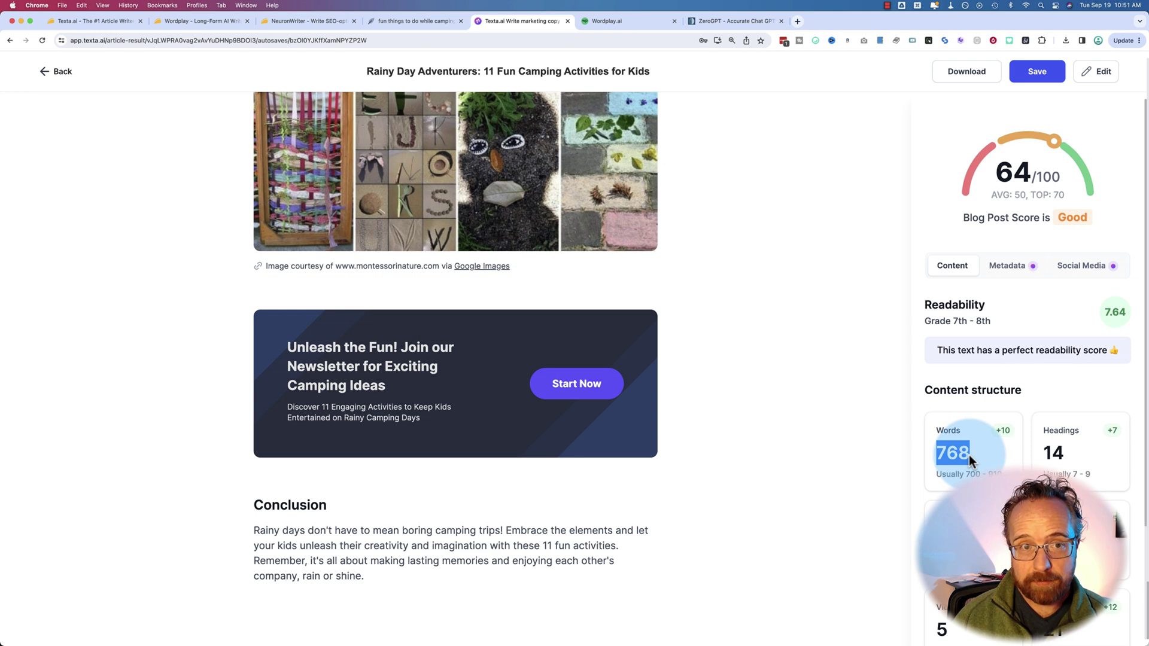
Switch to NeuronWriter, close the title and description editor, and paste the copied Texta article into the content editor.
click(402, 23)
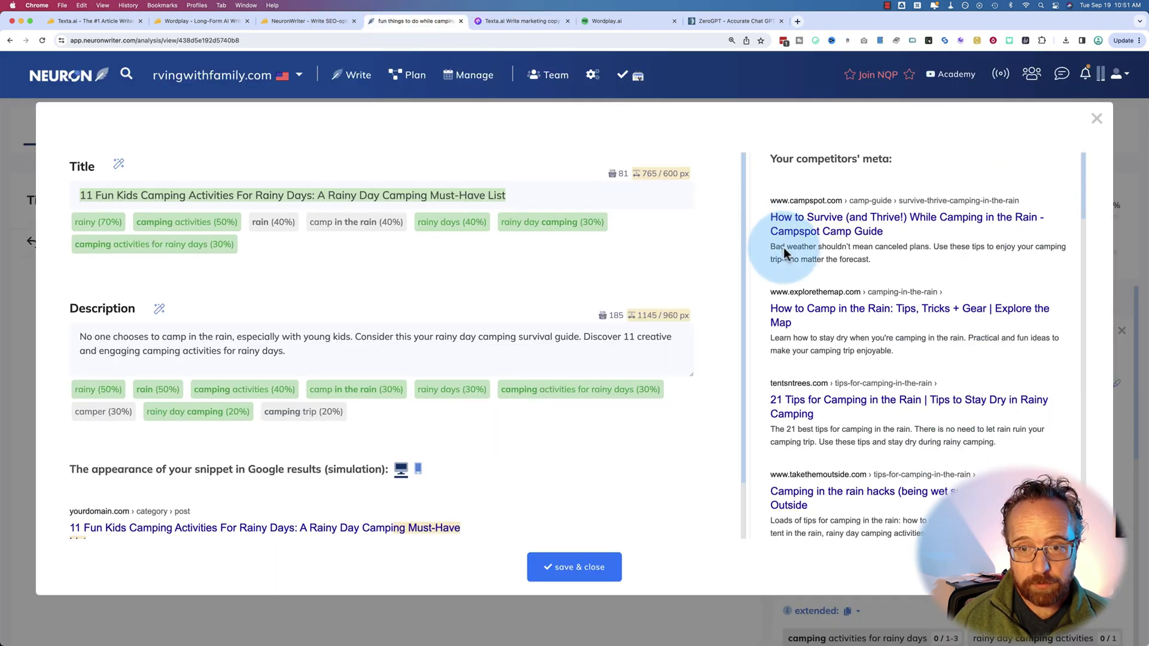
click(1096, 118)
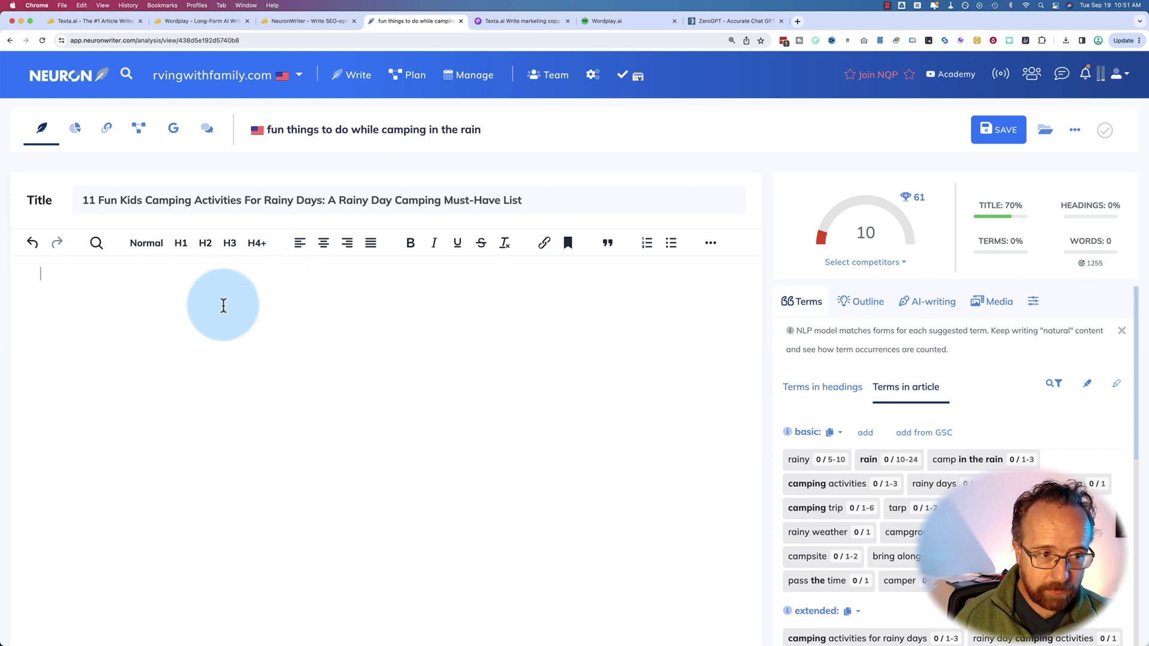
key(super+v)
Delete the image credits under DIY Rain Gauges and Nature Scavenger Hunt, plus the video under Rainy Storytelling.
click(168, 508)
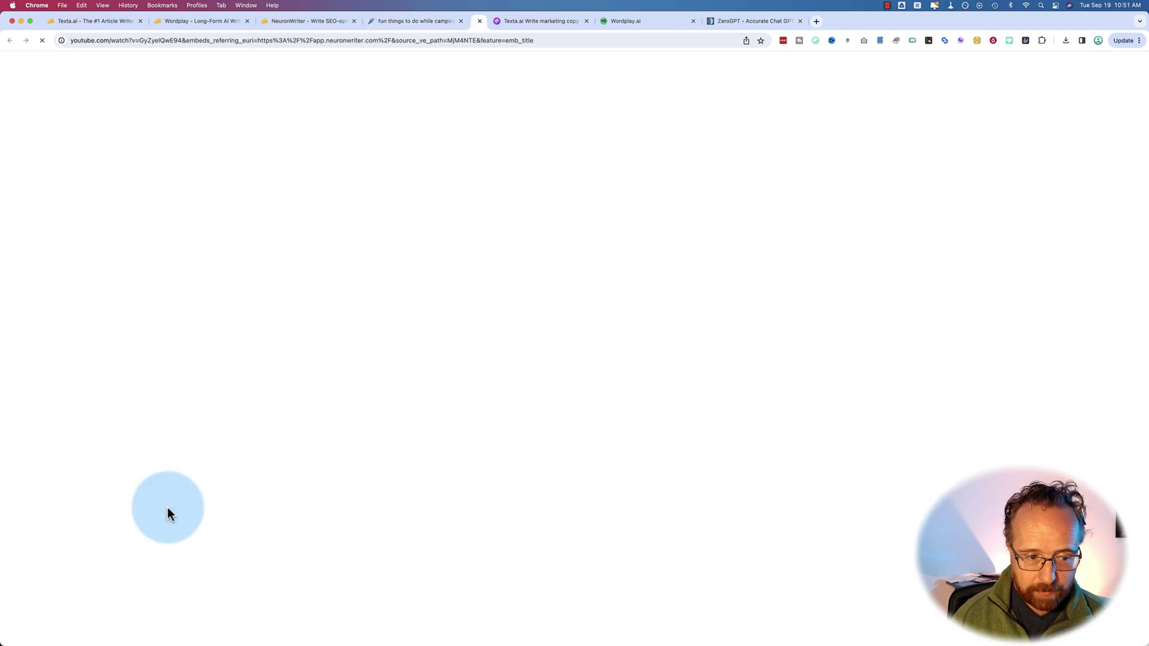
click(568, 21)
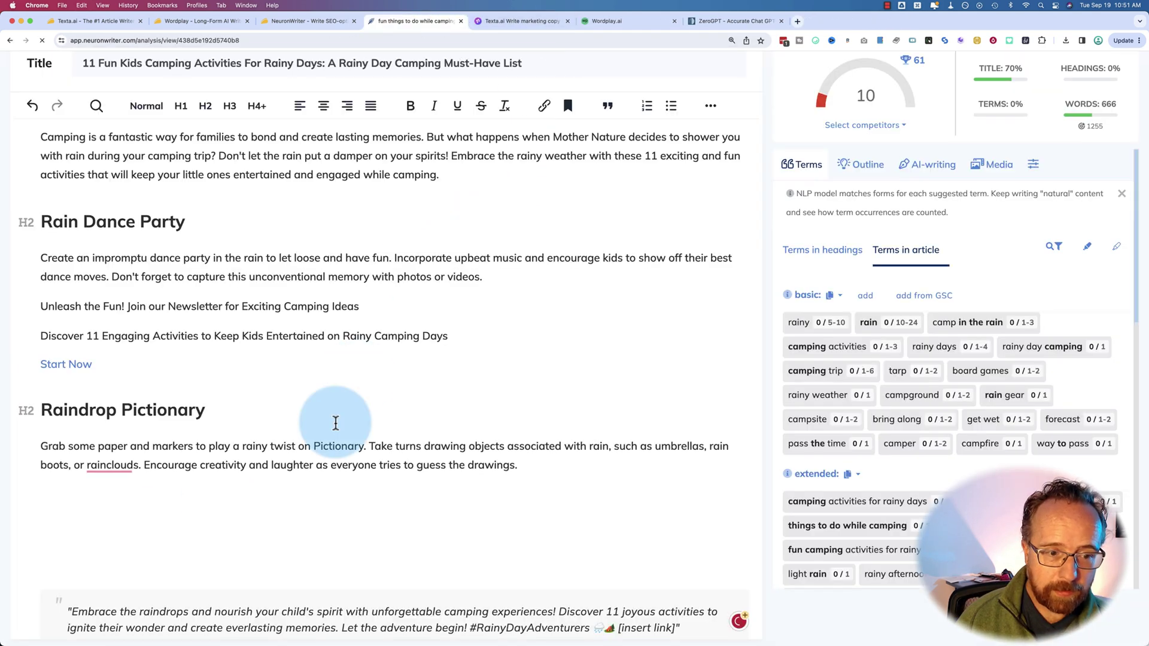
scroll(297, 495, down, 3)
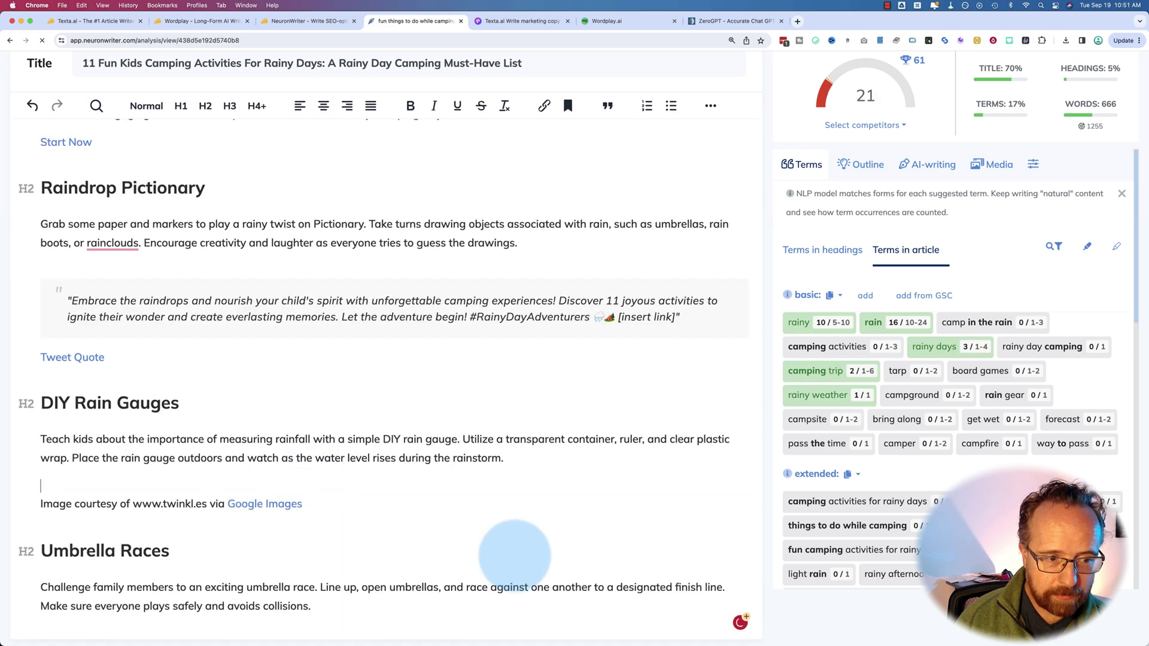
scroll(385, 503, down, 3)
triple_click(313, 301)
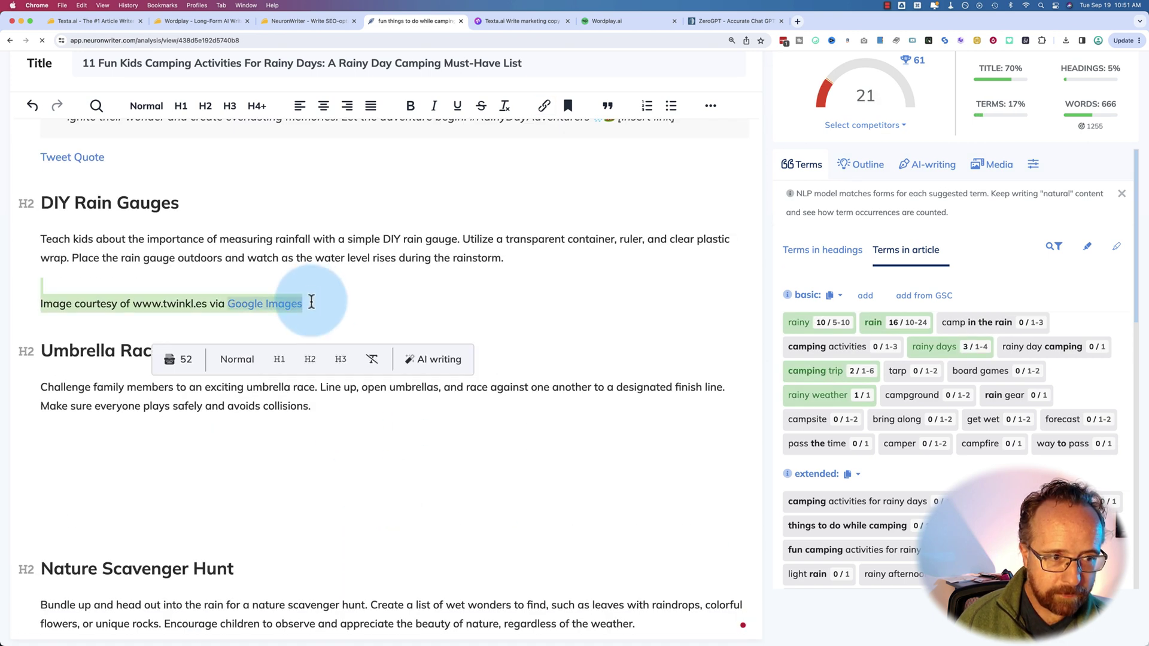
key(BackSpace)
scroll(563, 348, down, 8)
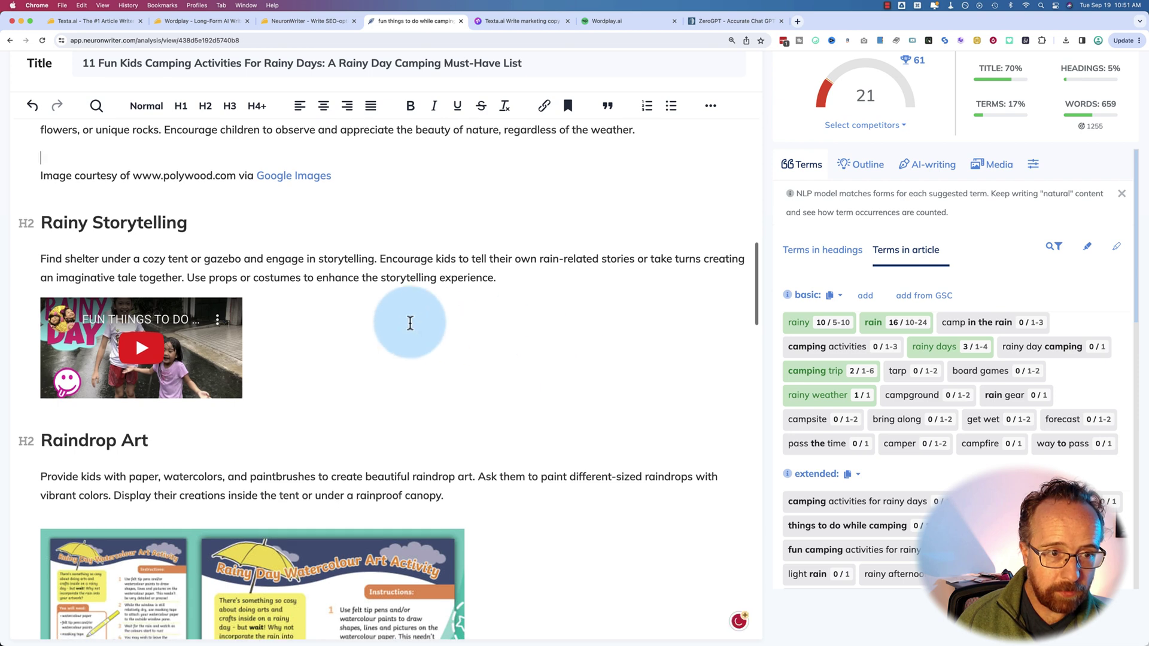
triple_click(353, 175)
key(BackSpace)
key(BackSpace)
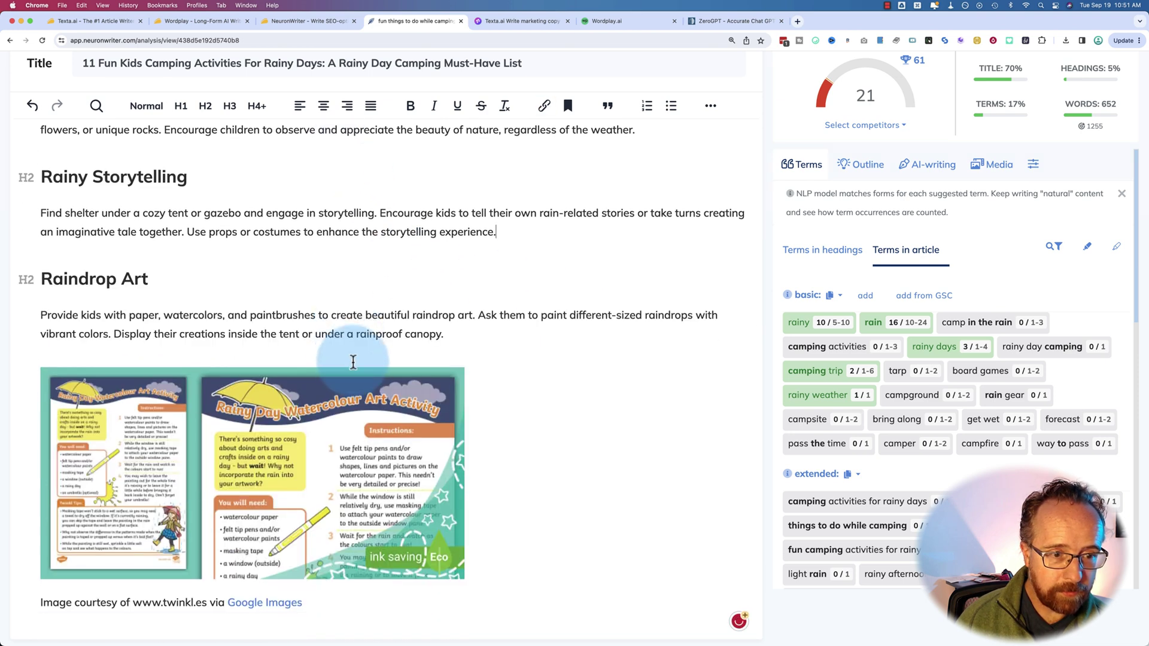
Delete the remaining images, image credits and embedded videos from the Raindrop Art section through Rainy Day Reflective Journaling.
click(462, 423)
key(BackSpace)
drag(303, 379, 38, 379)
key(BackSpace)
click(299, 548)
key(BackSpace)
scroll(475, 526, down, 6)
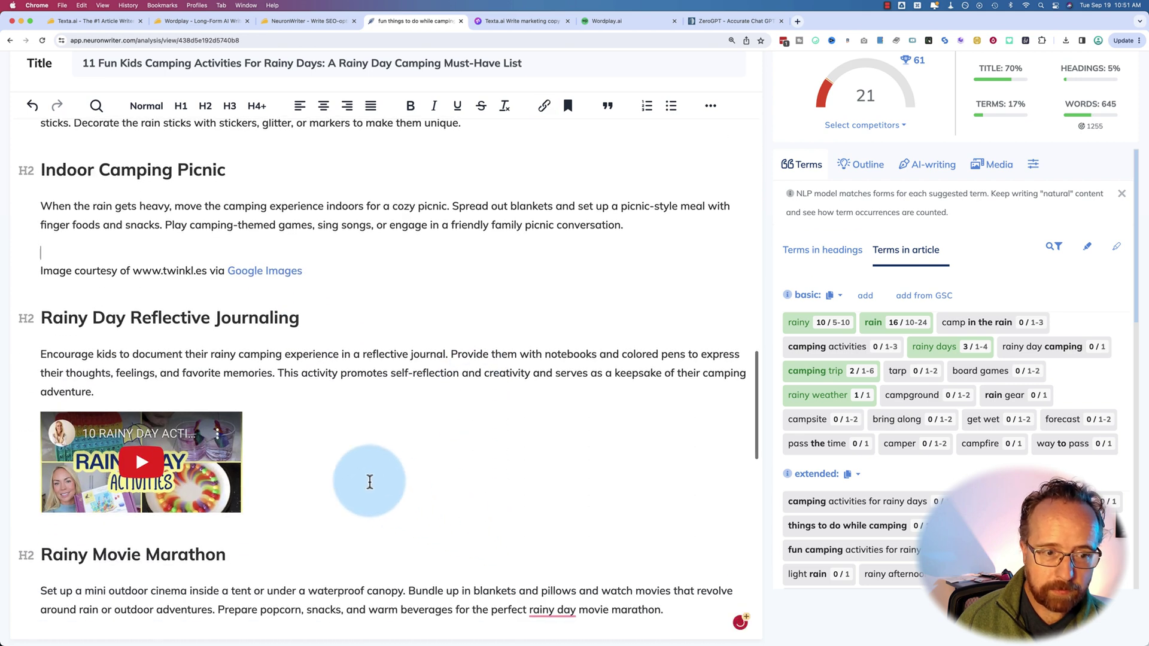
click(367, 476)
key(BackSpace)
Delete the newsletter promotion lines and the Start Now link from the Rain Dance Party section.
scroll(395, 359, up, 15)
drag(92, 344, 34, 287)
key(BackSpace)
key(BackSpace)
scroll(463, 381, up, 3)
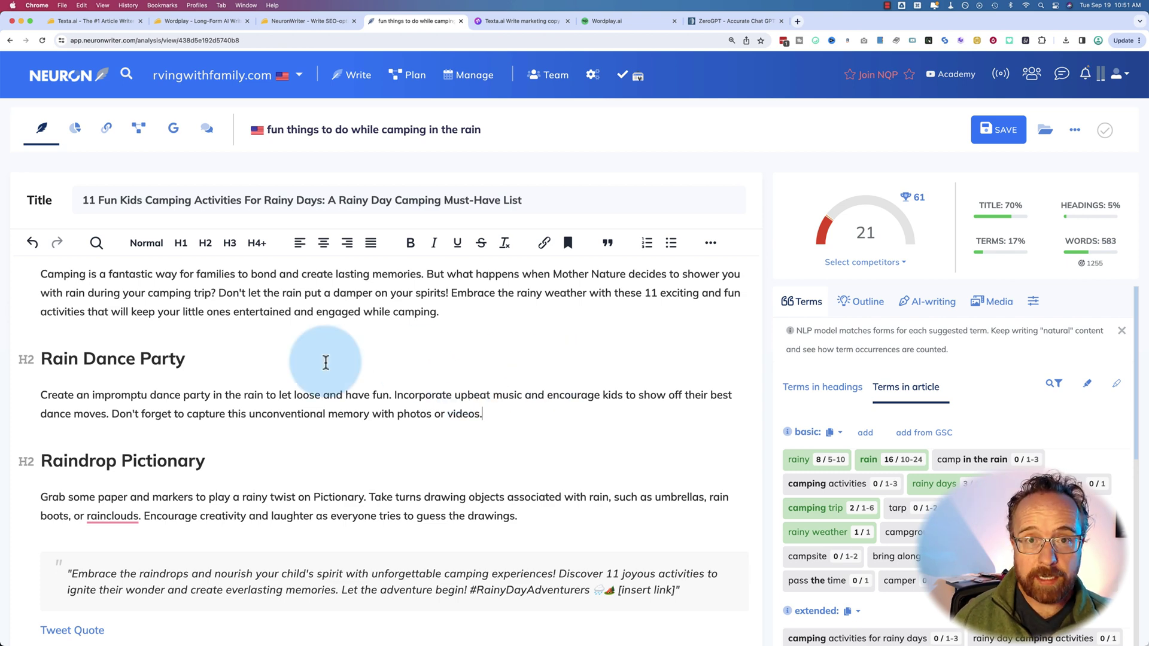
Check the article in Texta.ai, and return to NeuronWriter to review the Texta text's content score and word count.
key(ctrl+Tab)
drag(268, 266, 325, 267)
click(433, 20)
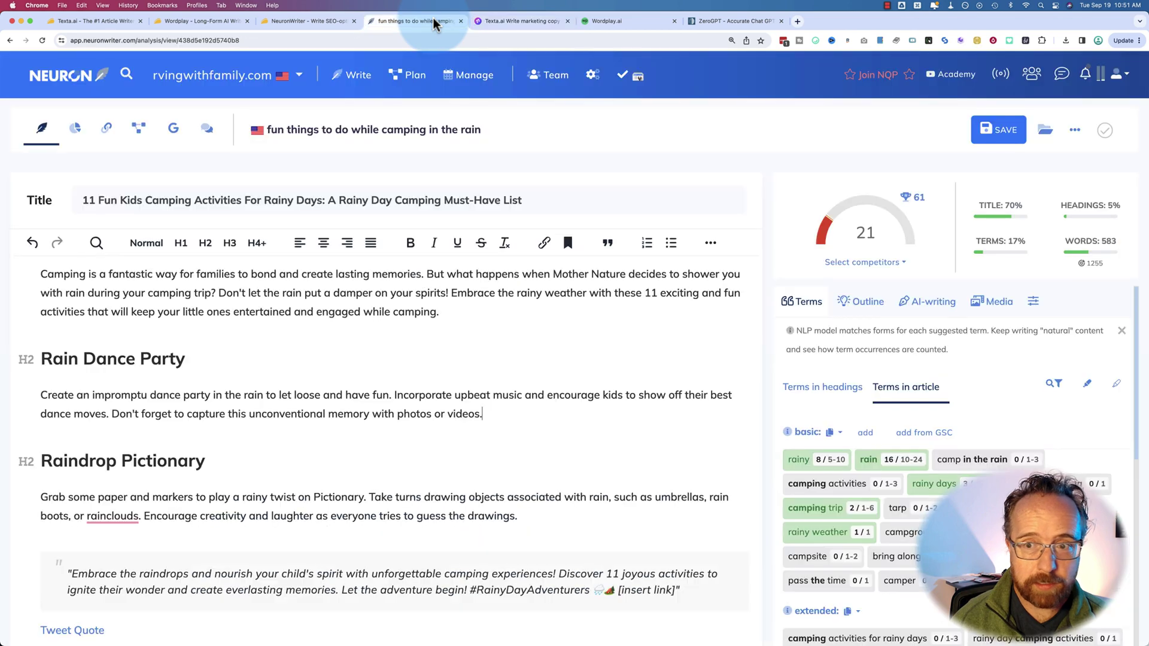
mouse_move(1114, 251)
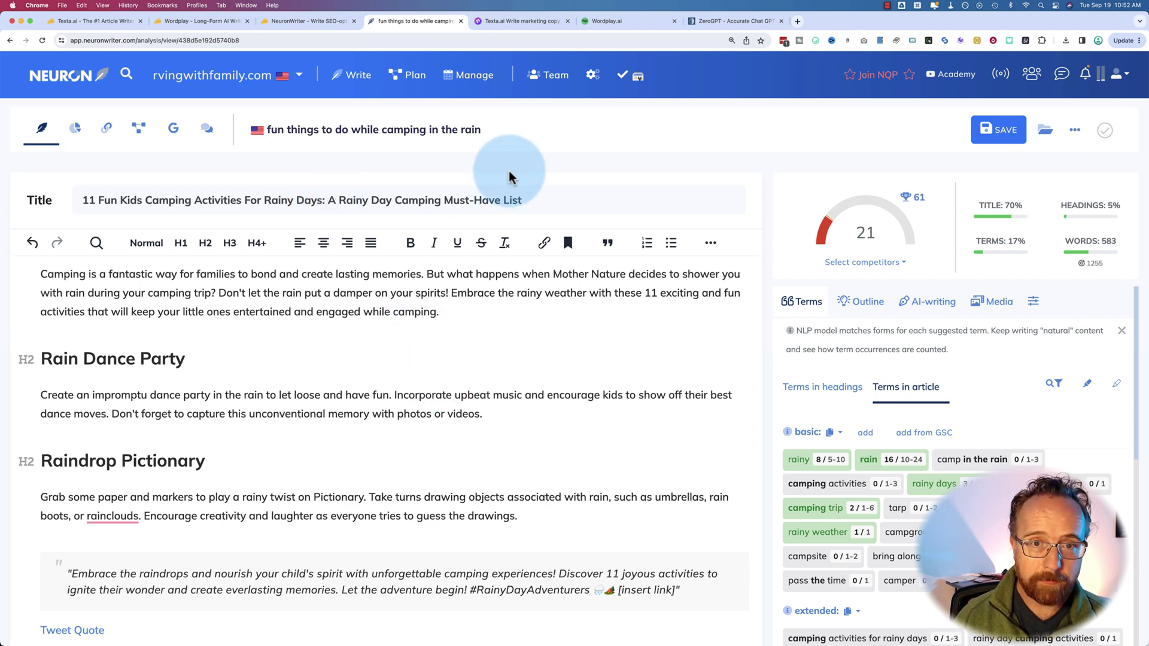
Switch to Wordplay.ai, view the "fun things to do while camping in the rain" article and copy its full text.
click(607, 21)
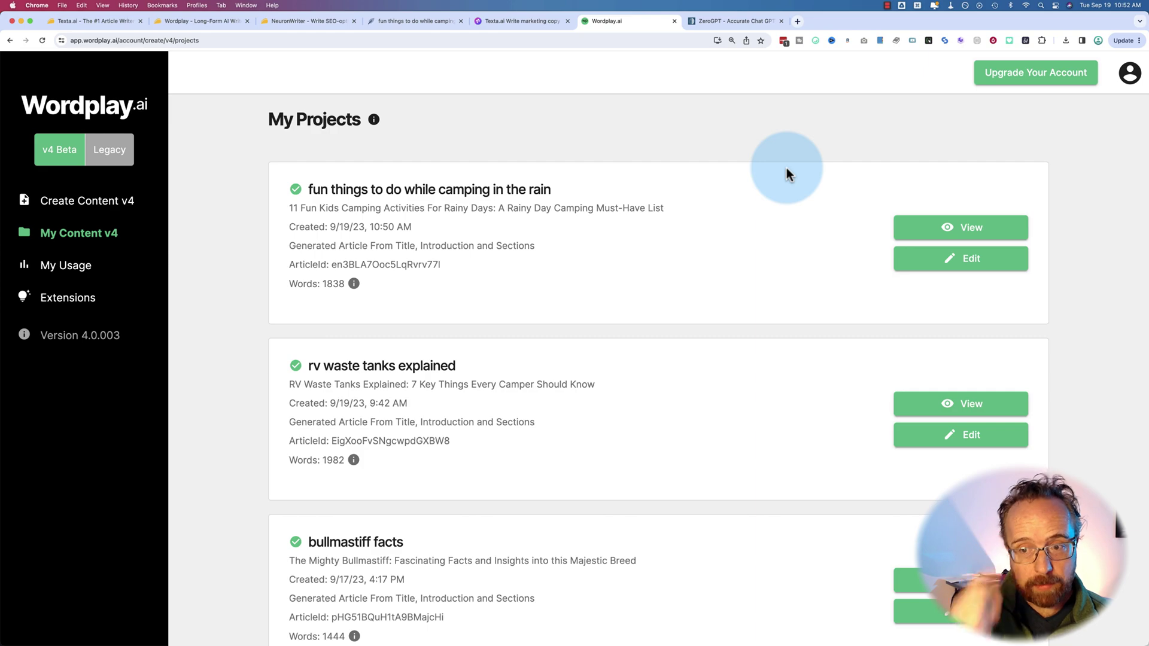
click(929, 226)
drag(290, 207, 607, 583)
scroll(577, 359, down, 15)
key(super+c)
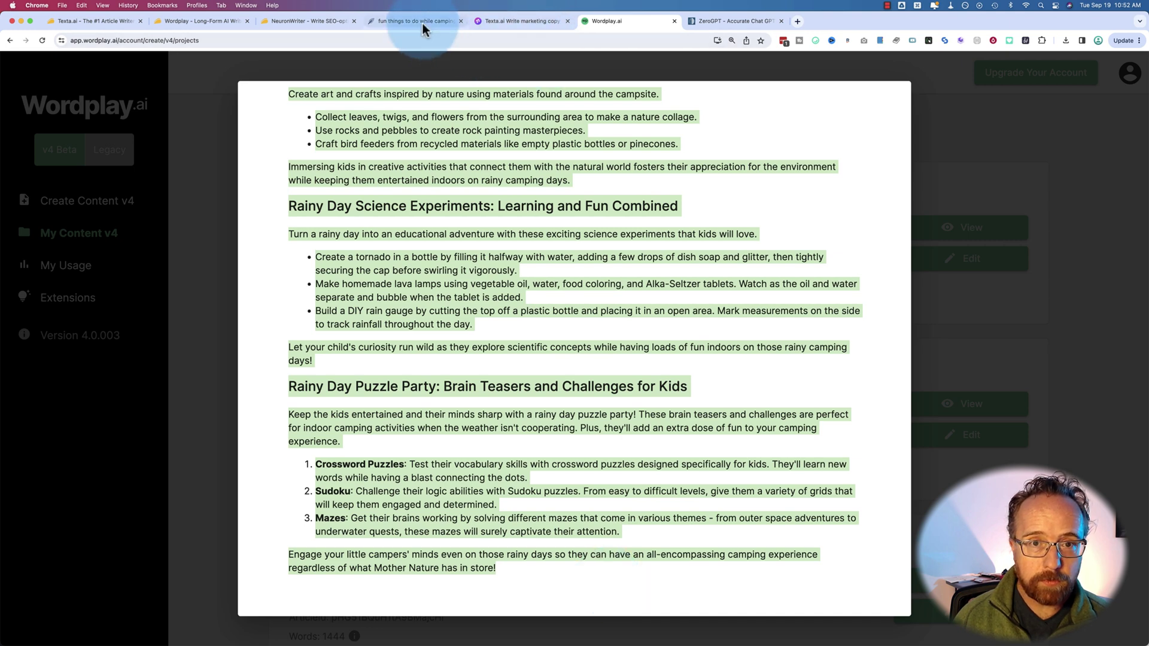
Switch to NeuronWriter, replace the Texta article with the copied Wordplay article and check its content score.
click(419, 21)
key(super+v)
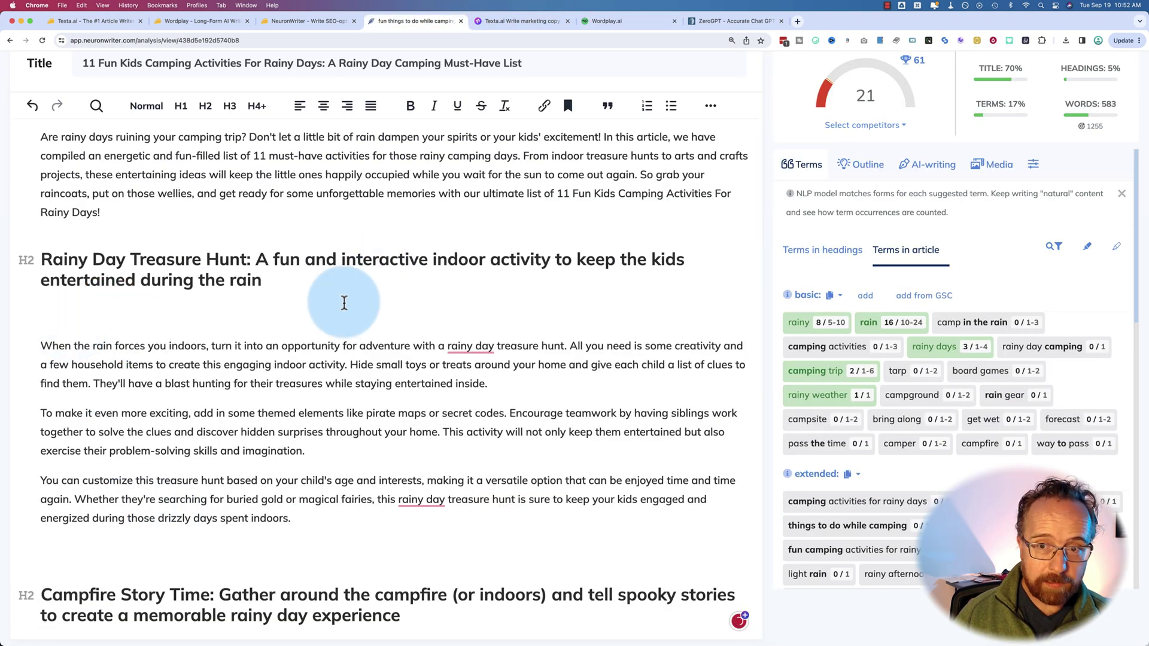
scroll(332, 443, up, 3)
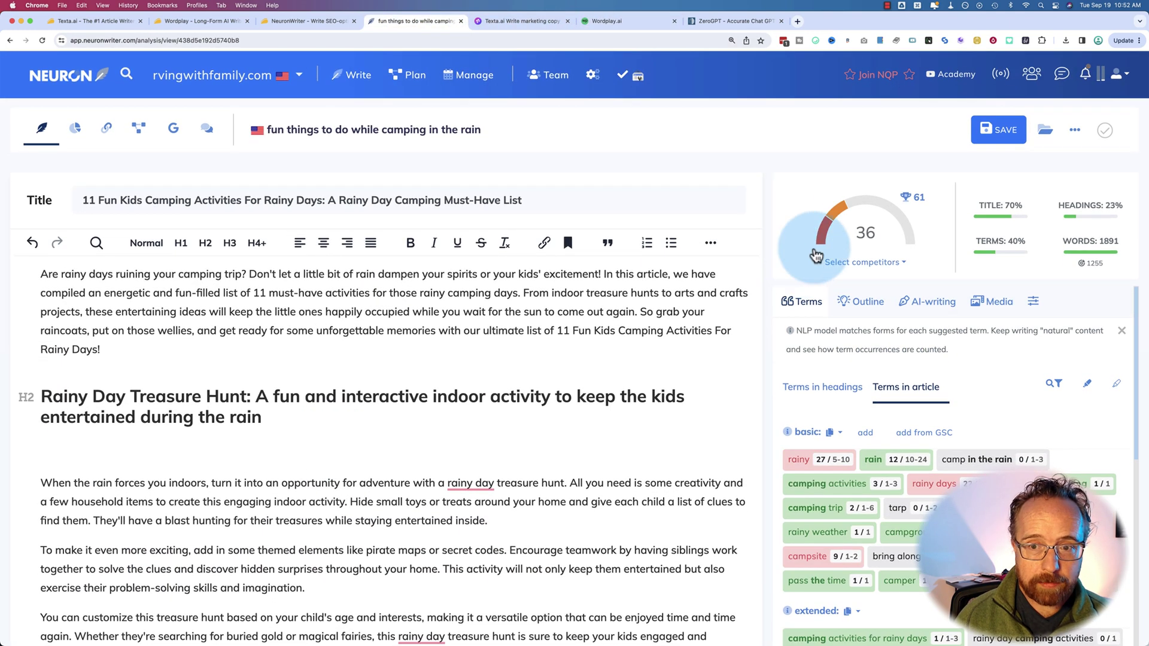
mouse_move(866, 206)
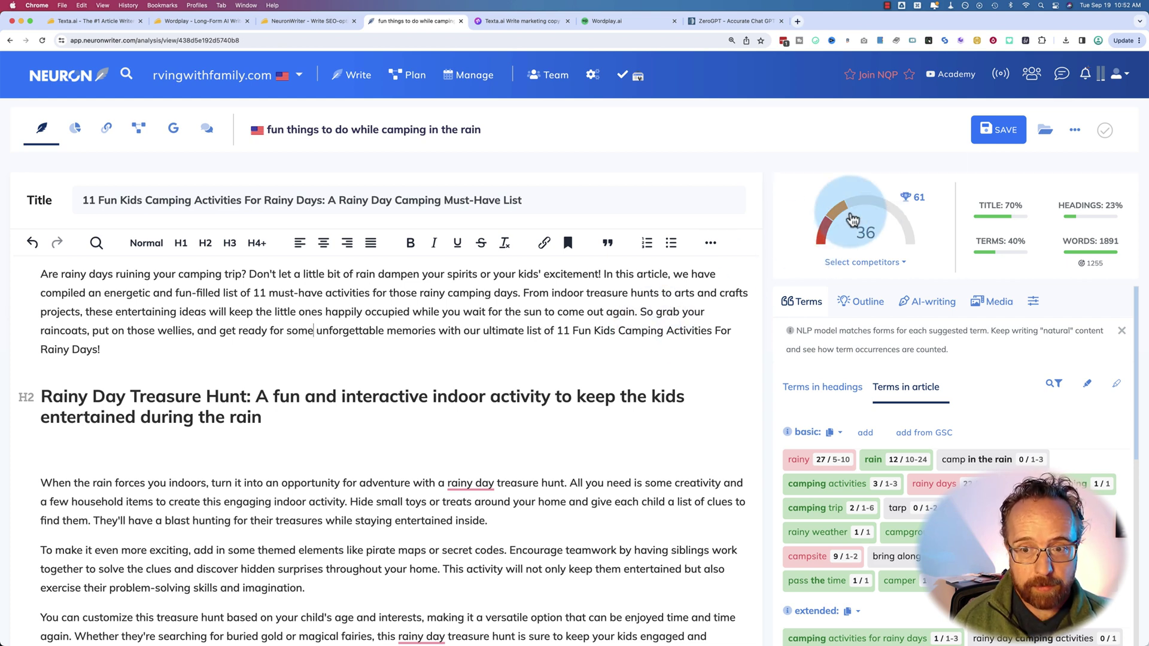
mouse_move(1109, 247)
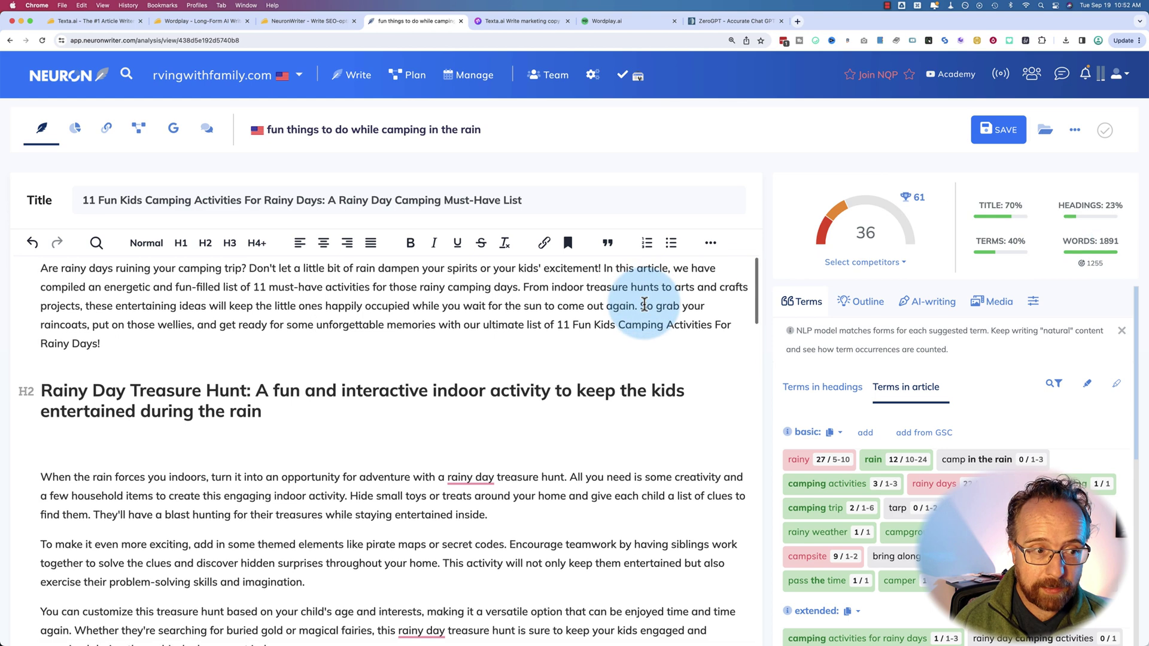
Close the title and description editor and restore the Texta article in place of the Wordplay text.
click(111, 204)
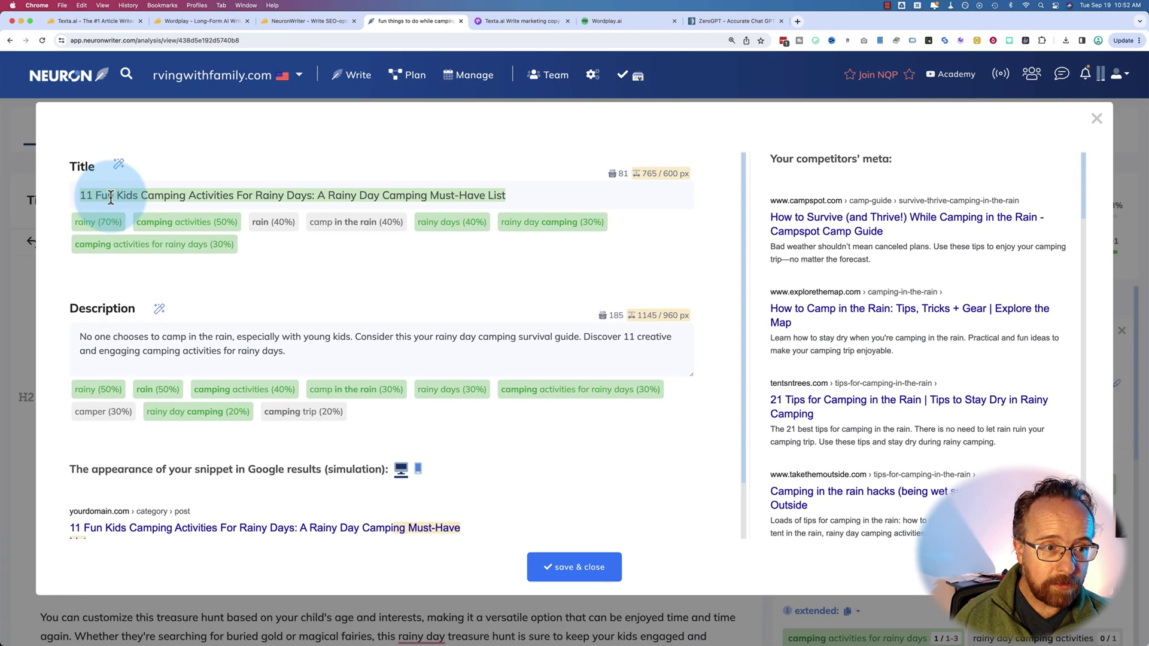
click(1097, 119)
click(425, 288)
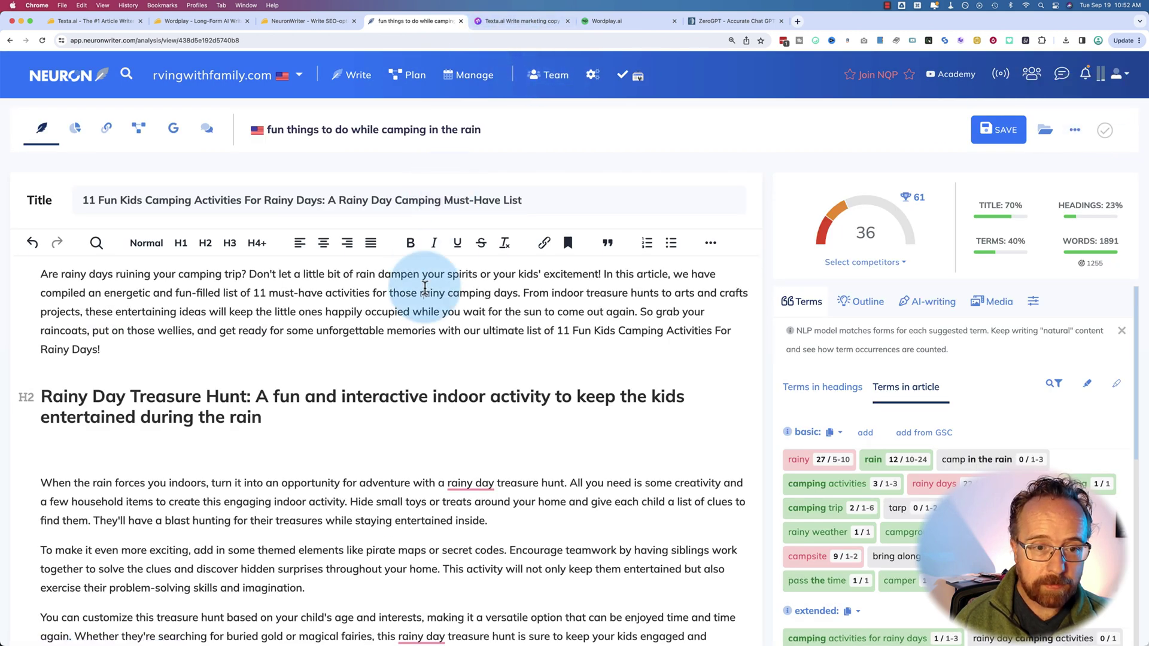
key(super+v)
Copy the article title from the title editor and insert it on its own line above the Texta introduction.
click(259, 197)
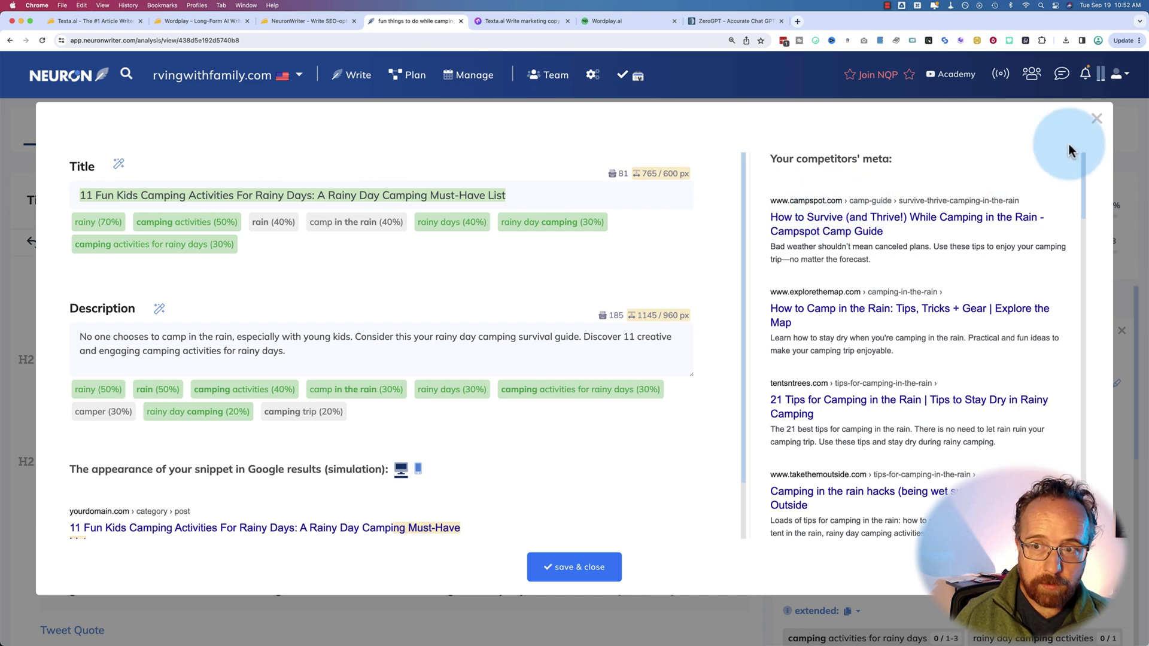
click(1097, 118)
click(35, 270)
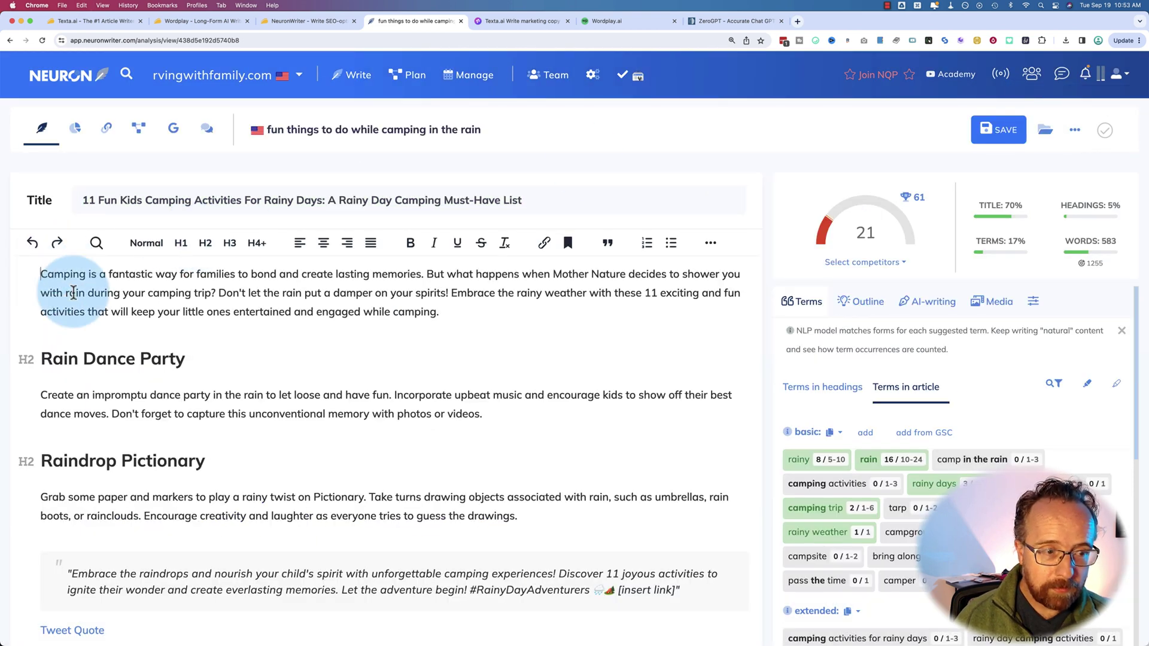
key(Return)
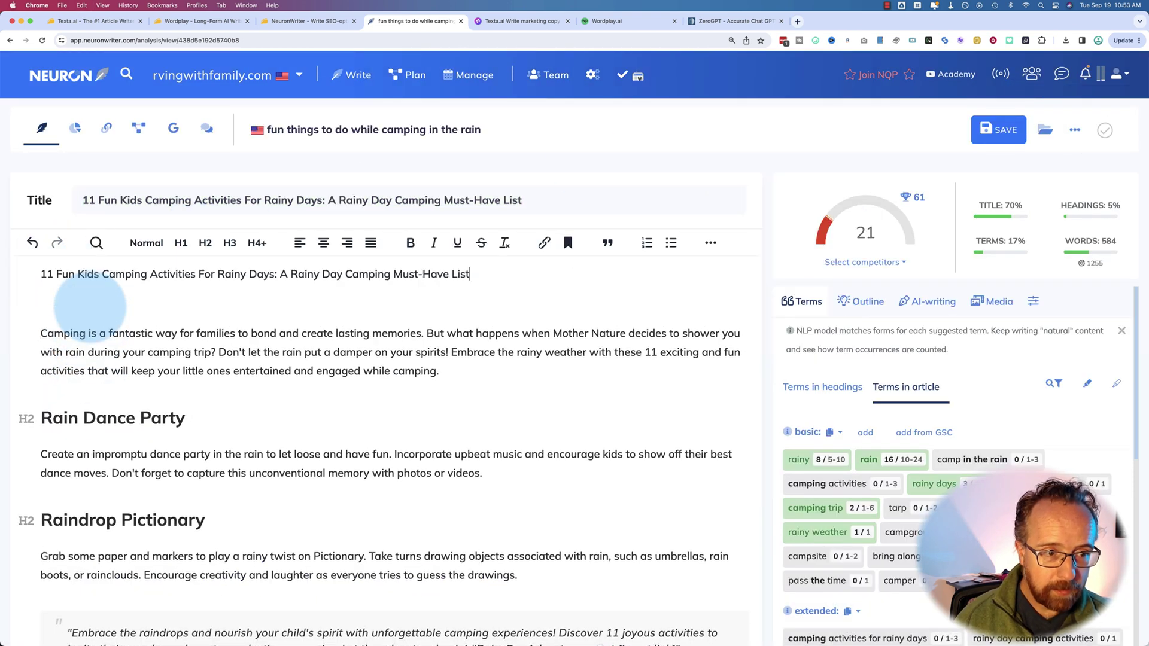
click(74, 306)
key(BackSpace)
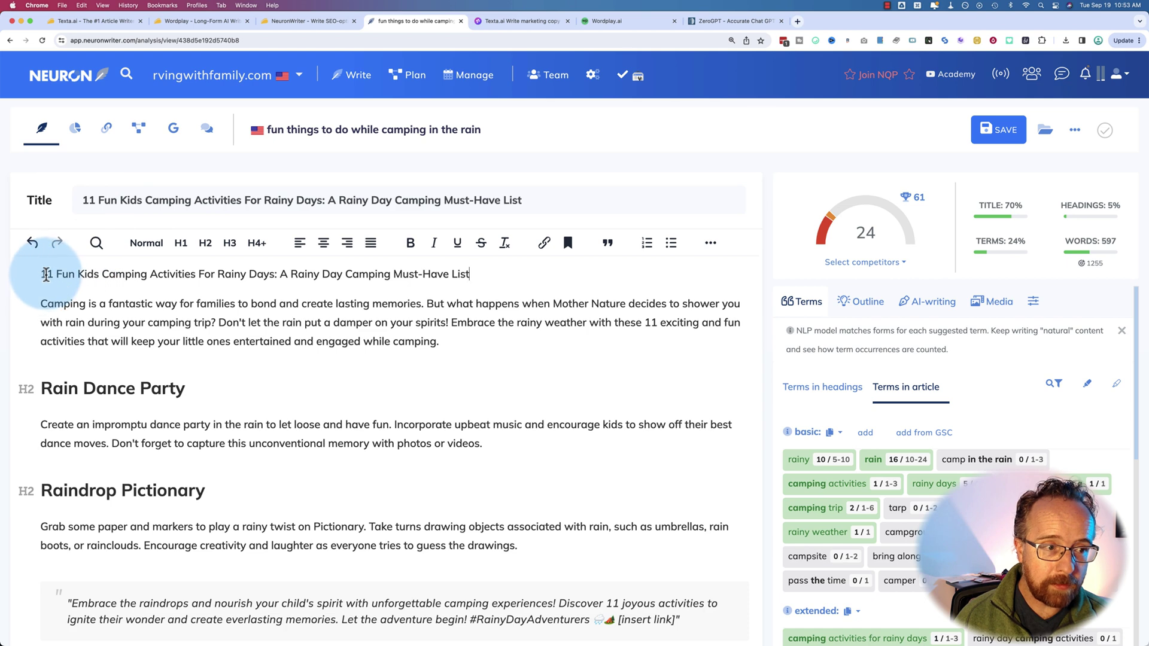
Format the inserted title line as an H1 heading and check the Texta article's content score.
click(179, 244)
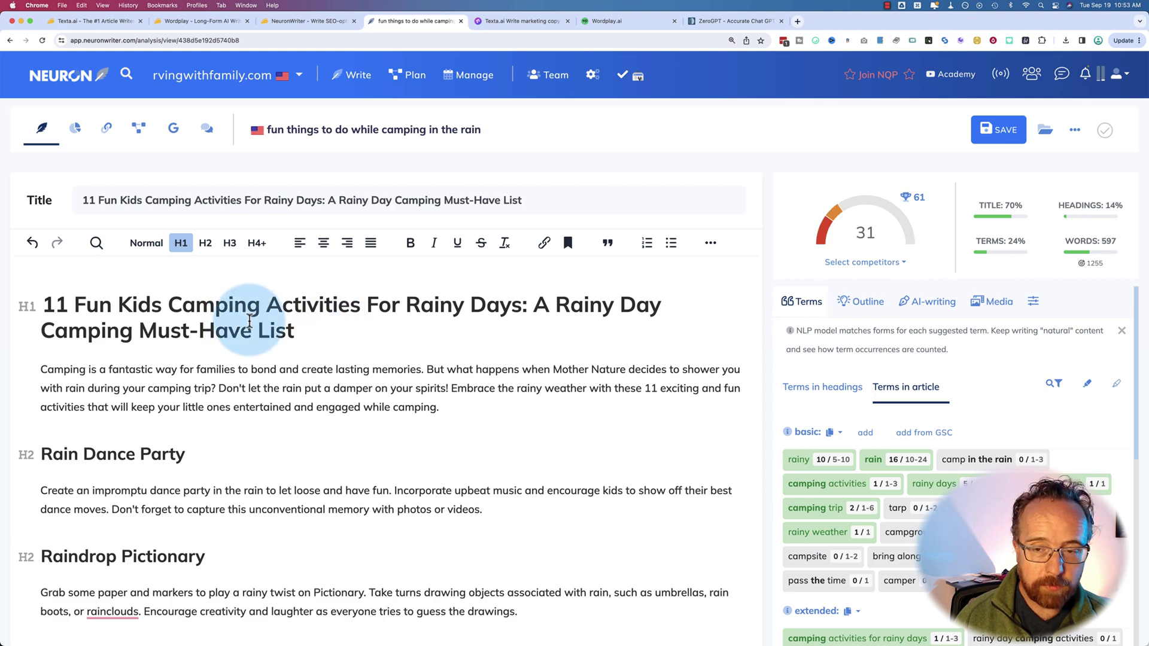
scroll(226, 430, down, 1)
scroll(225, 430, down, 10)
scroll(225, 430, up, 10)
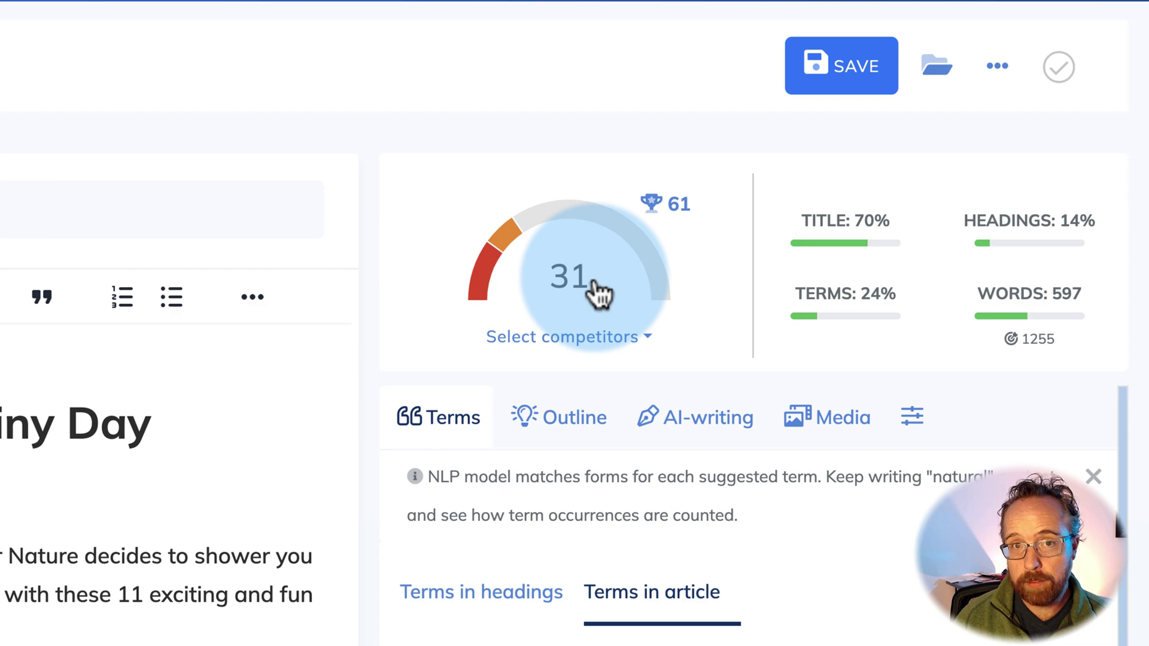
Copy the Wordplay.ai article again and replace the Texta text beneath the H1 title in NeuronWriter with it.
click(622, 22)
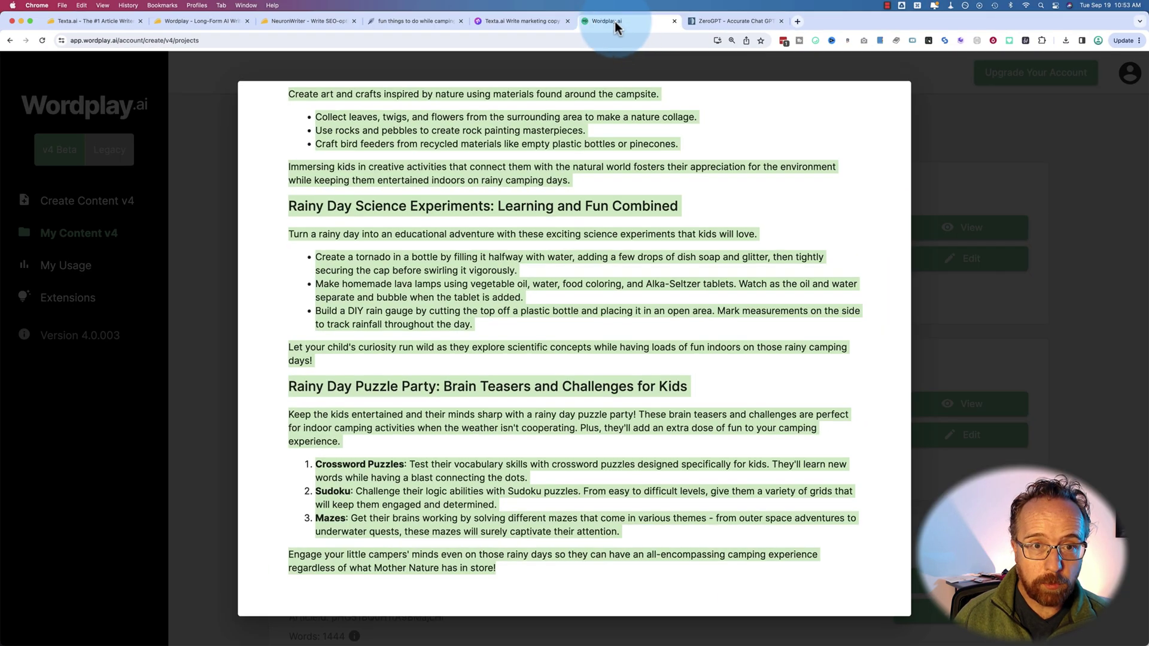
click(419, 22)
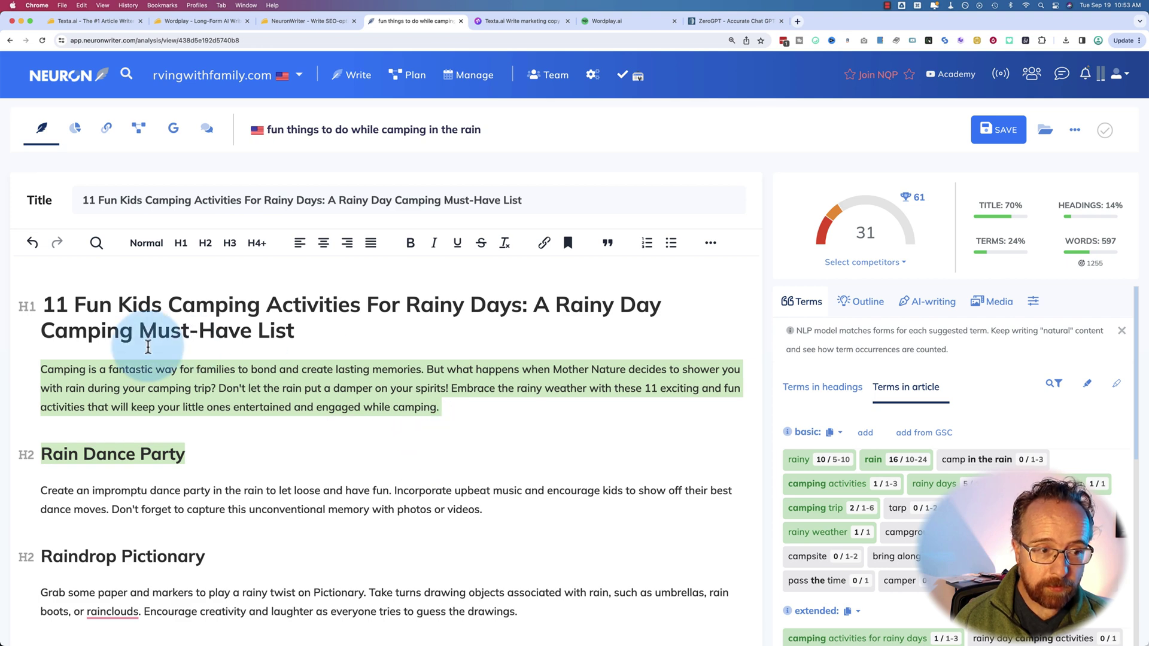
drag(43, 370, 717, 619)
key(BackSpace)
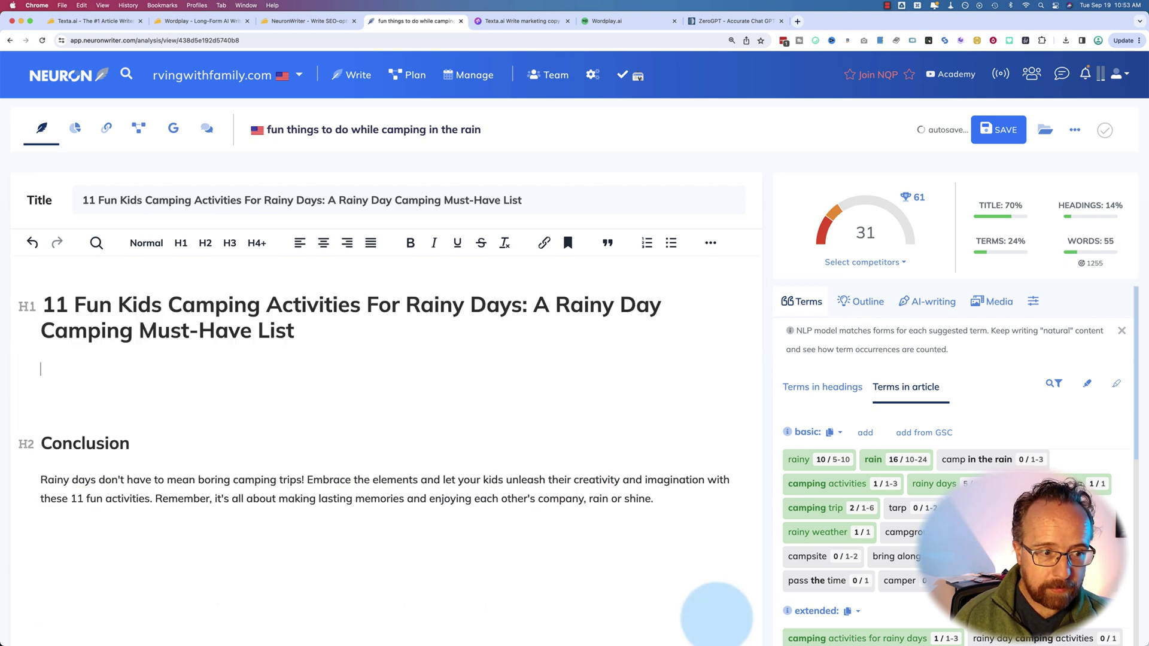
drag(629, 597, 604, 392)
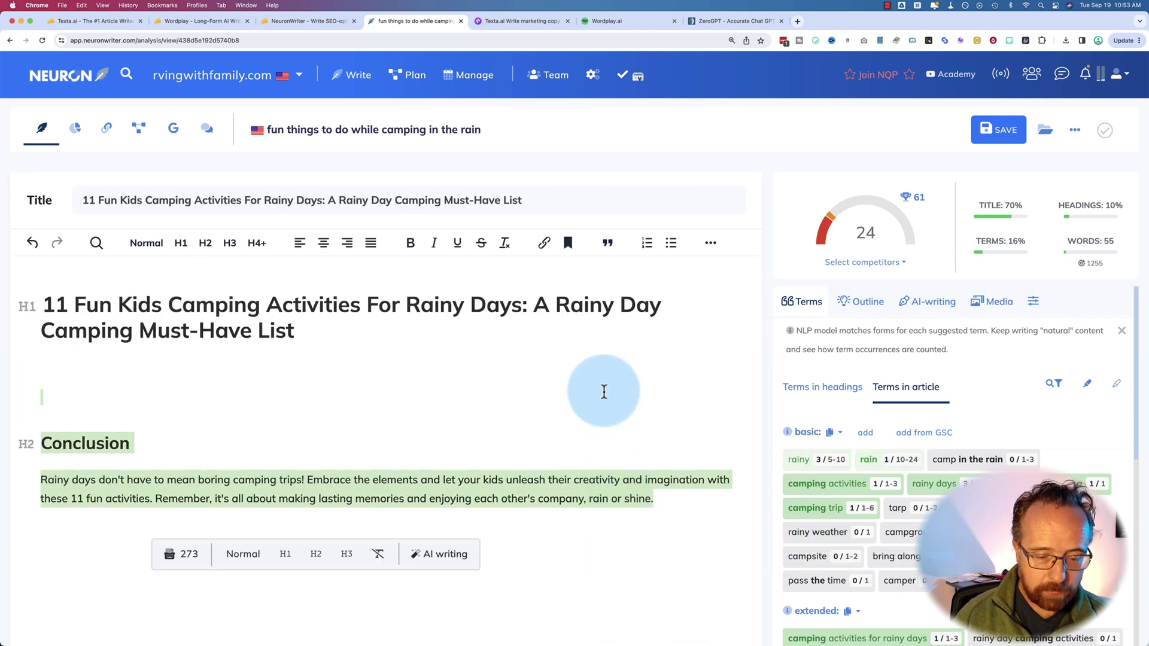
key(BackSpace)
key(super+v)
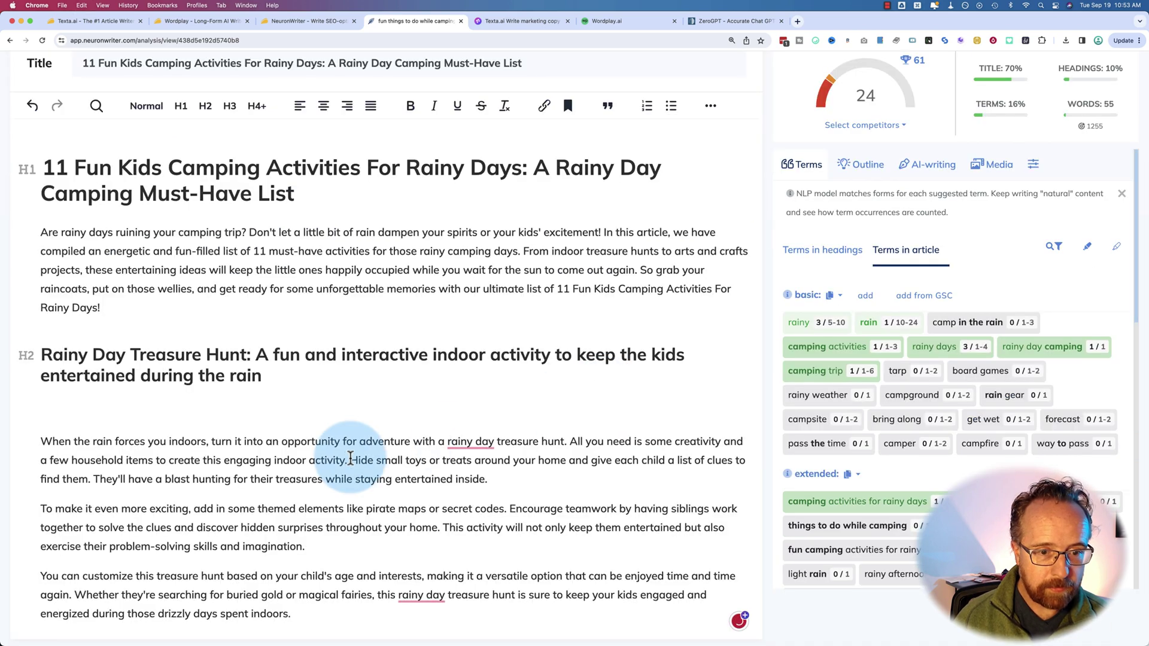
scroll(349, 459, up, 3)
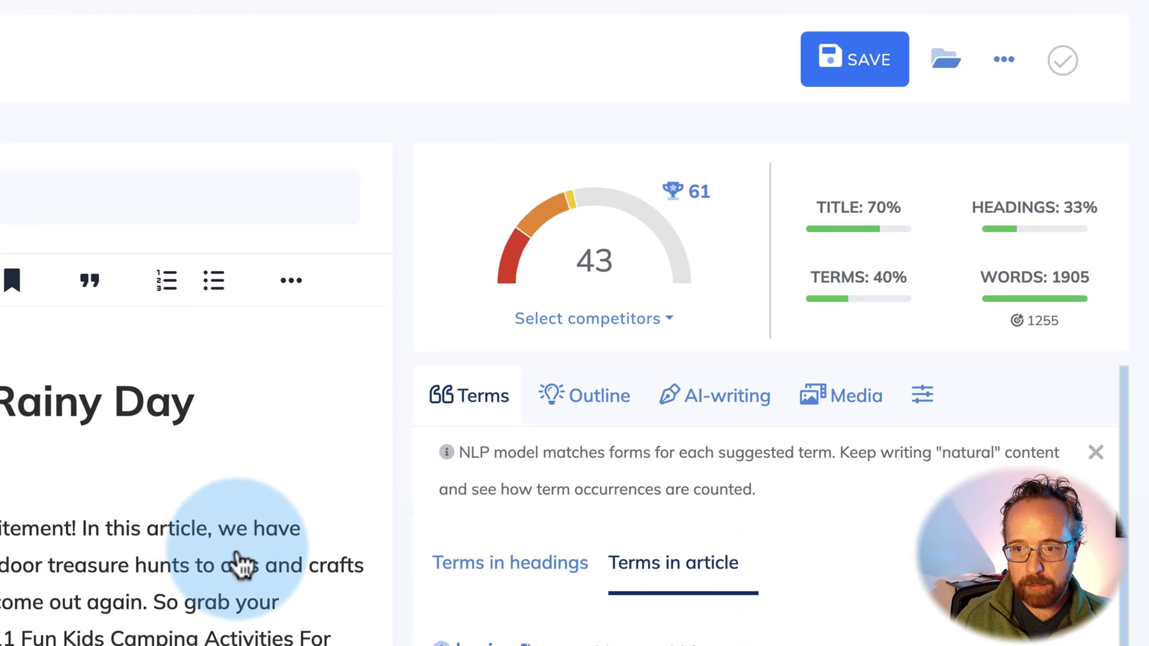
Examine the Wordplay article's usage of the suggested basic and extended terms.
scroll(422, 448, down, 5)
scroll(345, 634, down, 5)
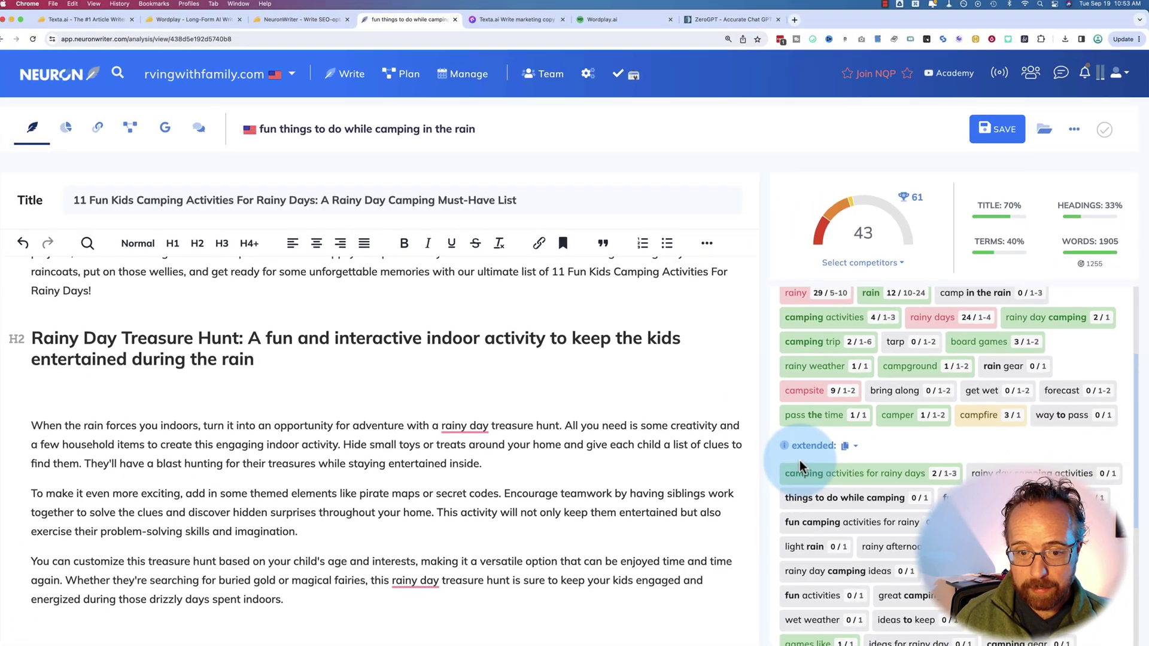
scroll(803, 457, down, 3)
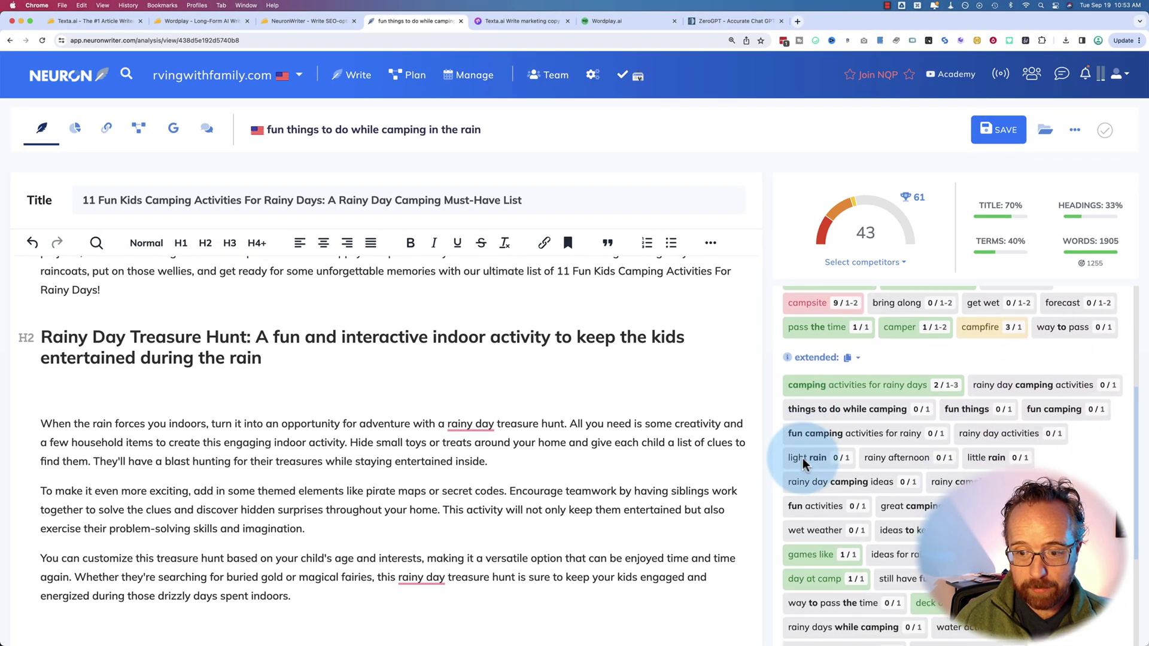
scroll(805, 466, up, 4)
scroll(805, 465, up, 2)
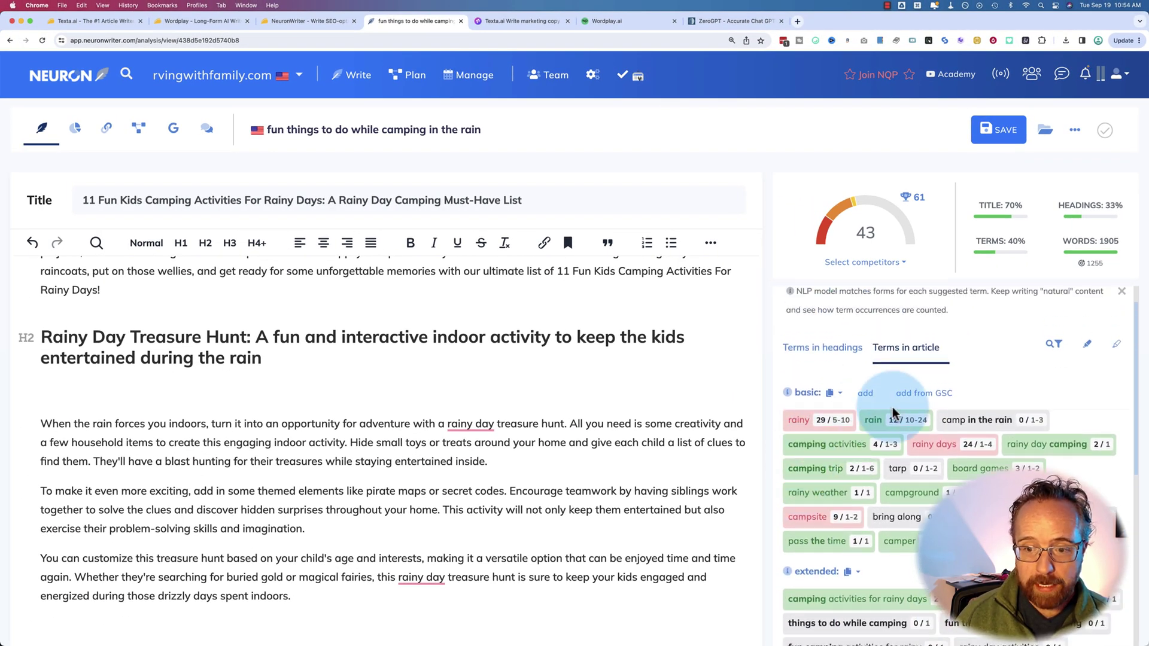
scroll(868, 461, down, 5)
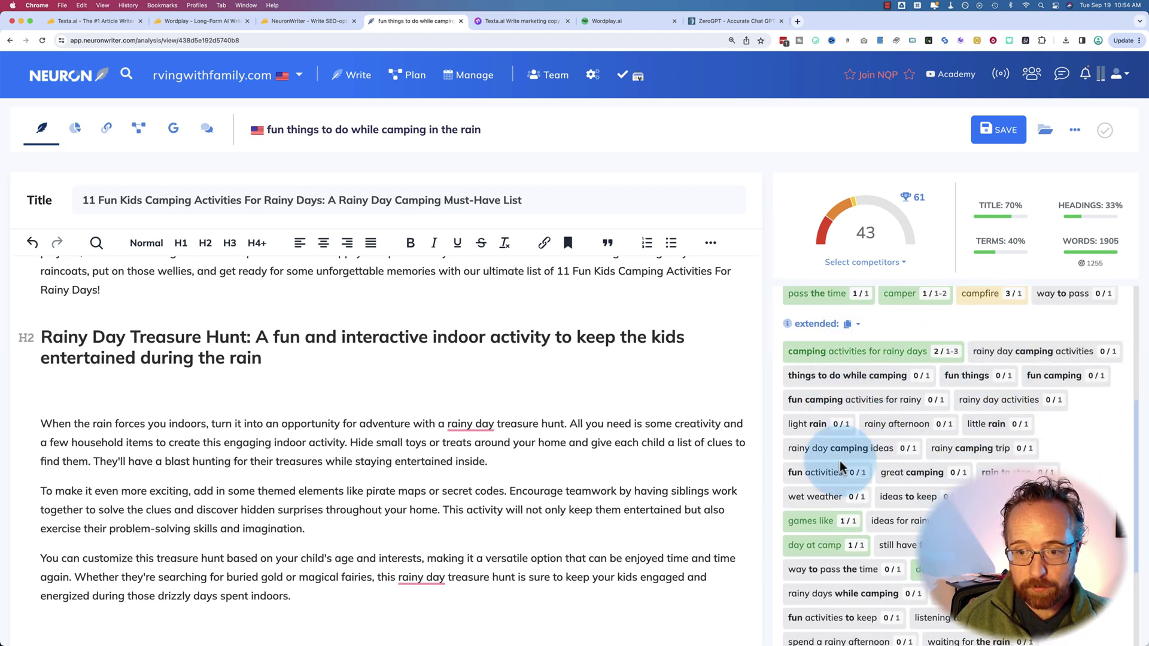
scroll(839, 461, up, 2)
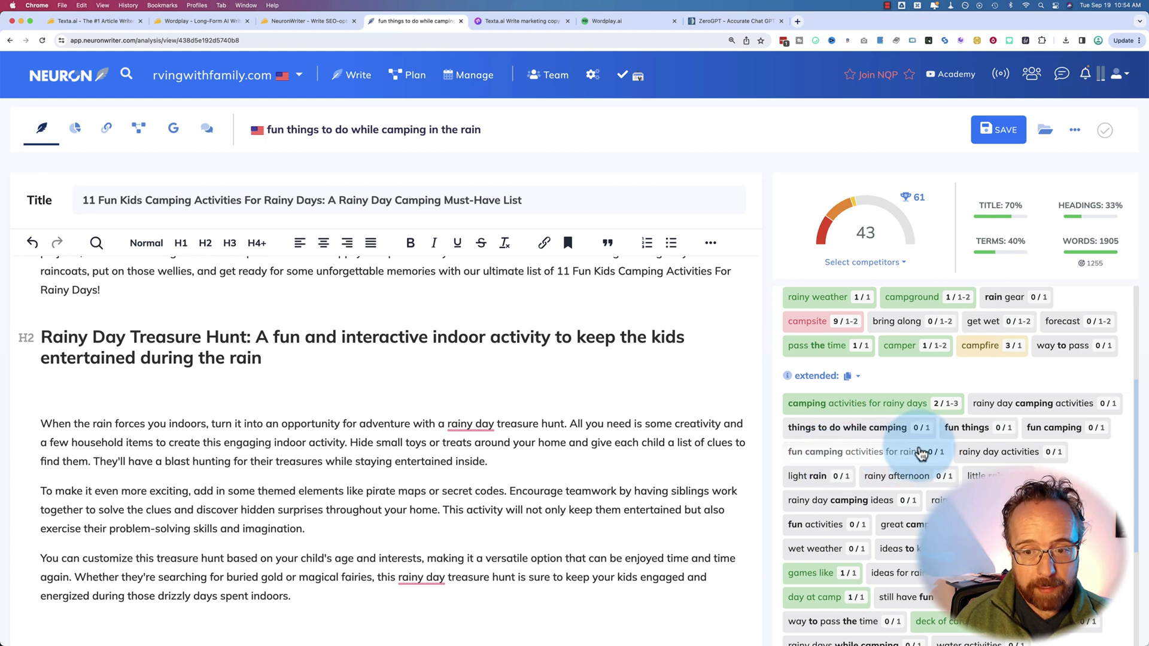
Go through the full list of extended term suggestions and compare their usage counts with the basic terms.
scroll(925, 467, up, 5)
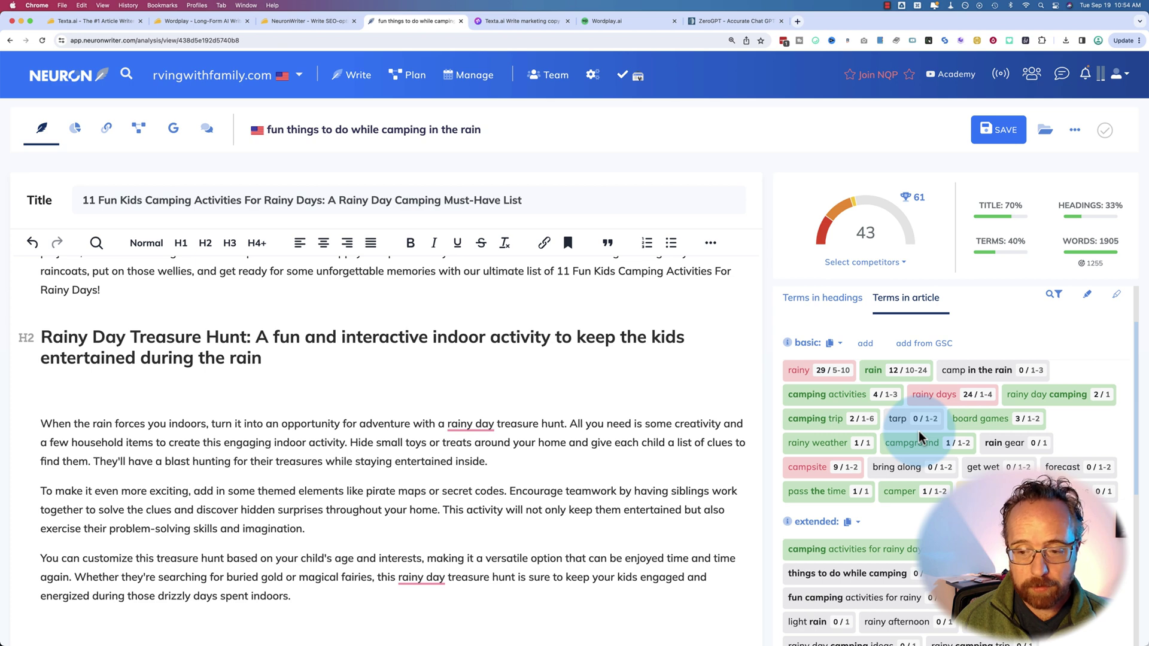
scroll(918, 431, down, 4)
scroll(990, 408, down, 1)
scroll(990, 409, down, 2)
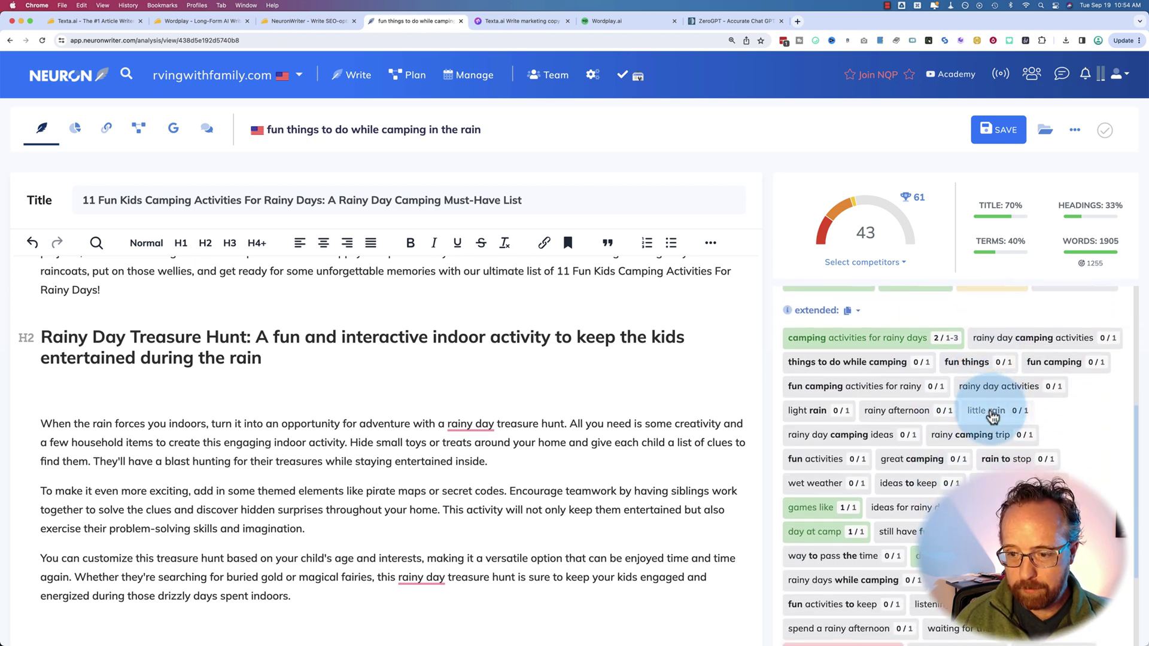
scroll(992, 414, down, 10)
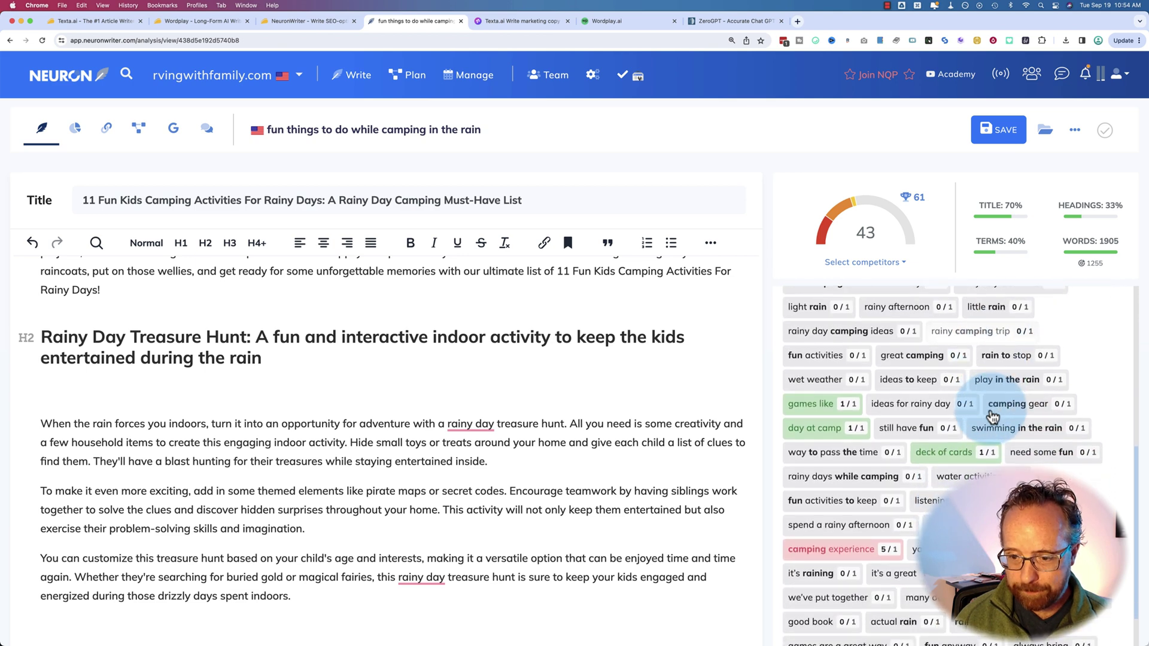
scroll(886, 527, down, 2)
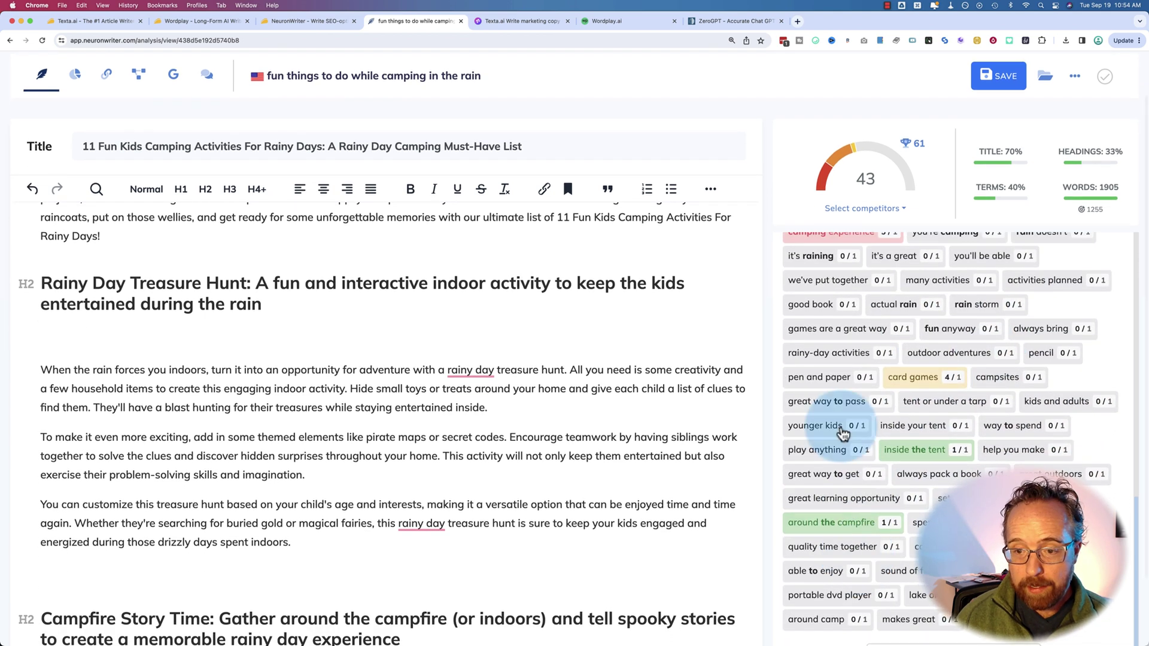
scroll(887, 407, up, 15)
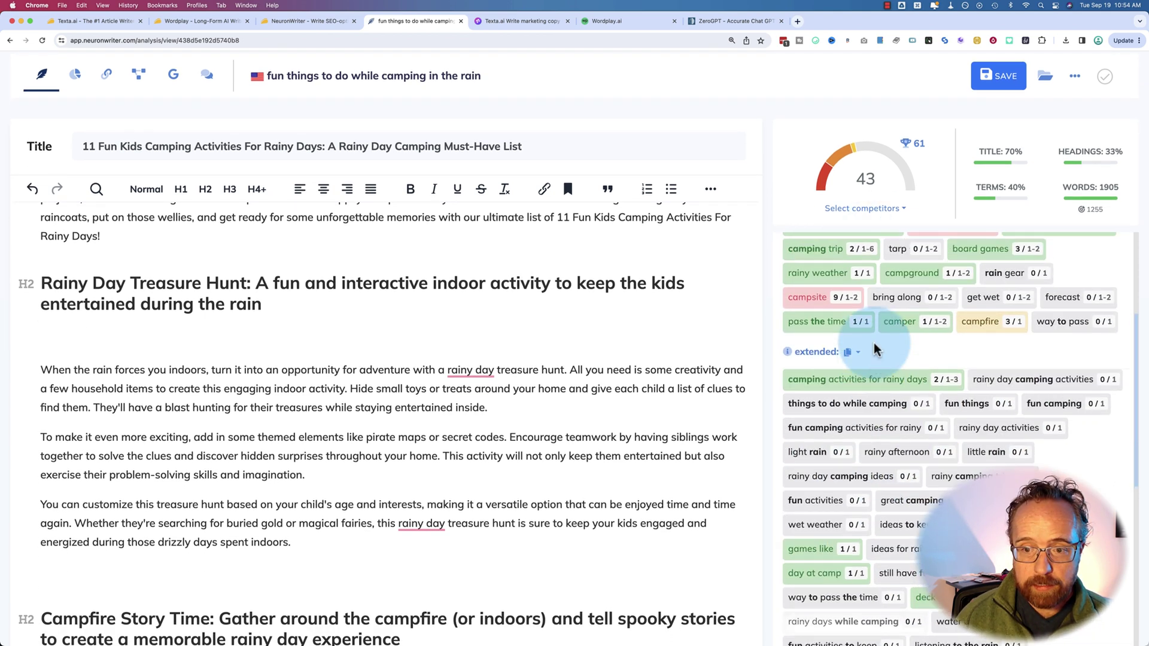
scroll(875, 349, up, 3)
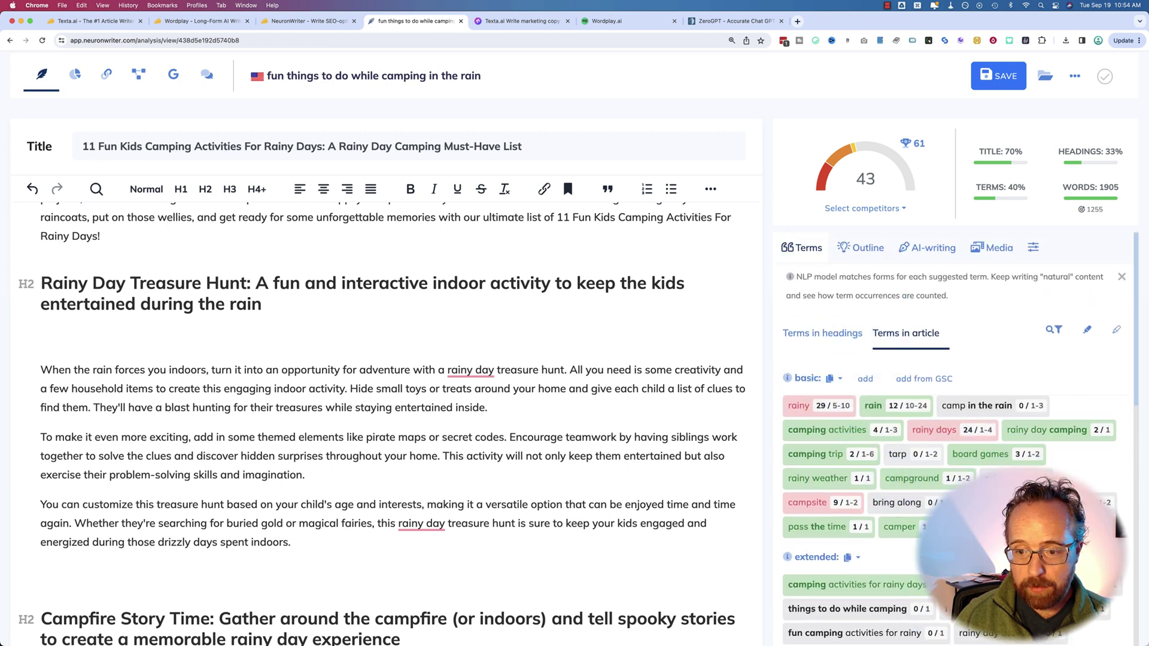
Examine the suggested H1 and H2 heading terms against the Wordplay article's treasure hunt and campfire story headings.
click(823, 333)
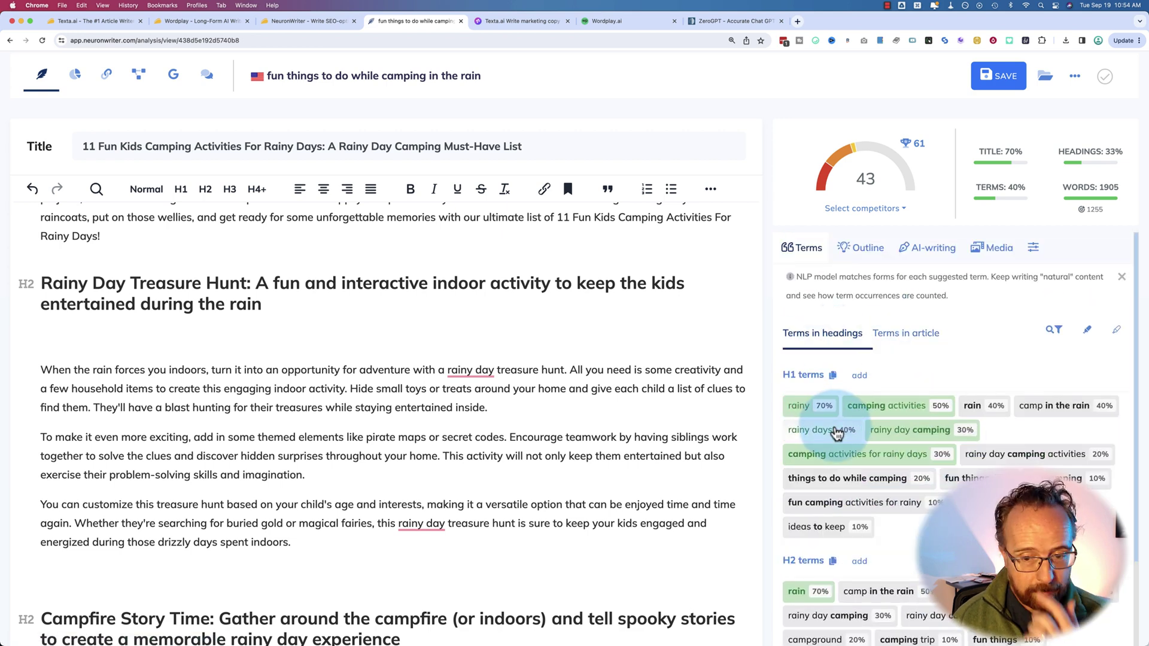
scroll(854, 443, down, 5)
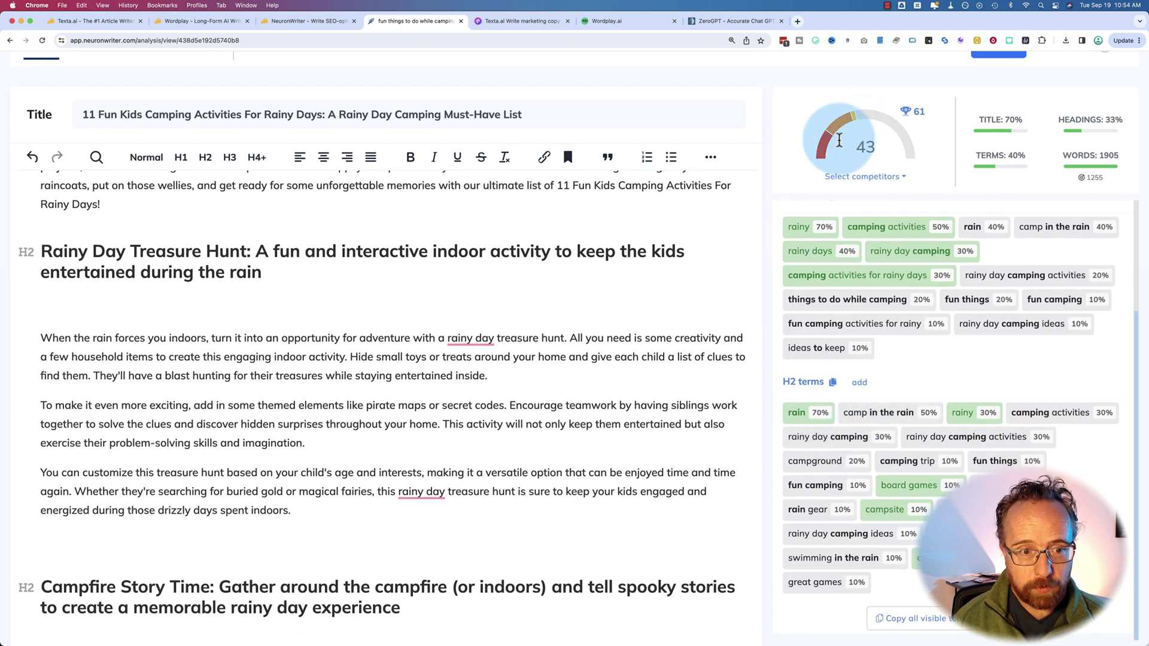
scroll(156, 411, up, 3)
drag(33, 406, 264, 427)
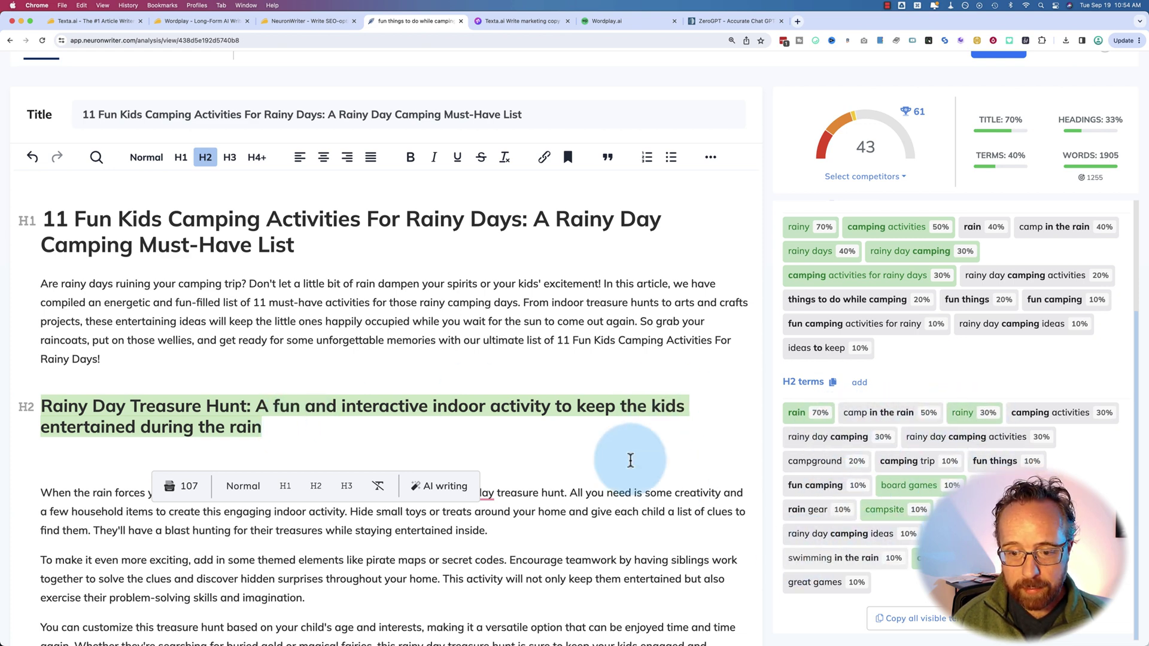
scroll(565, 423, down, 8)
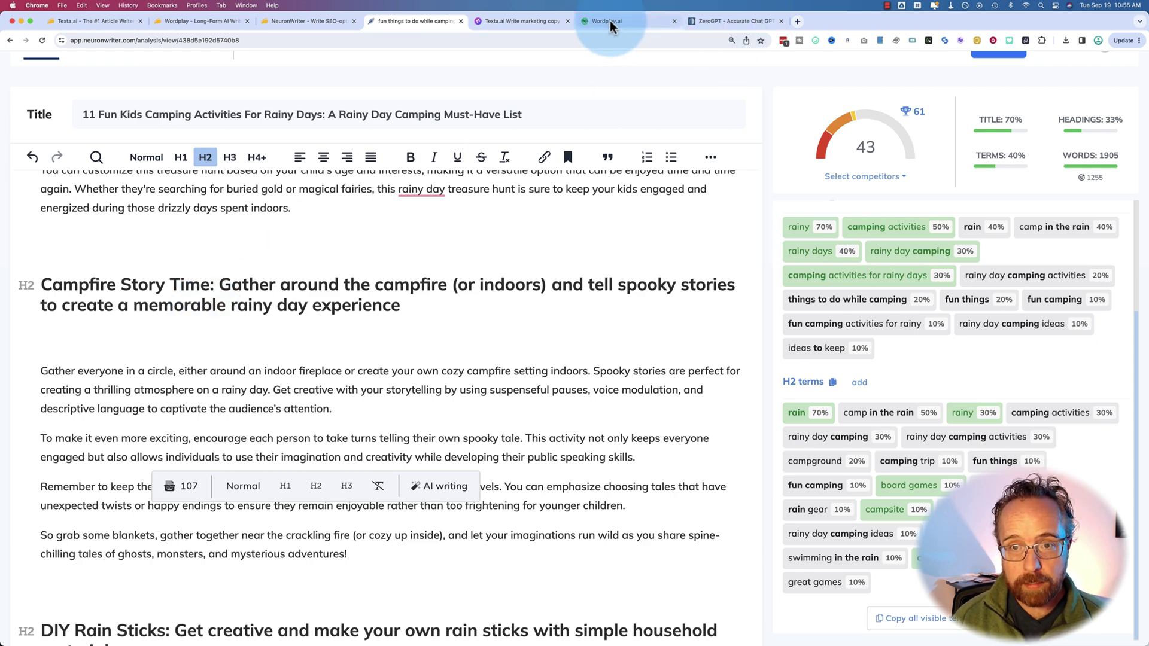
scroll(770, 394, up, 3)
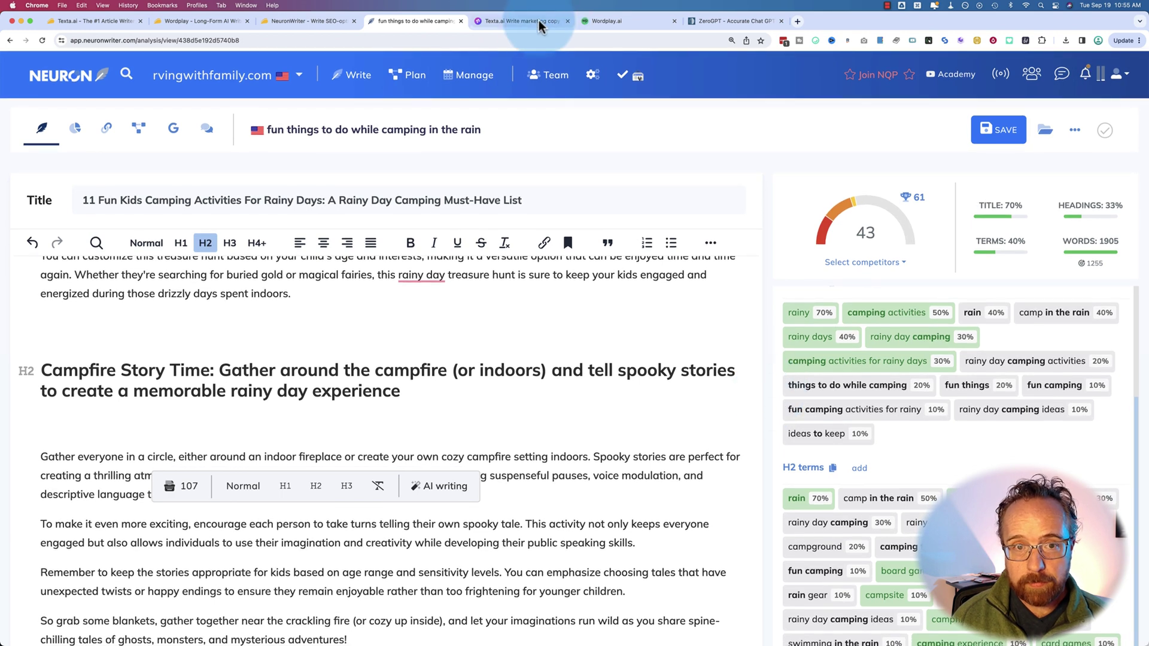
Check the Texta article's word count in Texta.ai, and return to the Wordplay article's score in NeuronWriter.
click(534, 23)
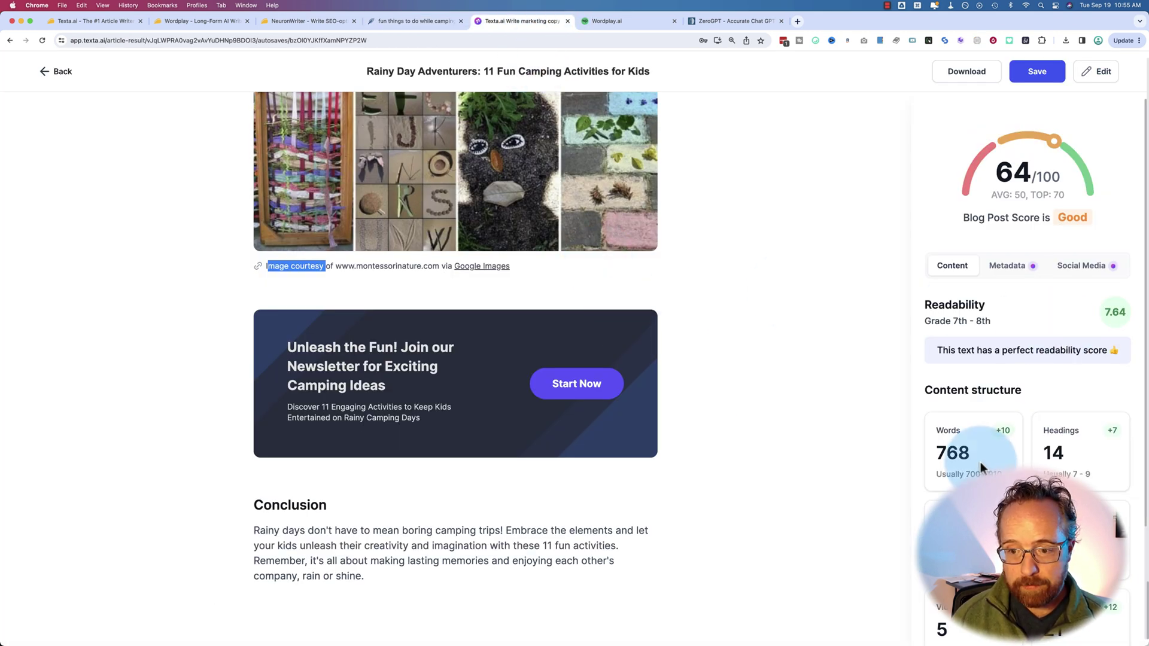
drag(979, 462, 938, 461)
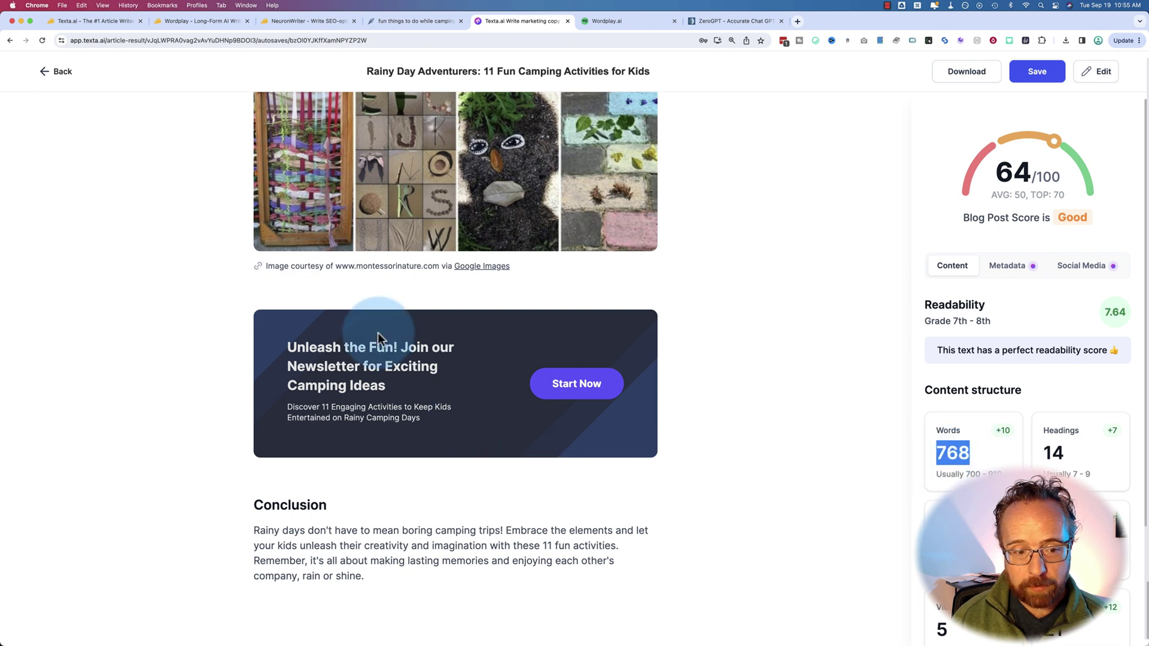
click(431, 22)
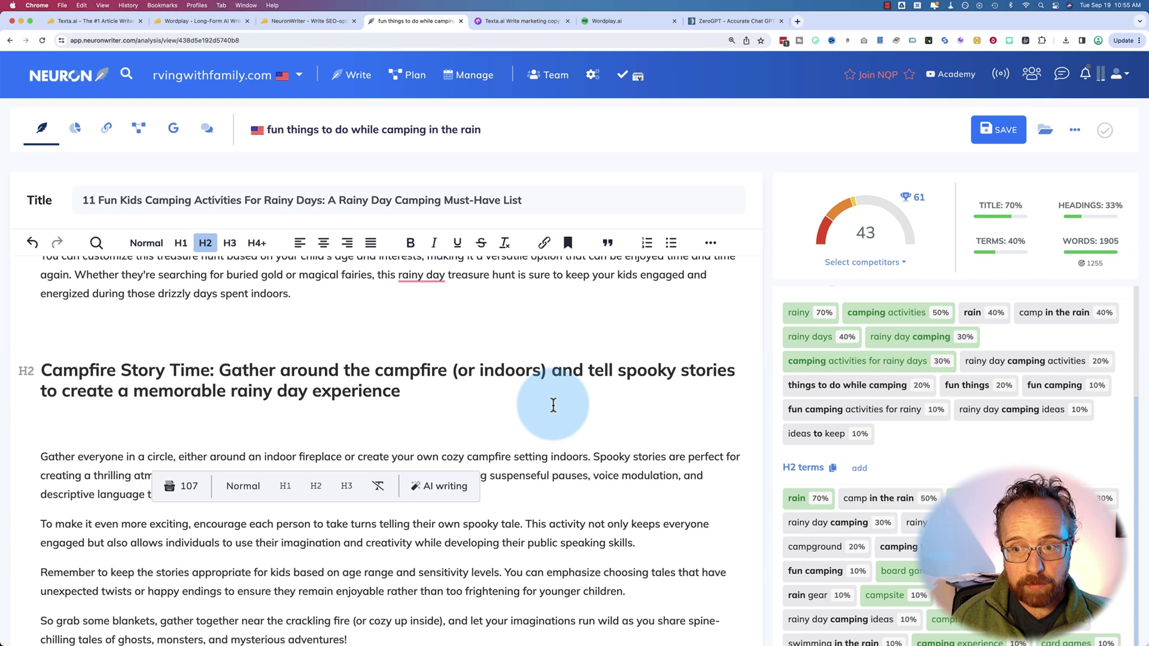
mouse_move(1099, 258)
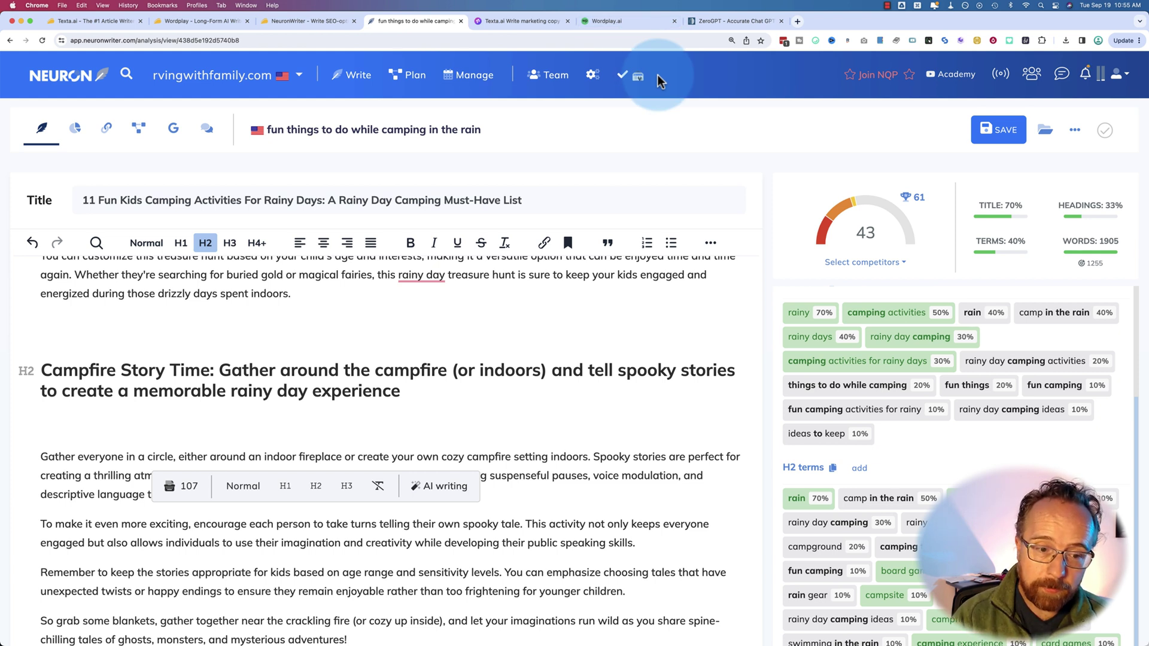
Copy the entire Wordplay article from the NeuronWriter editor into ZeroGPT, run AI detection and review the highlighted sentences.
click(516, 424)
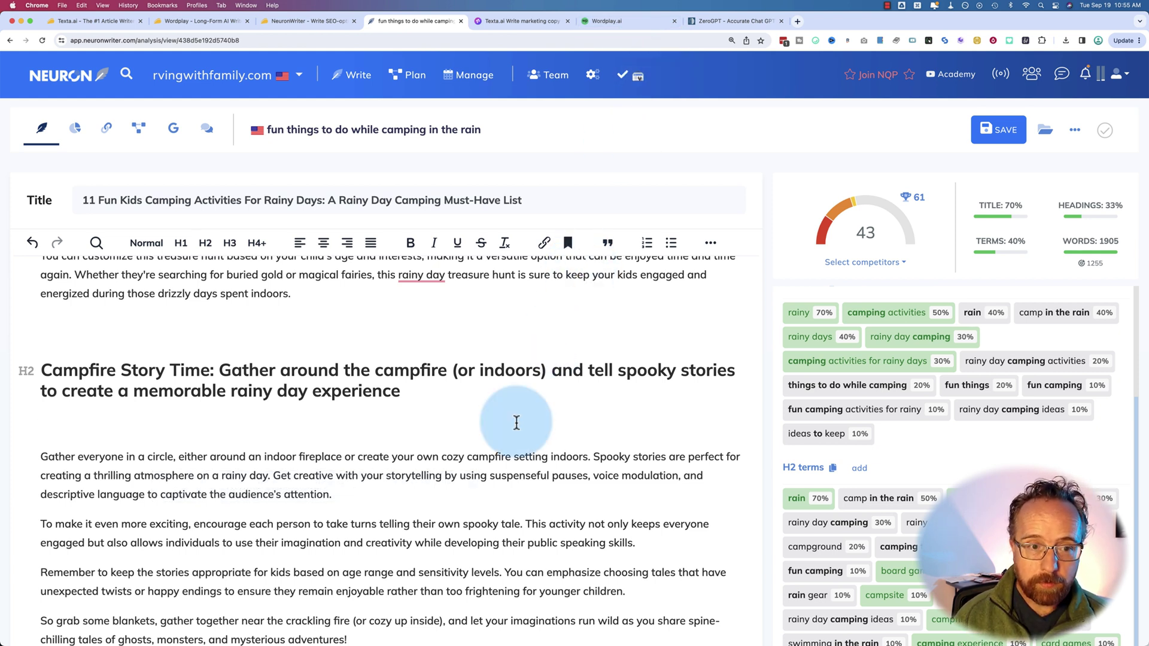
scroll(516, 423, down, 5)
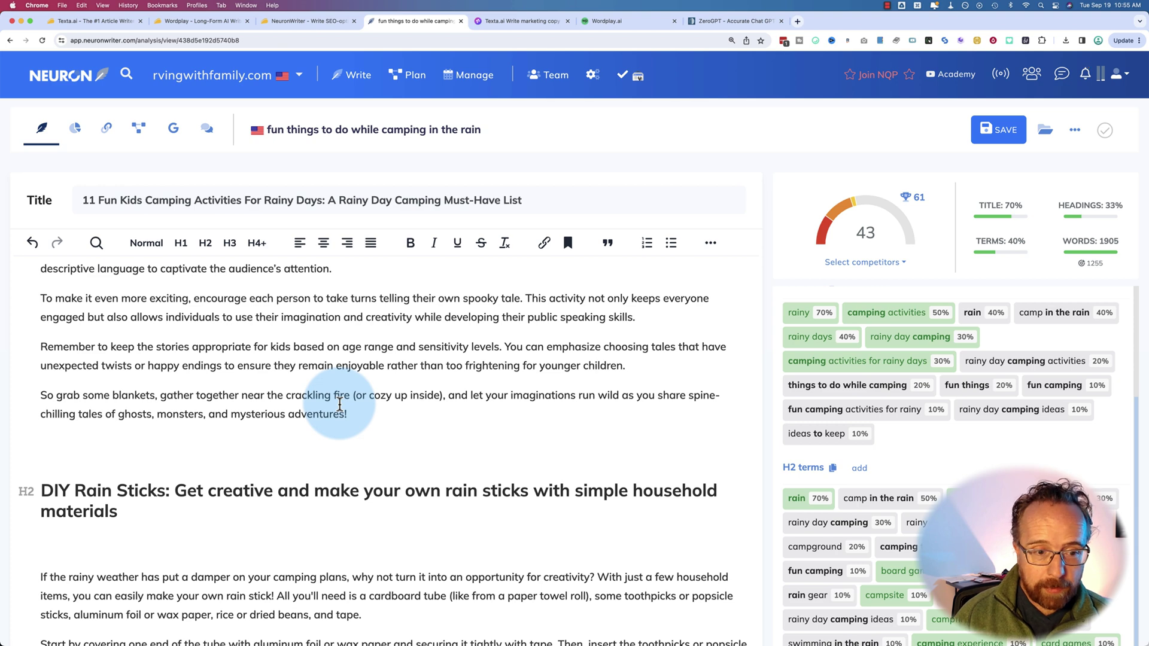
key(super+a)
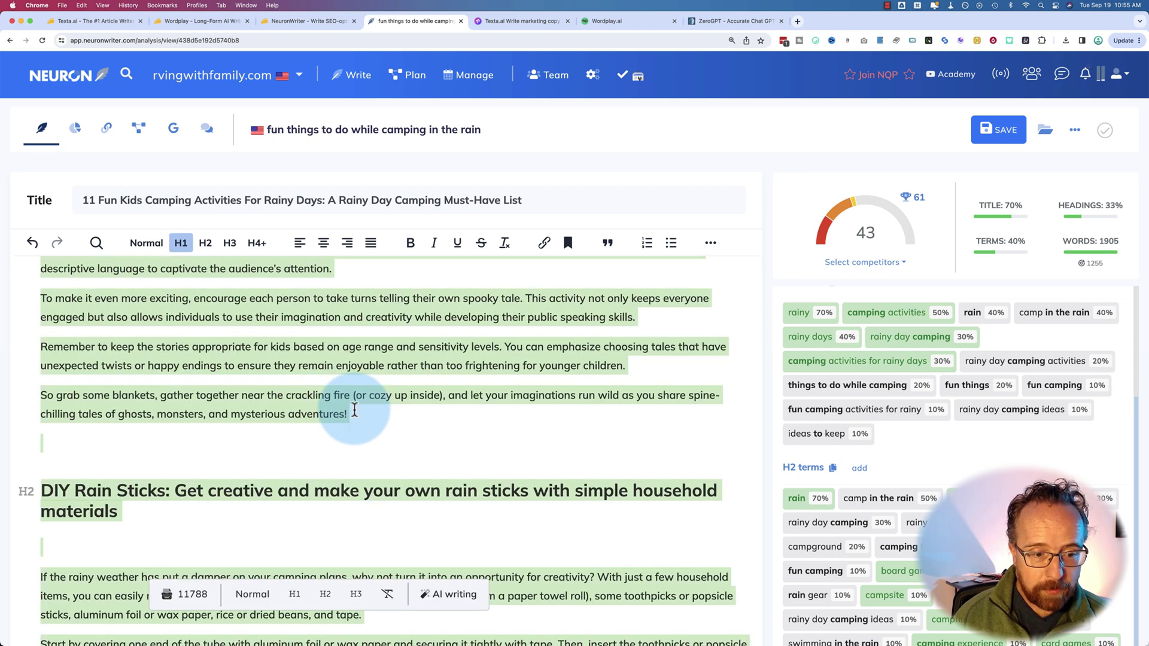
click(724, 26)
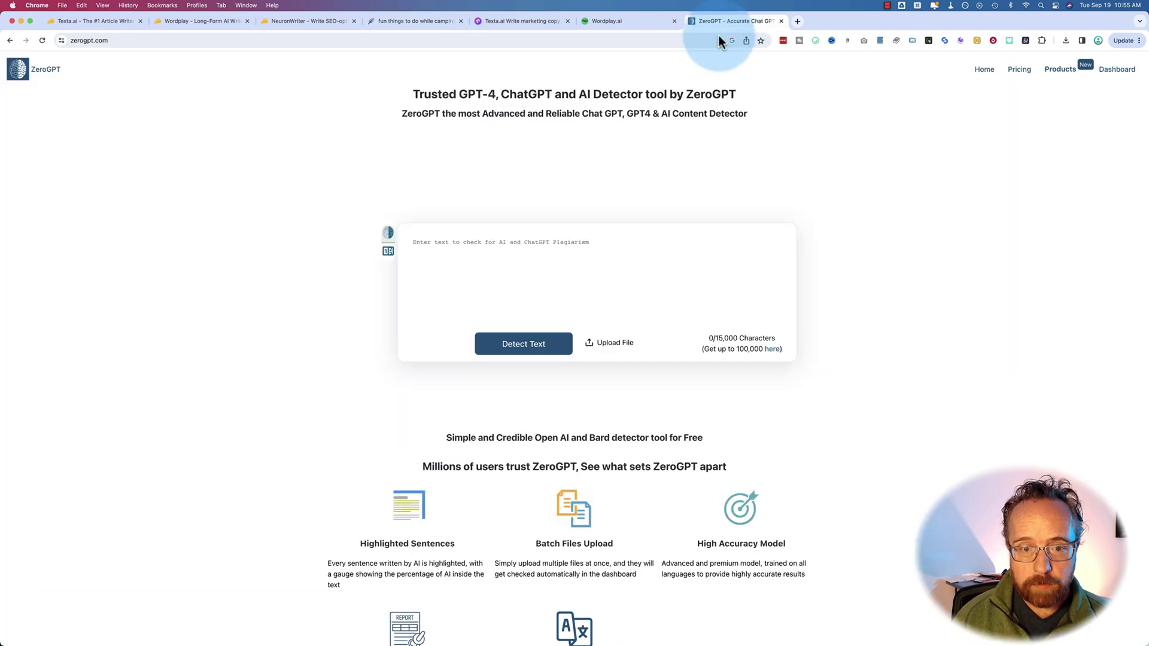
key(cmd+v)
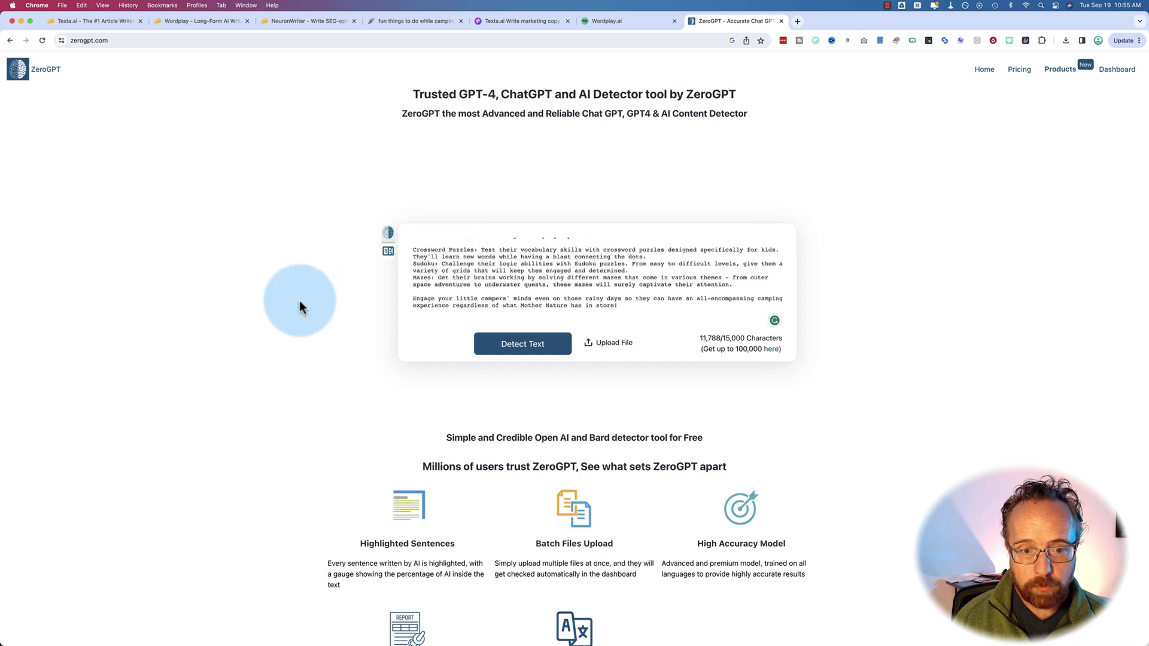
click(509, 358)
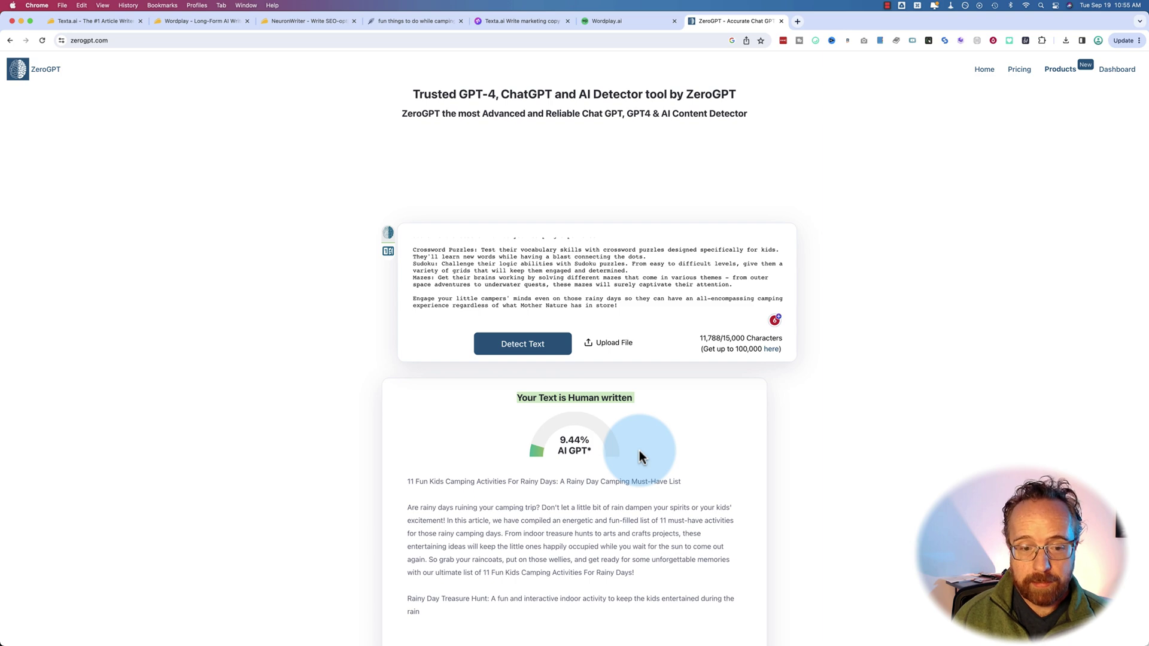
scroll(639, 455, down, 5)
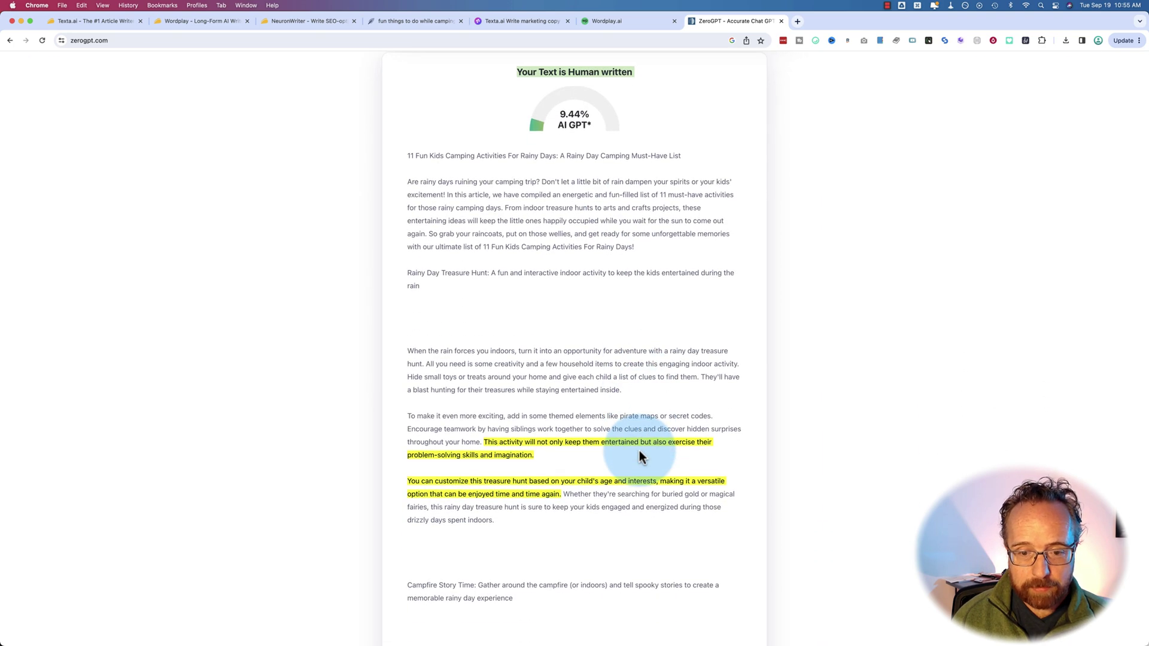
click(418, 21)
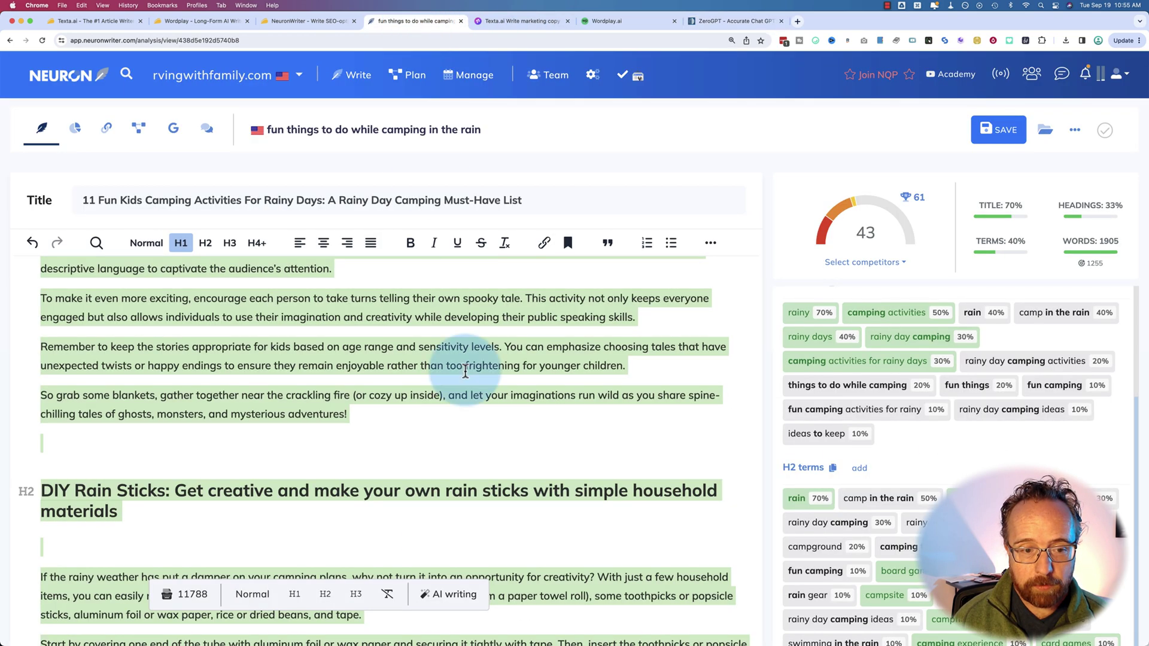
click(711, 384)
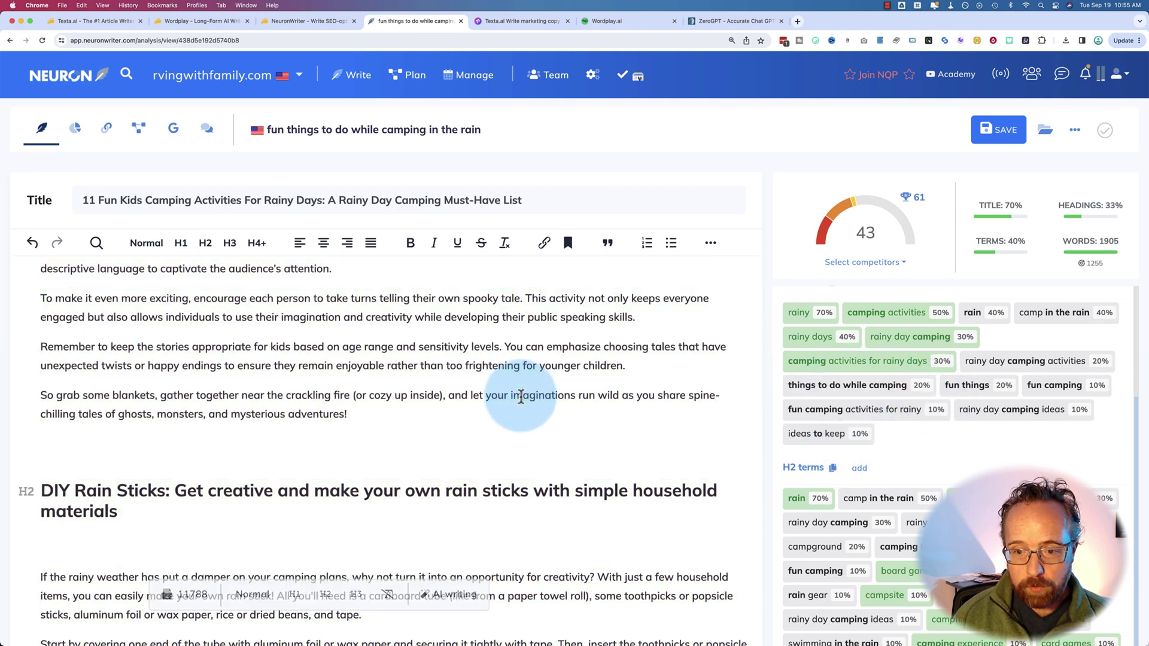
scroll(916, 400, down, 3)
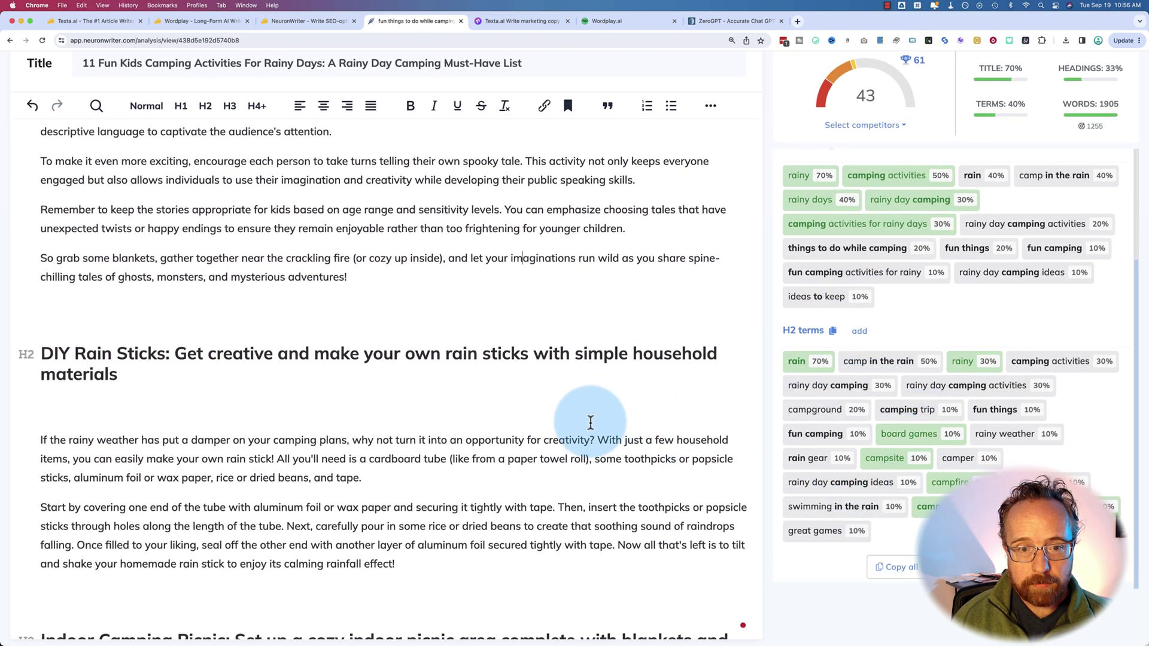
click(727, 22)
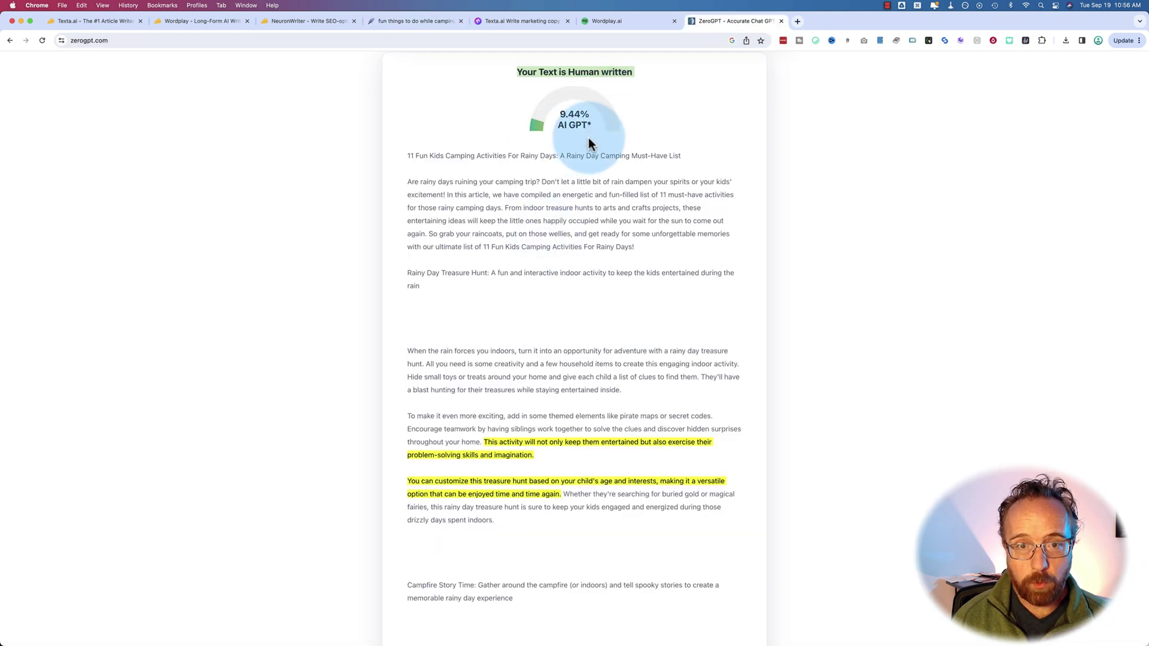
Try to replace the ZeroGPT text with the whole Wordplay.ai page's content, run detection and inspect the pasted text.
click(612, 23)
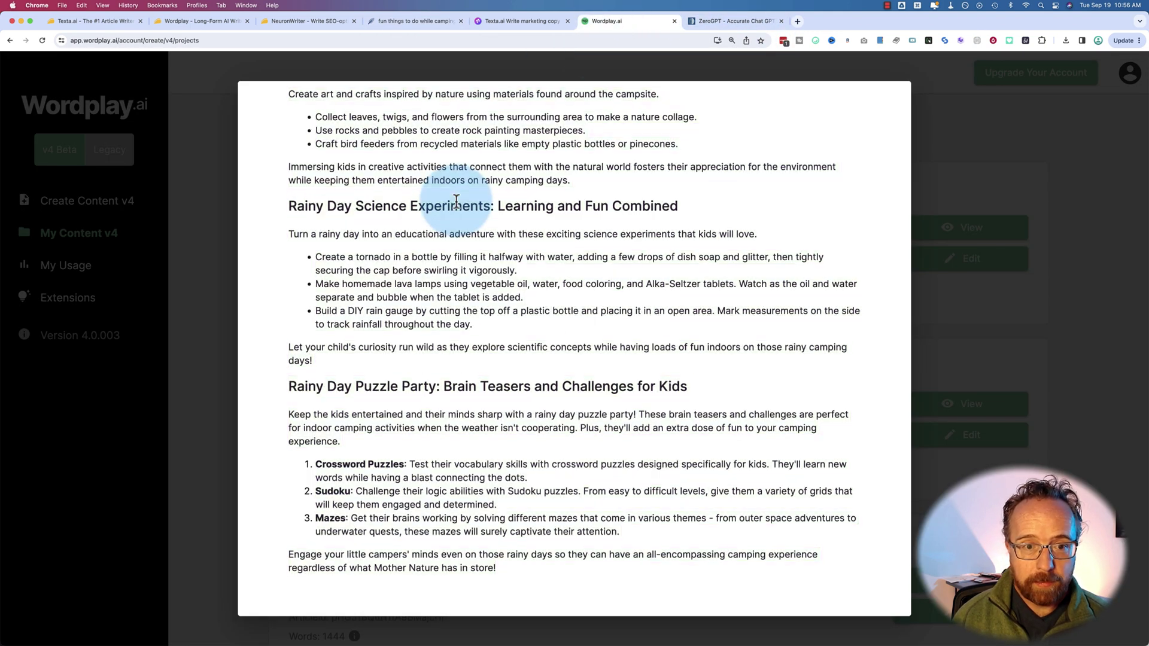
click(709, 25)
scroll(562, 204, up, 5)
key(super+a)
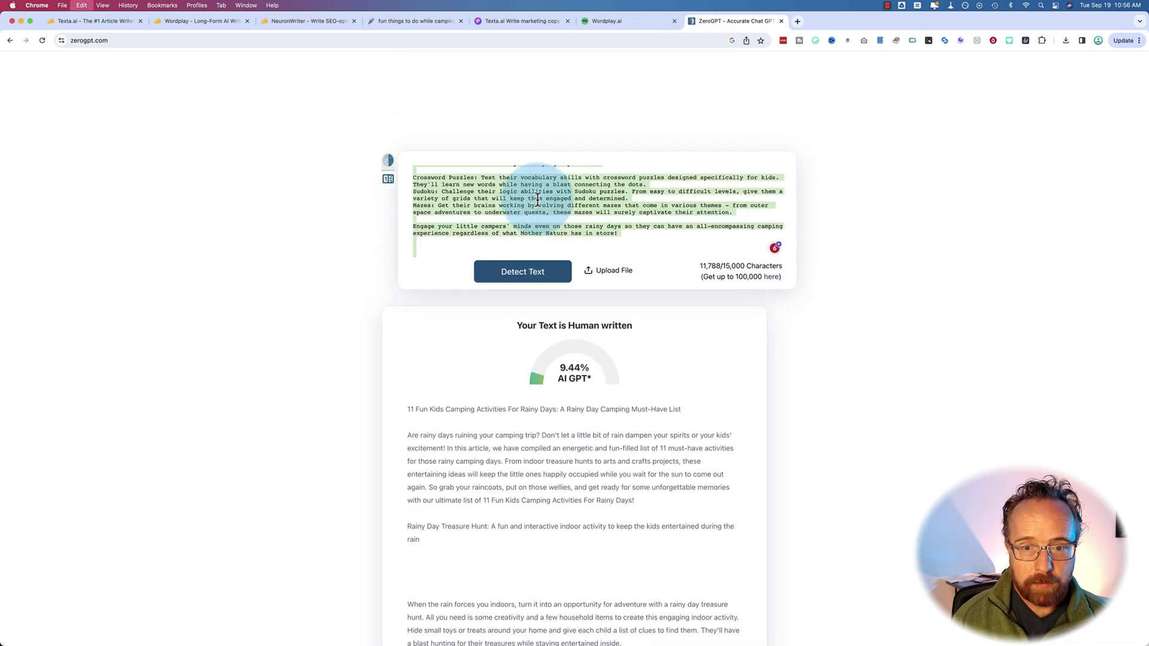
key(super+v)
click(530, 276)
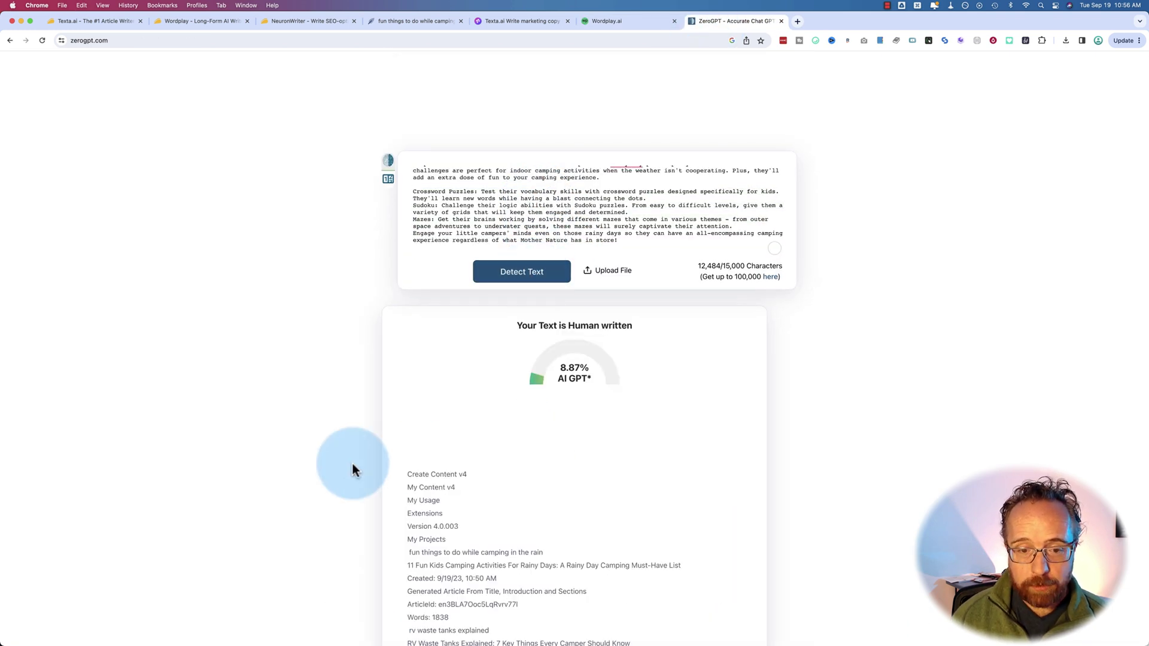
scroll(486, 420, down, 5)
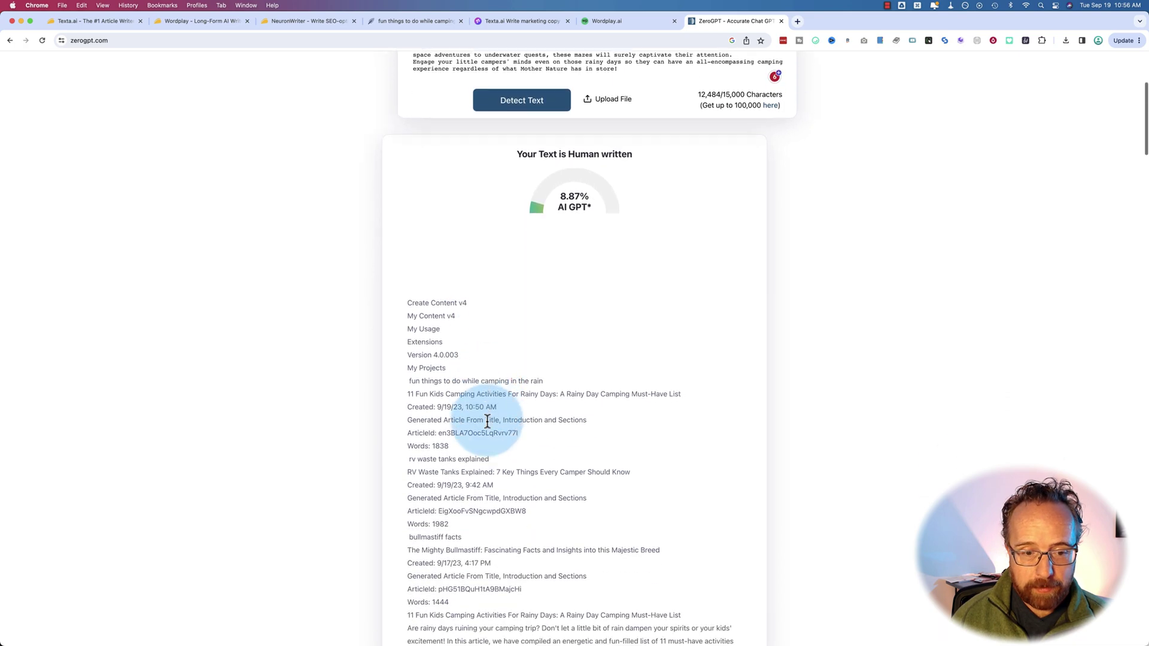
drag(413, 303, 492, 564)
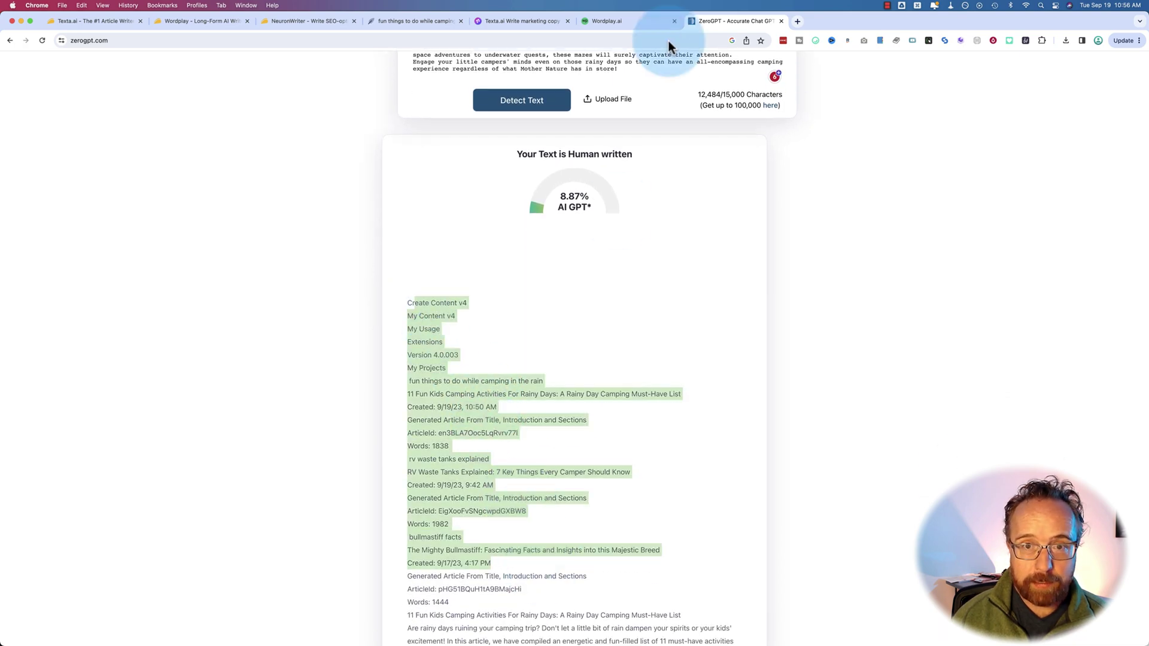
Copy only the article text below the title in Wordplay.ai, replace the ZeroGPT input with it and run AI detection.
click(642, 16)
scroll(373, 231, up, 15)
scroll(336, 178, up, 2)
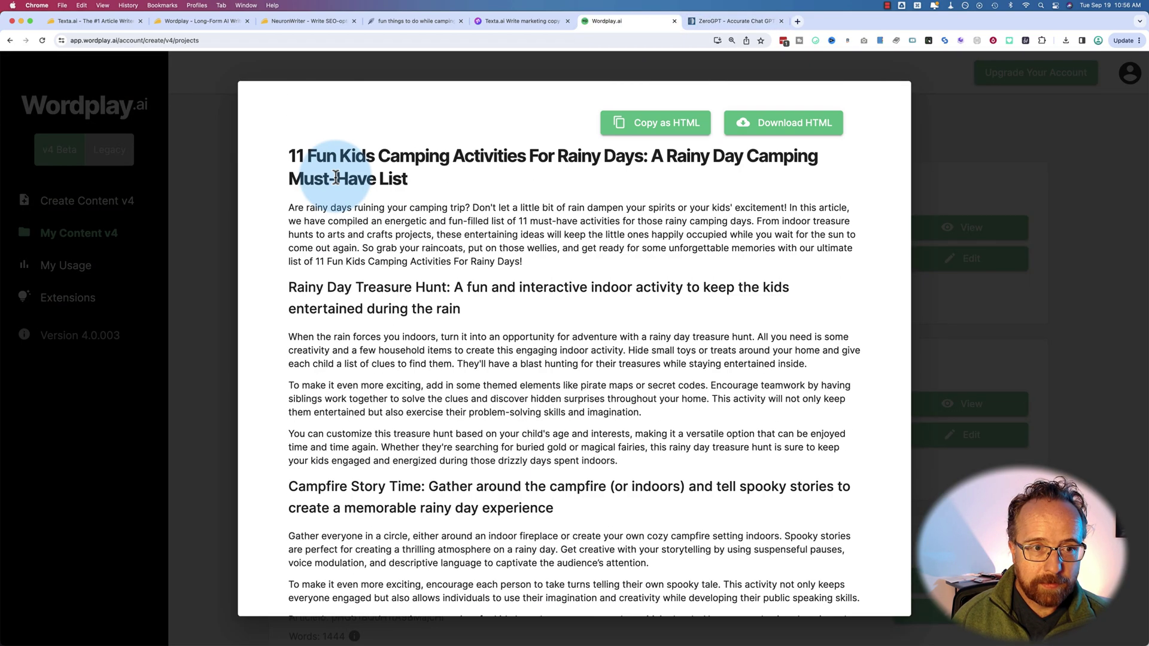
drag(290, 207, 642, 576)
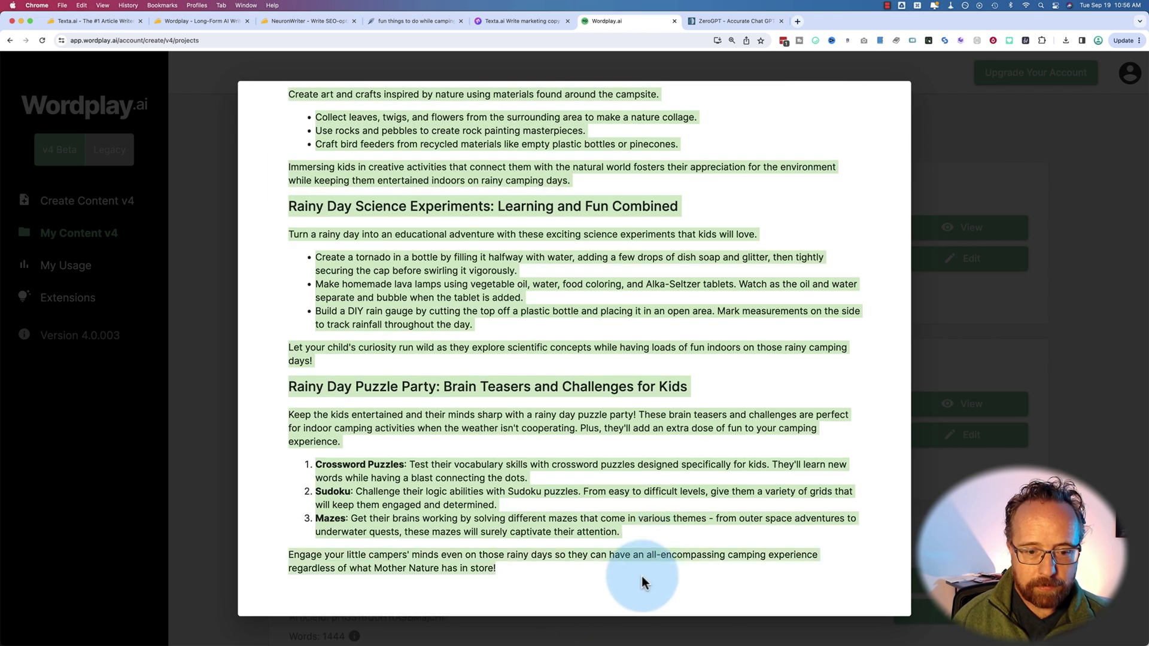
click(702, 24)
scroll(556, 223, up, 4)
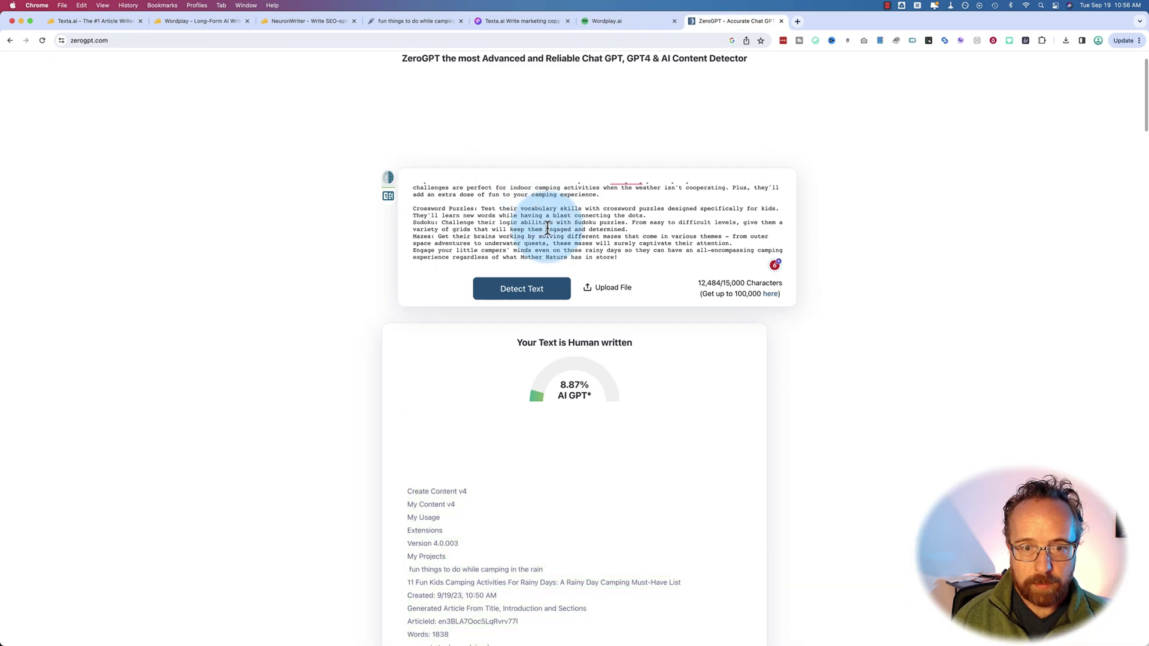
key(super+a)
key(super+v)
click(522, 288)
click(323, 331)
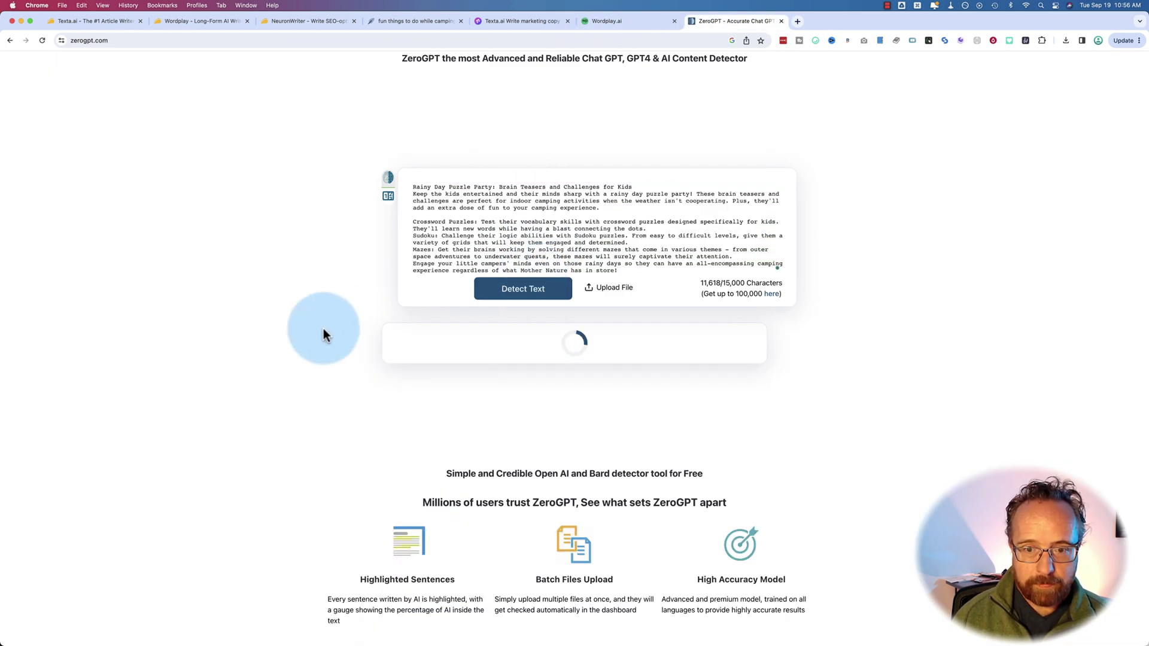
Copy the entire Texta.ai article text below its title, replace the ZeroGPT input with it and run AI detection.
click(520, 20)
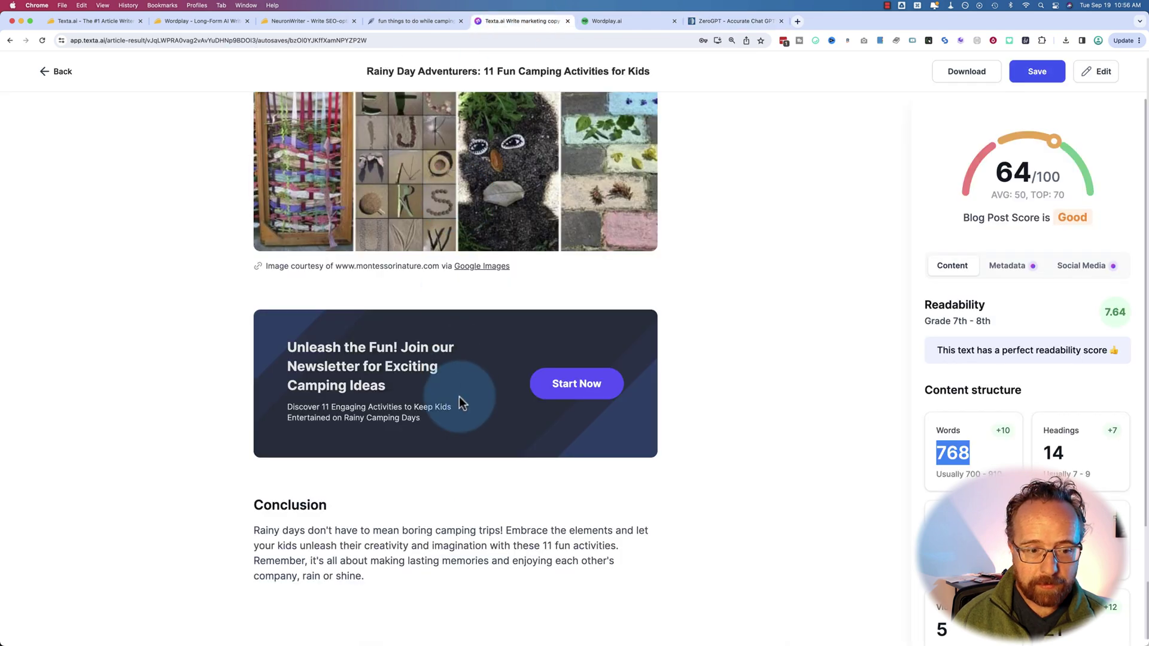
drag(370, 579, 303, 531)
scroll(325, 541, up, 15)
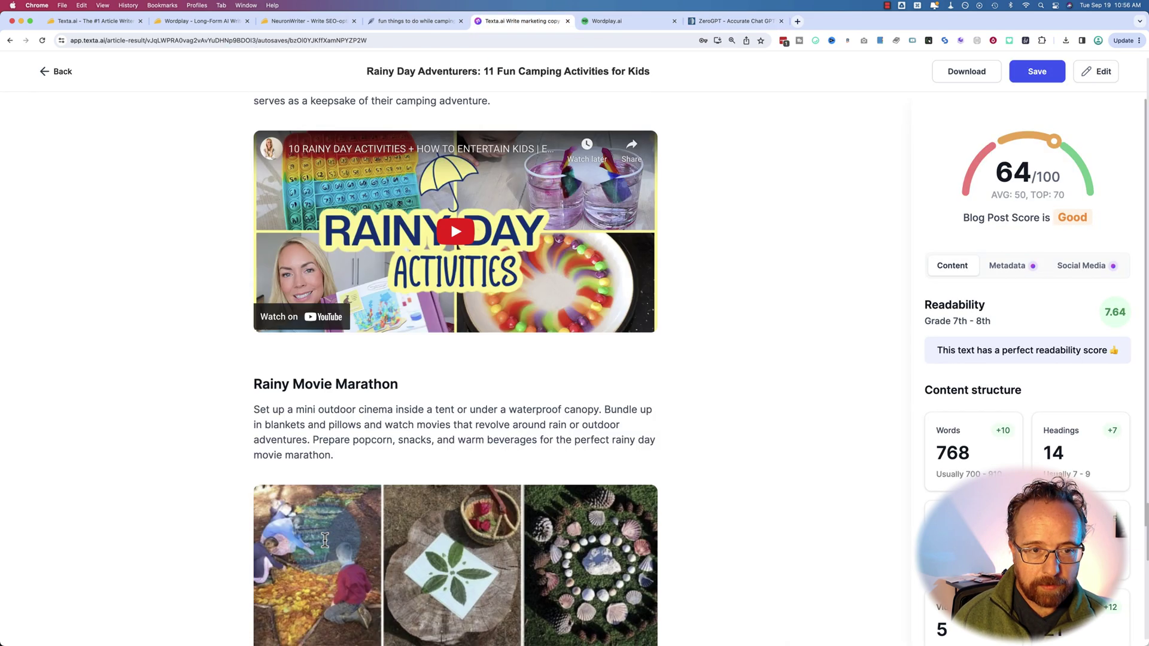
scroll(324, 540, up, 15)
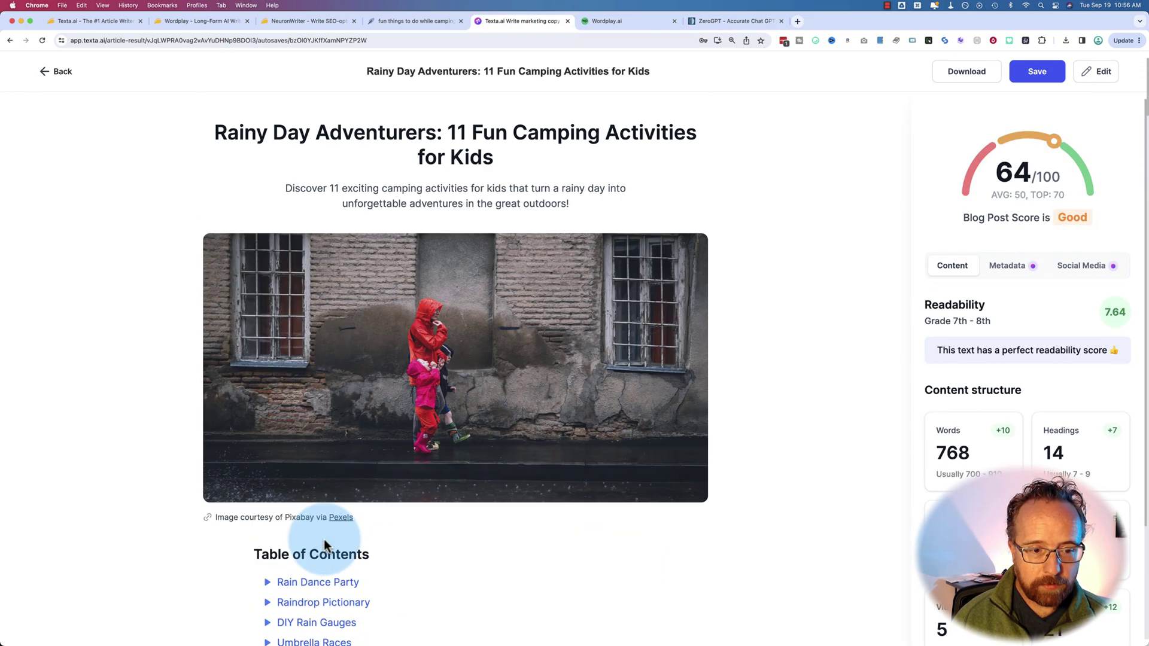
scroll(325, 540, down, 6)
click(715, 25)
click(607, 216)
key(super+a)
key(super+v)
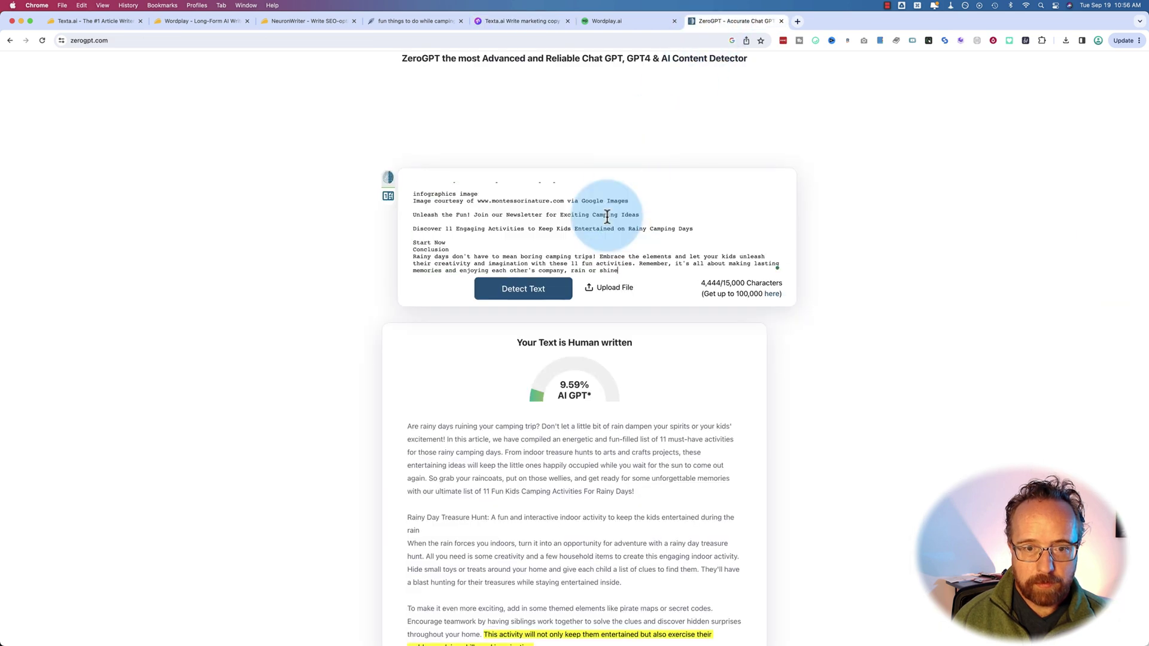
click(516, 292)
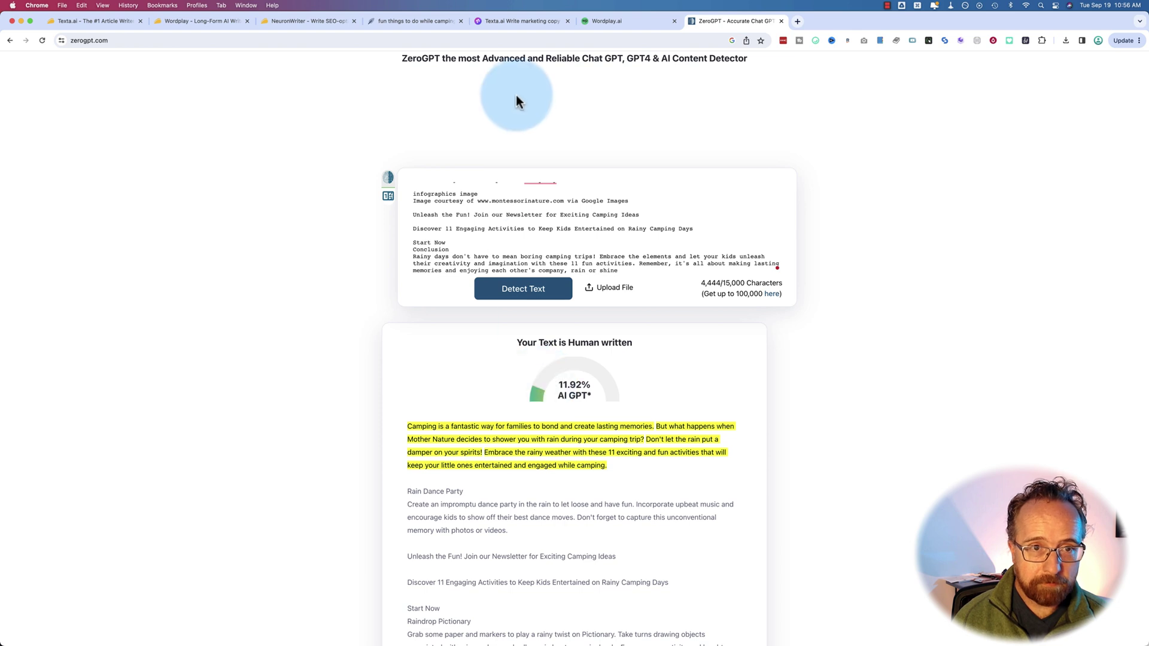
Review the Wordplay article's NeuronWriter content score against the competitors, along with its heading terms and opening sections.
click(437, 21)
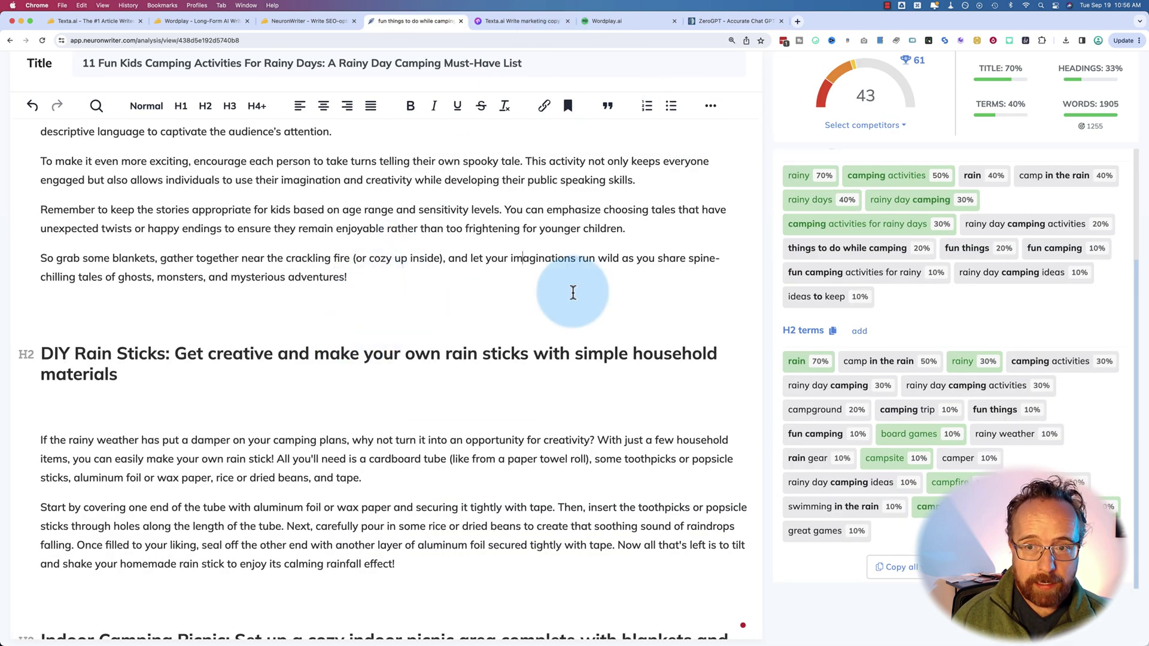
scroll(841, 294, up, 3)
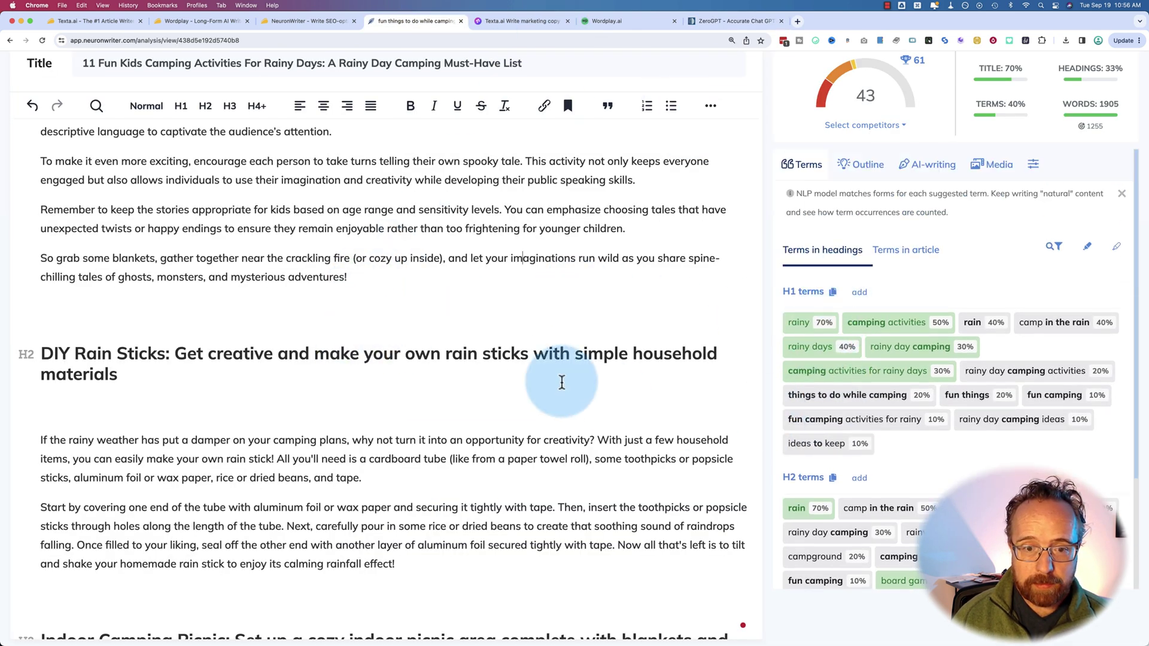
scroll(690, 207, up, 2)
scroll(690, 206, up, 2)
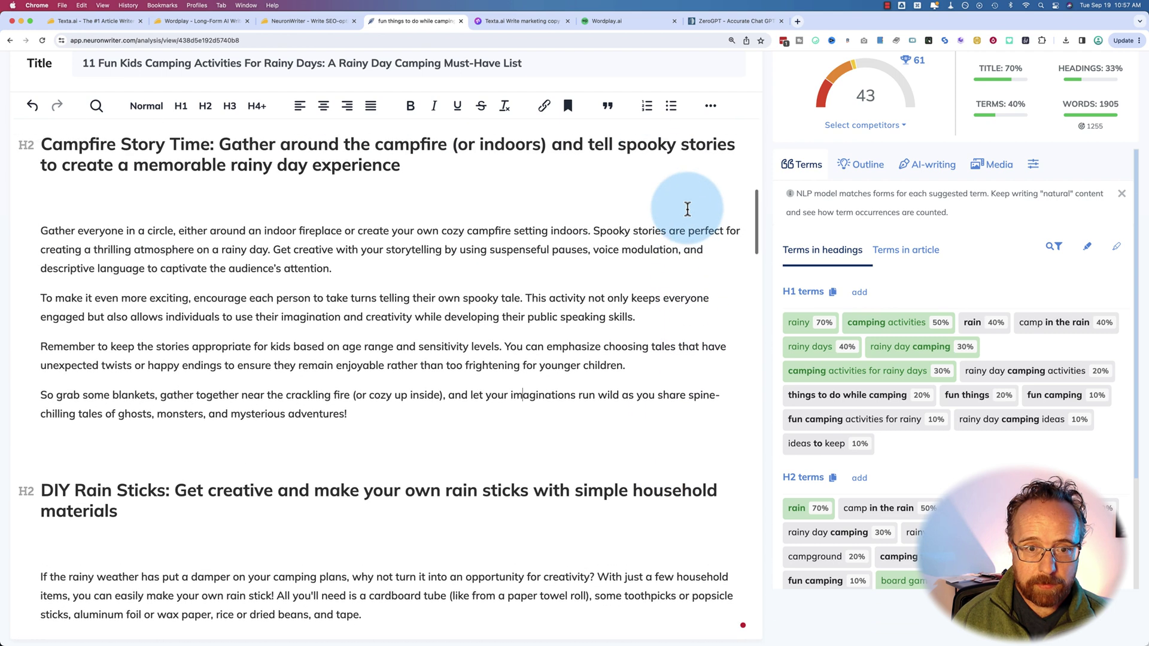
mouse_move(877, 60)
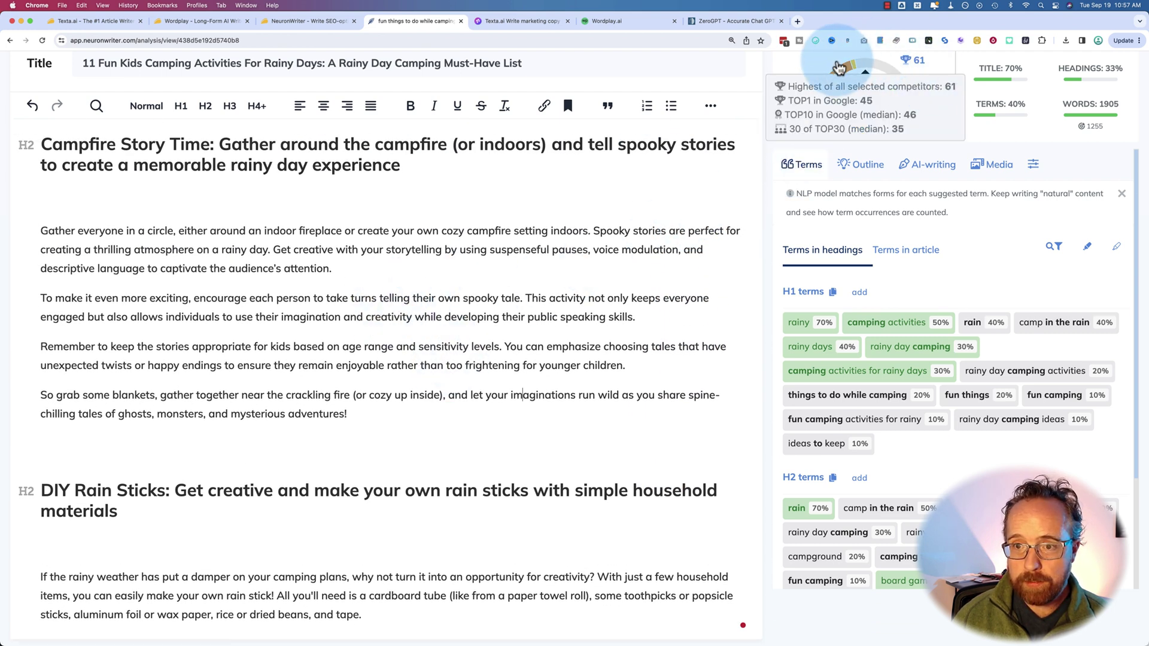
scroll(498, 387, up, 10)
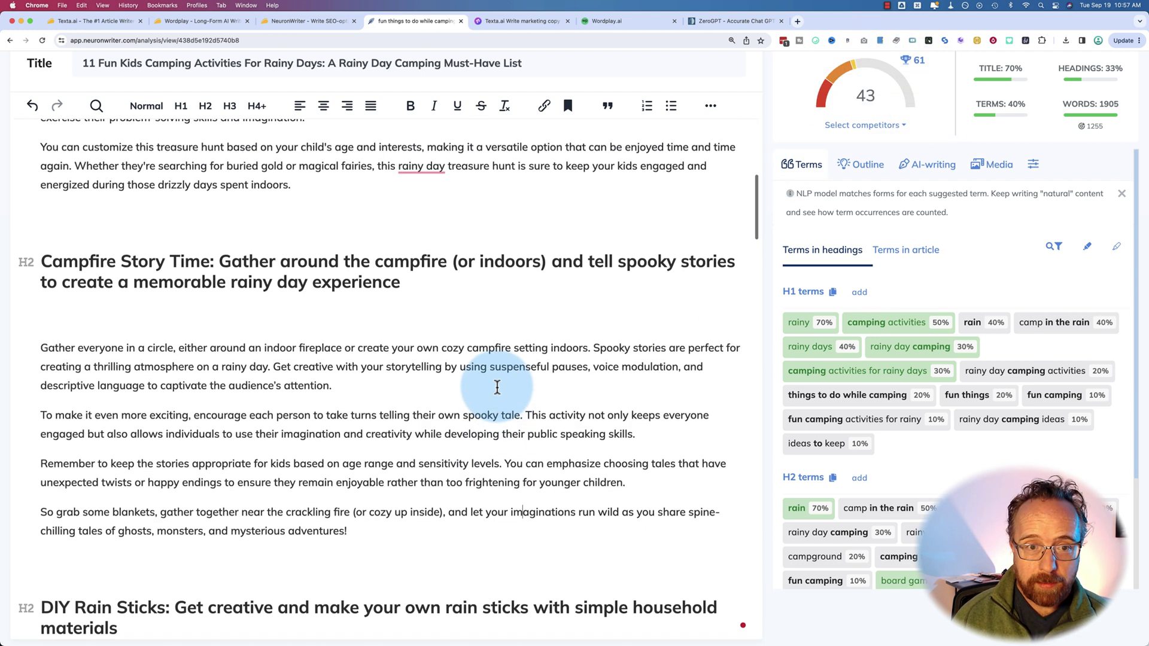
scroll(498, 388, up, 4)
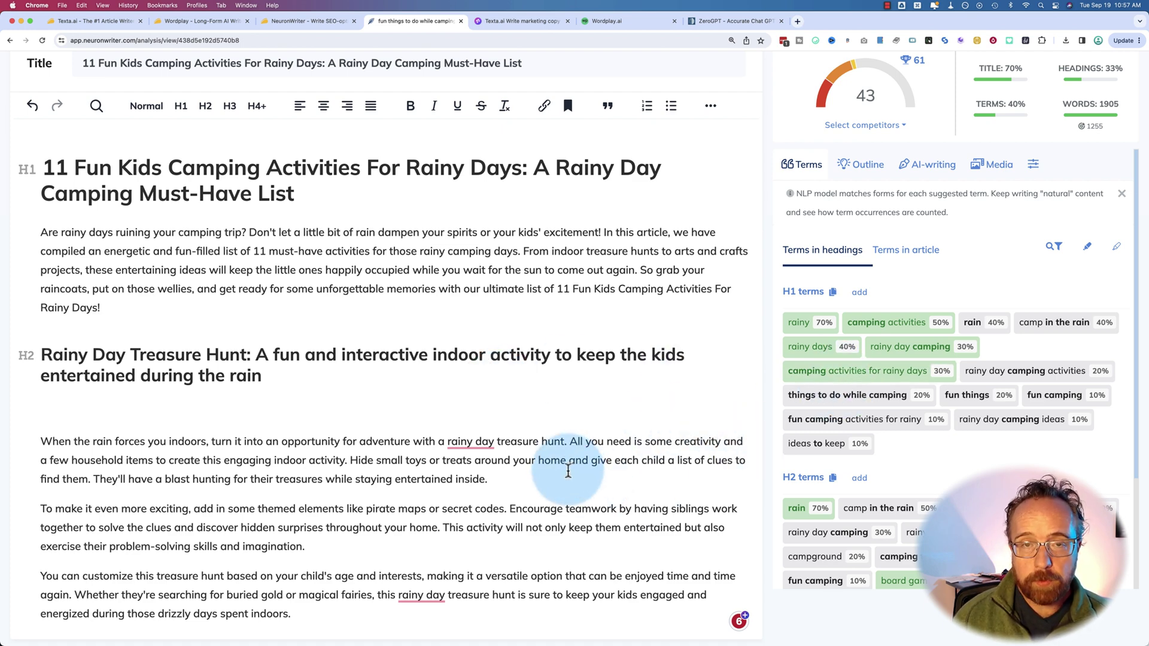
Change the Campfire Story Time heading's ending to "rainy day camping experience" and use "camp in the rain" in the Campsite Olympics intro.
click(329, 375)
scroll(329, 375, down, 20)
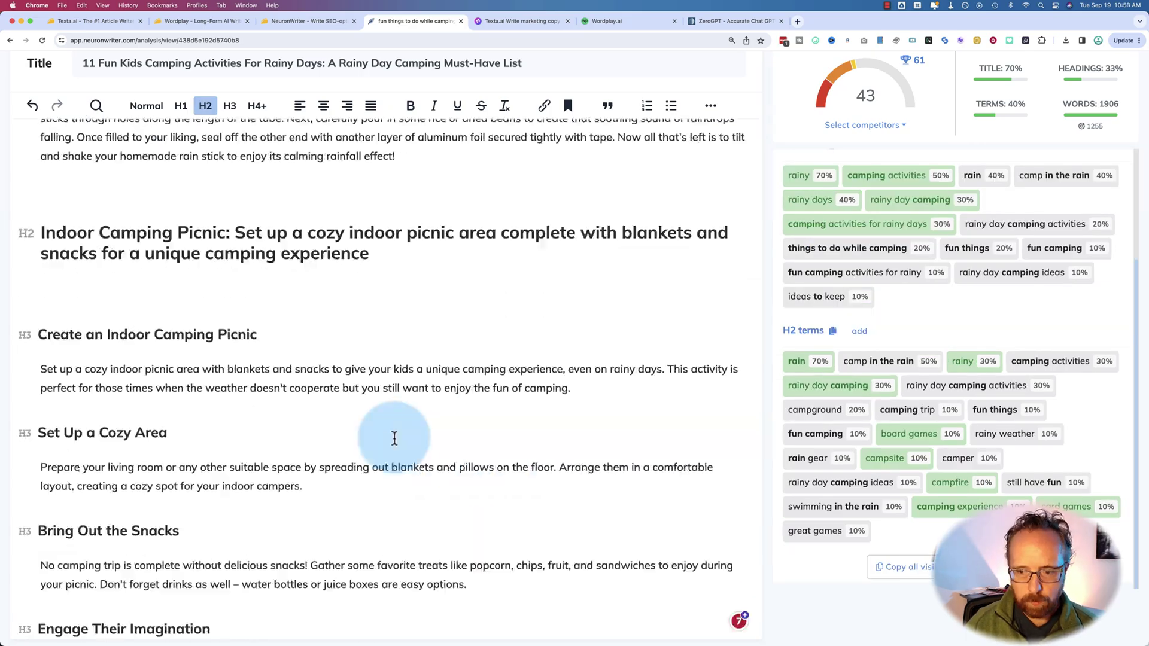
scroll(340, 391, down, 5)
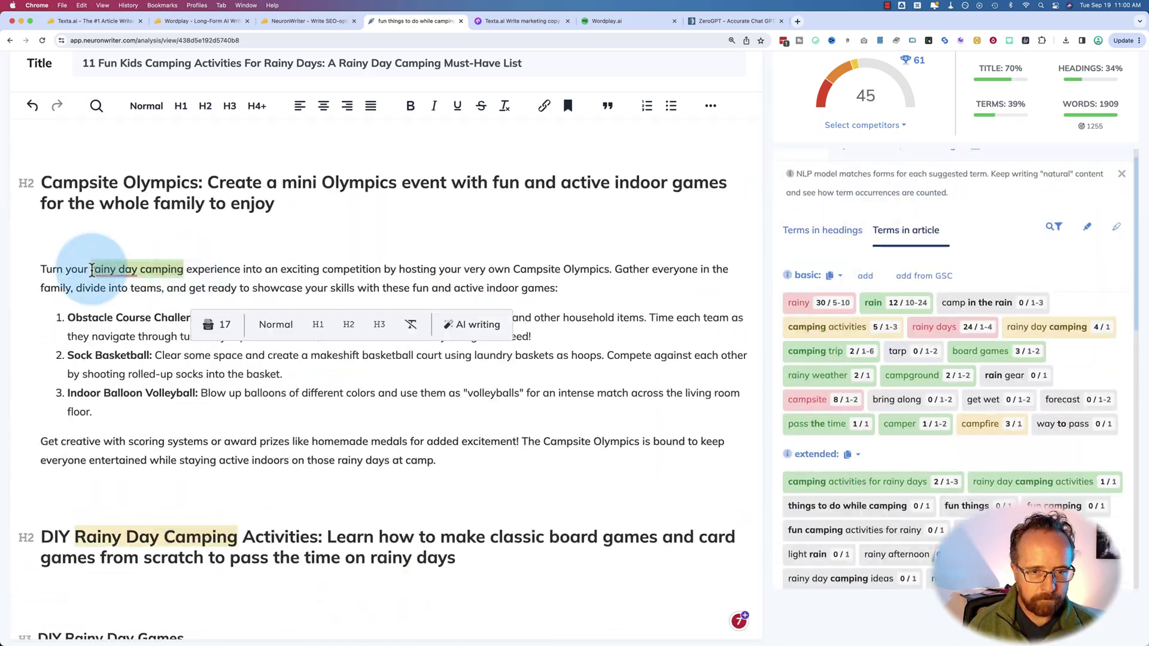
scroll(474, 316, up, 15)
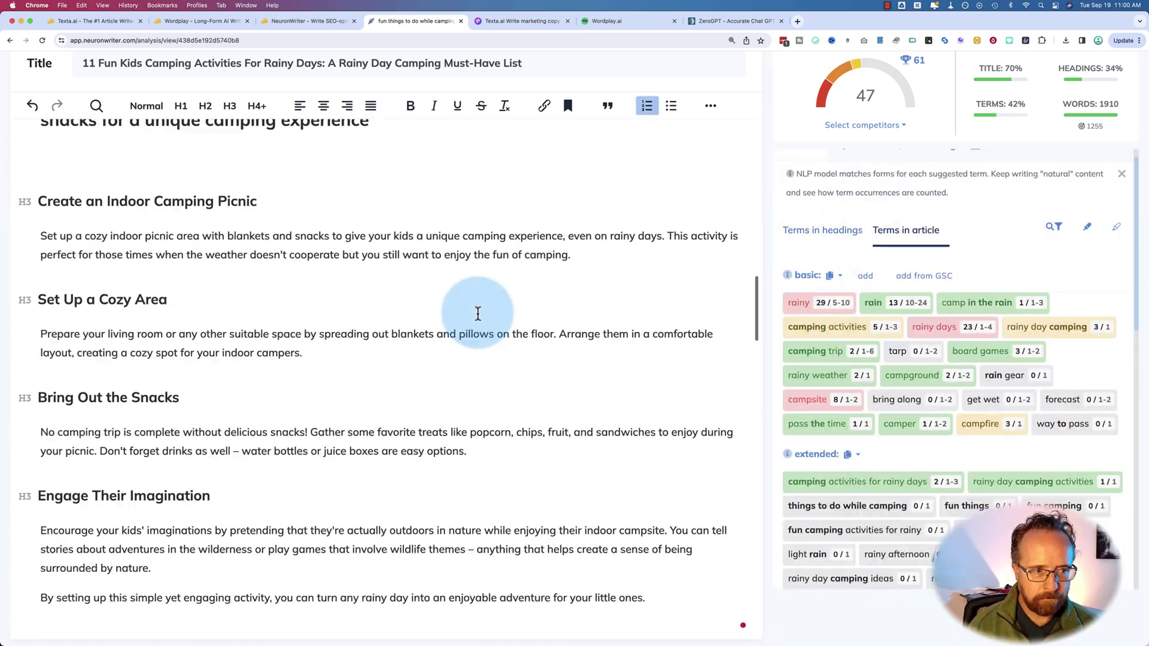
Add a tarp-over-the-campfire sentence to the Campfire Story Time section and start the treasure hunt text with "The first of the fun camping activities".
click(83, 300)
key(Return)
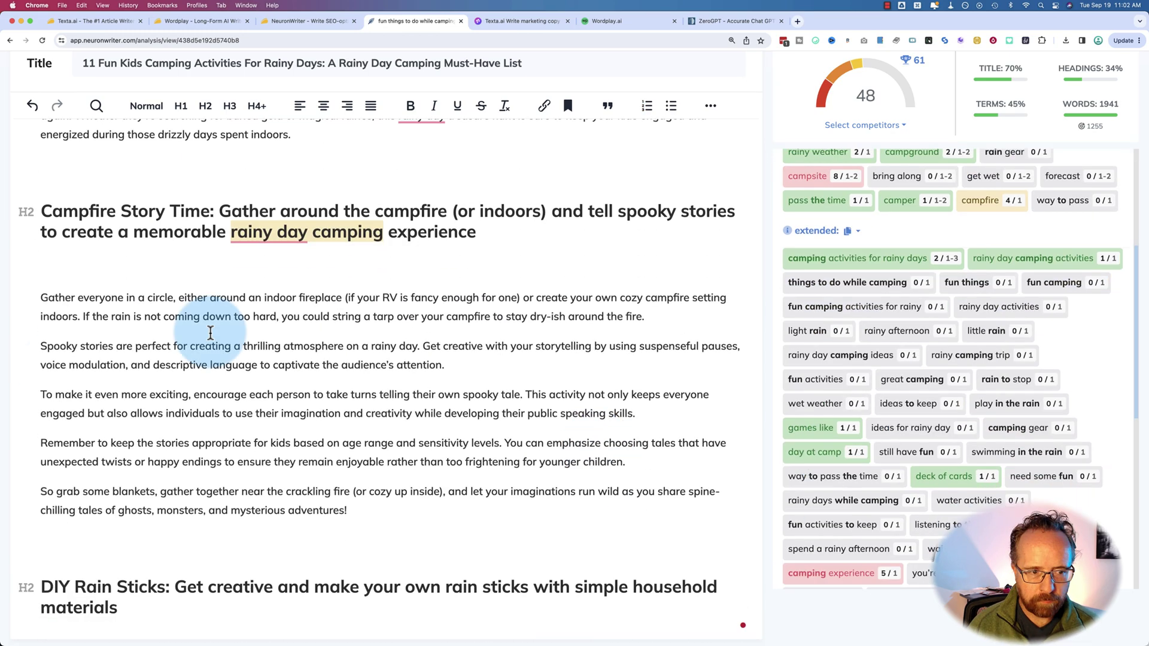
scroll(115, 317, down, 10)
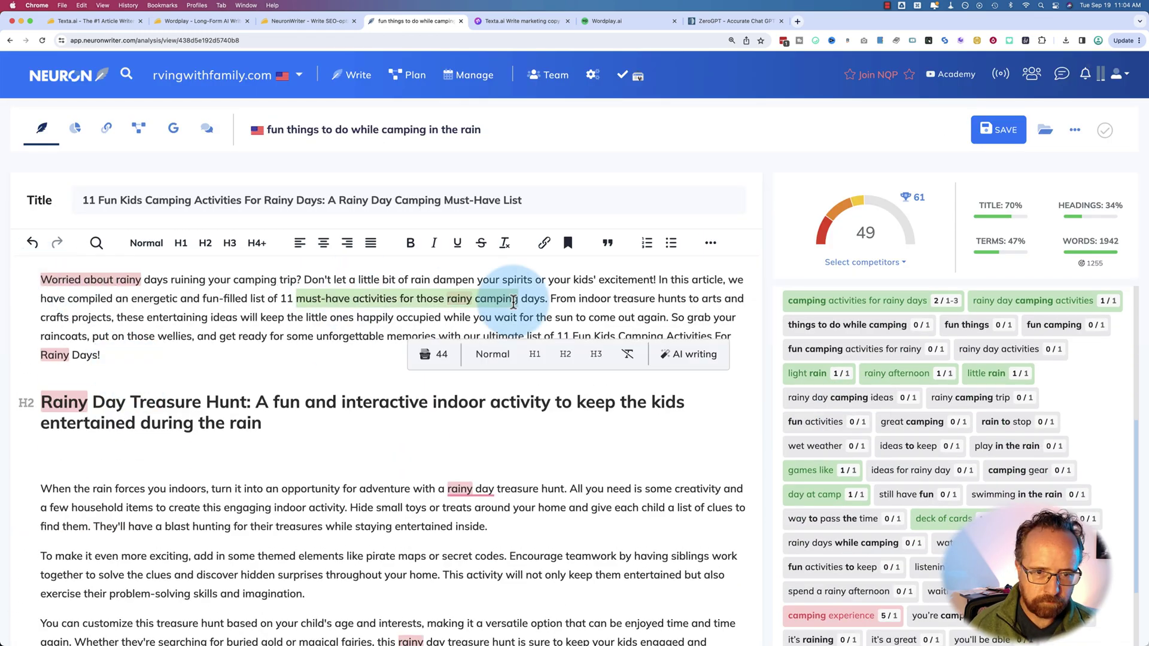
scroll(514, 304, down, 3)
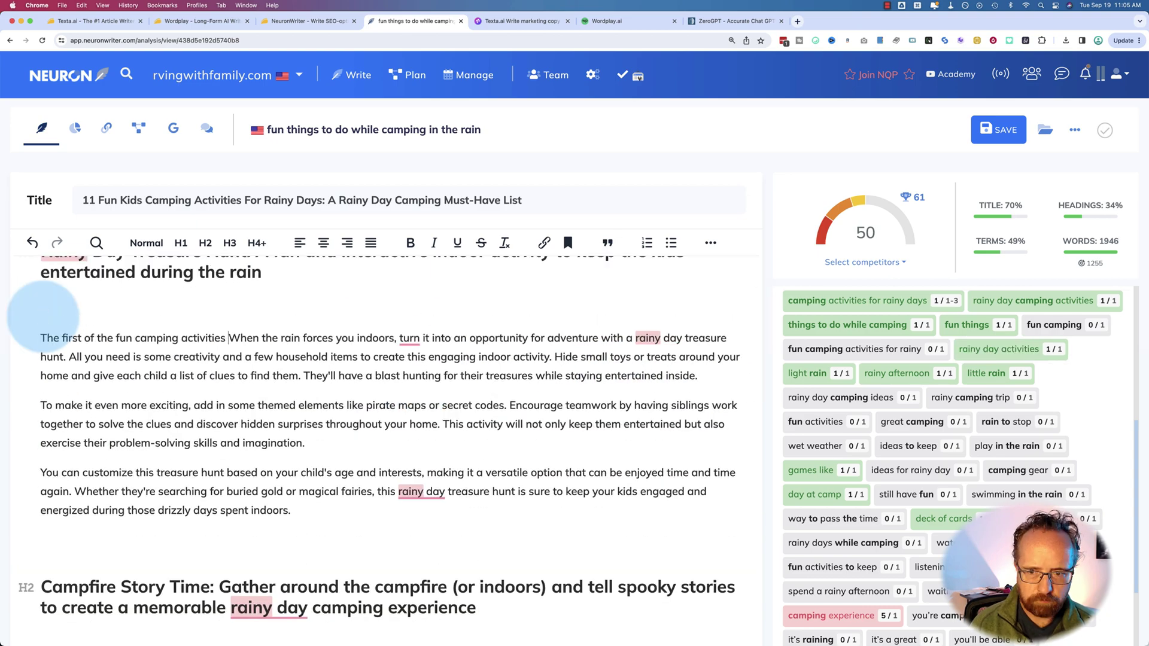
Add the closing section "Bonus Camp In The Rain Activity: Swimming In The Rain" with a paragraph about cold, adventurous kids and water activities.
scroll(810, 509, down, 1)
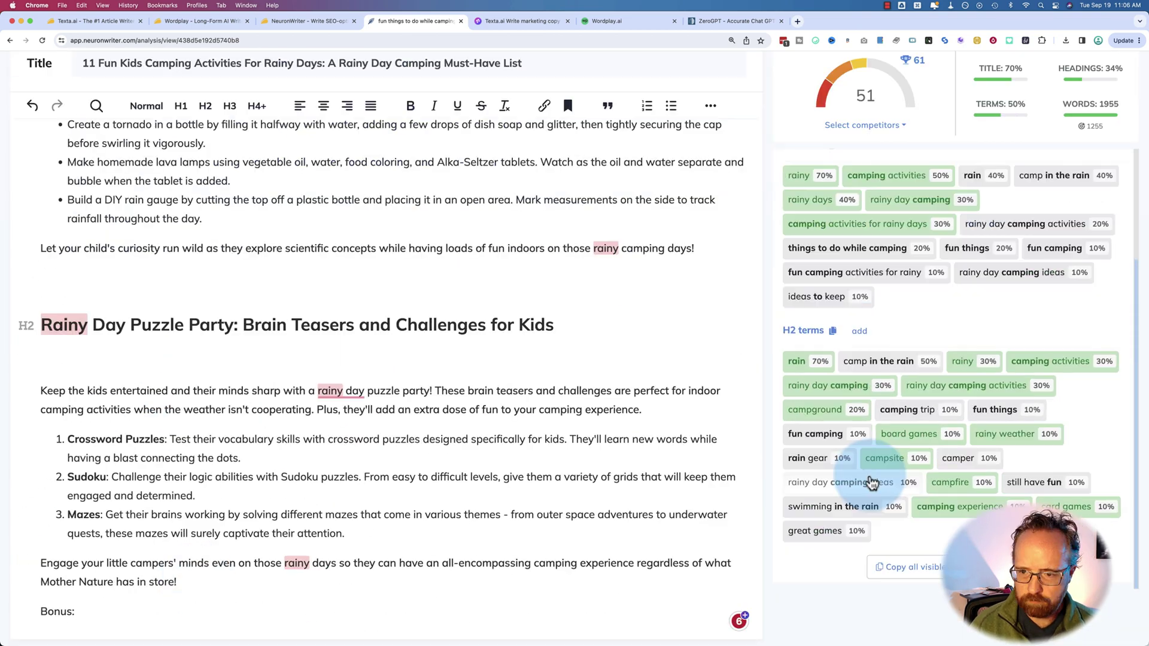
scroll(839, 348, up, 2)
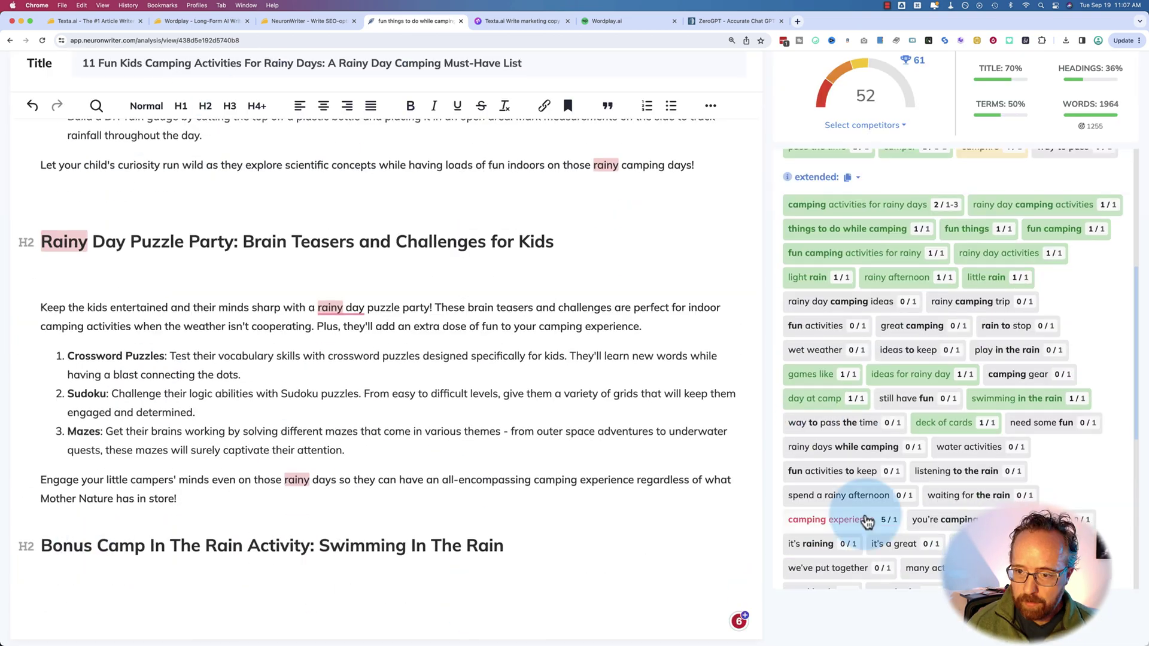
text(This one depends on how cold it is and how adventu)
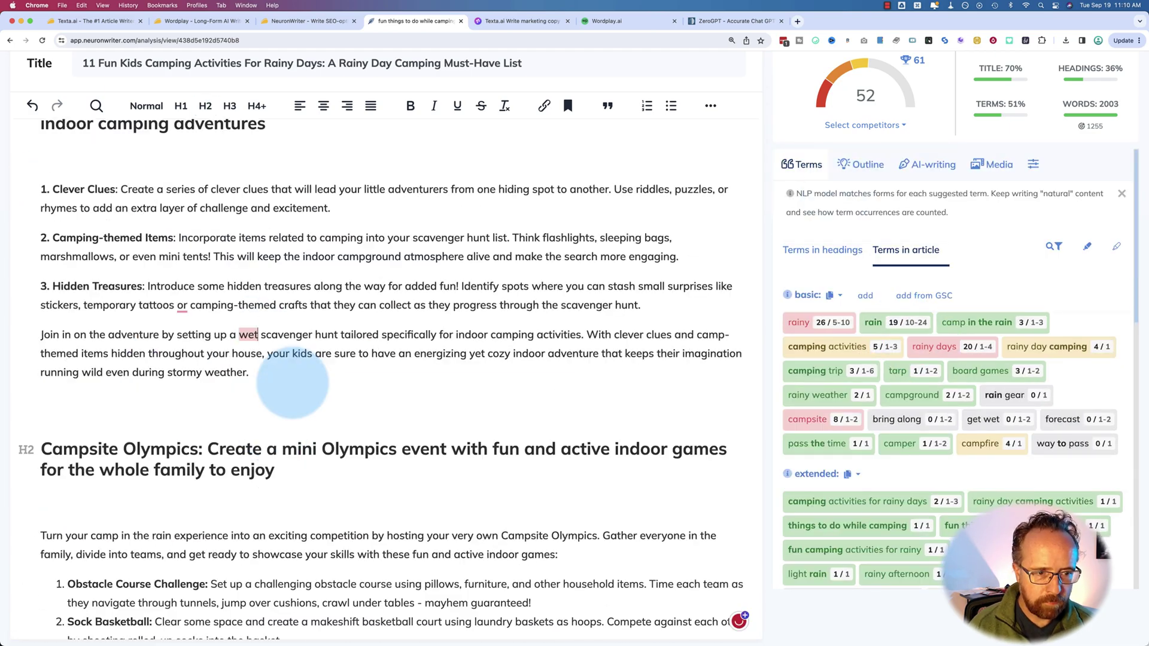
Reduce the overused term "rainy" across the article, using "wet scavenger hunt" and plain "treasure hunt" instead.
scroll(653, 293, up, 2)
scroll(419, 335, down, 15)
scroll(323, 335, up, 10)
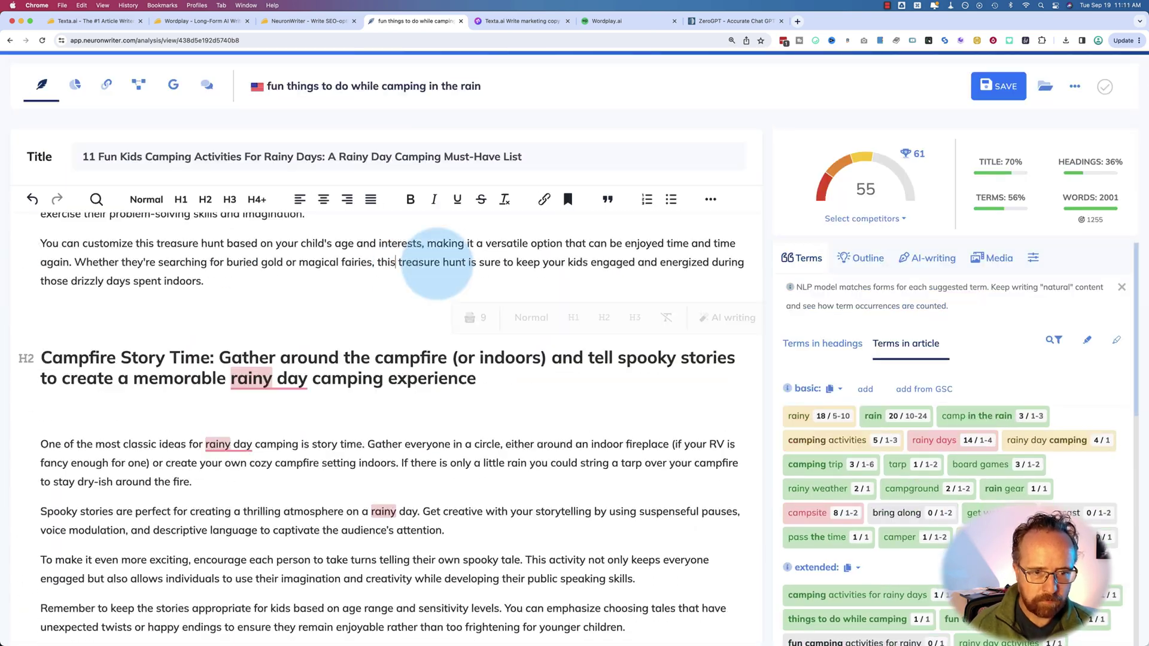
scroll(407, 359, down, 4)
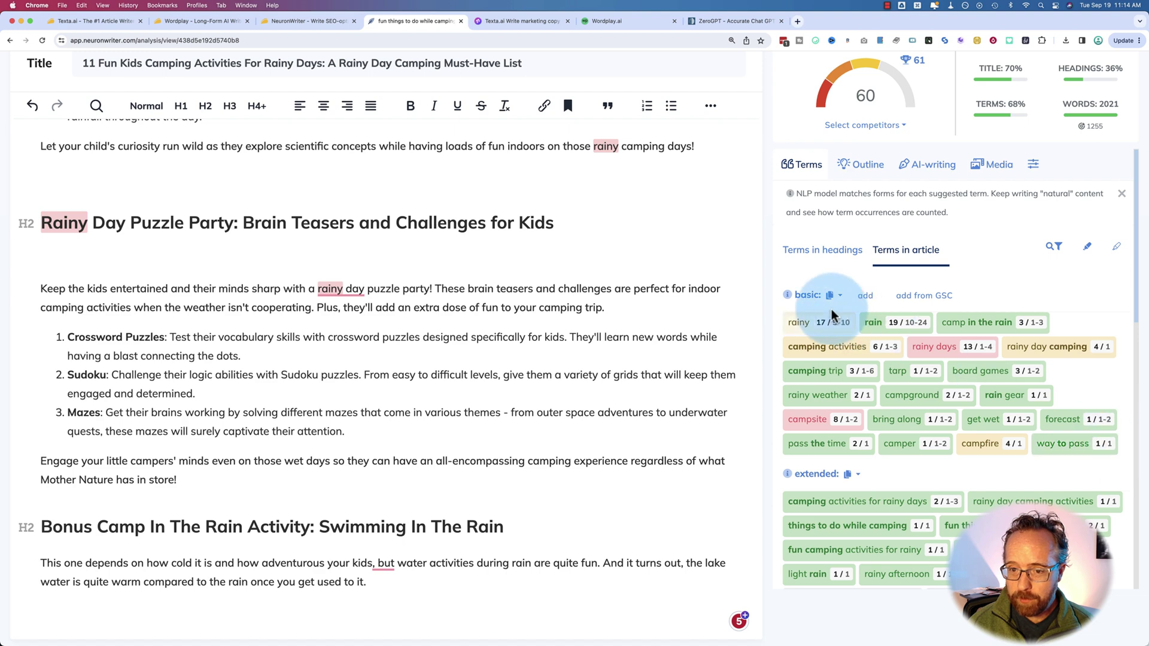
Review the usage of the basic and extended article terms in the edited Wordplay article.
scroll(858, 450, down, 10)
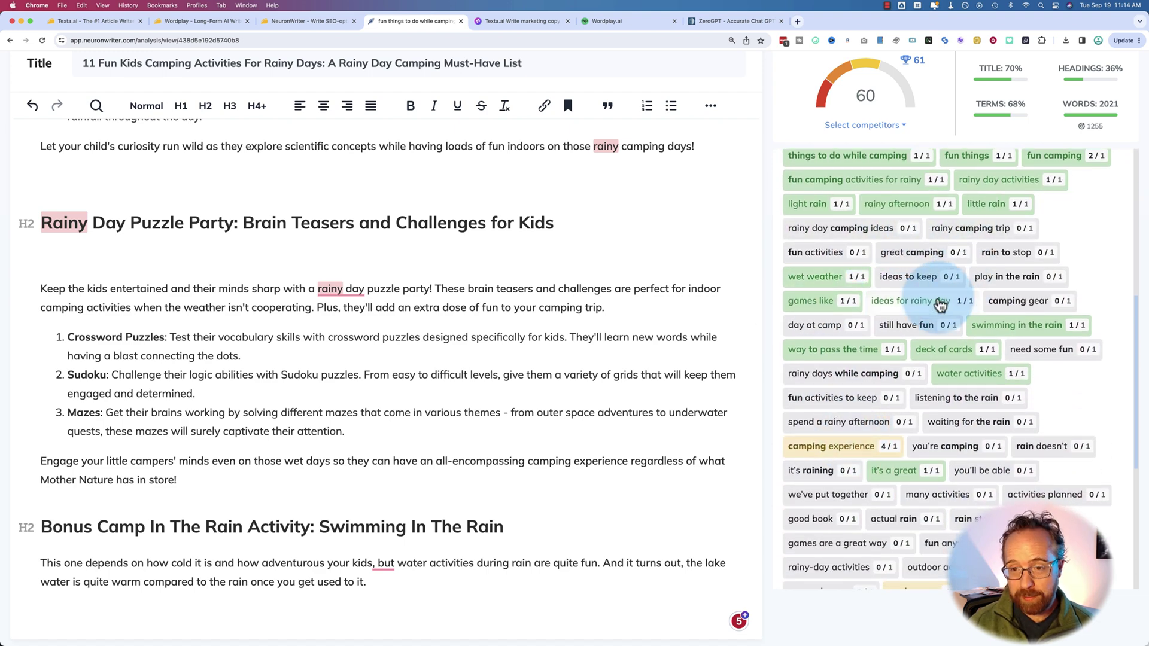
scroll(870, 333, up, 10)
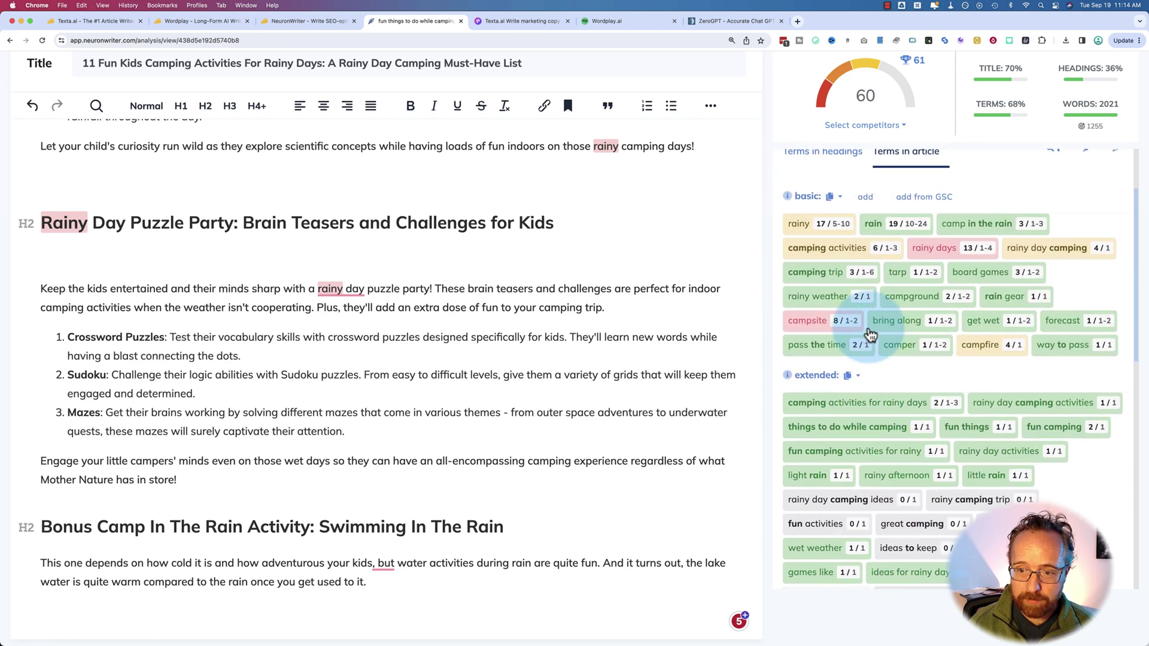
scroll(870, 333, up, 1)
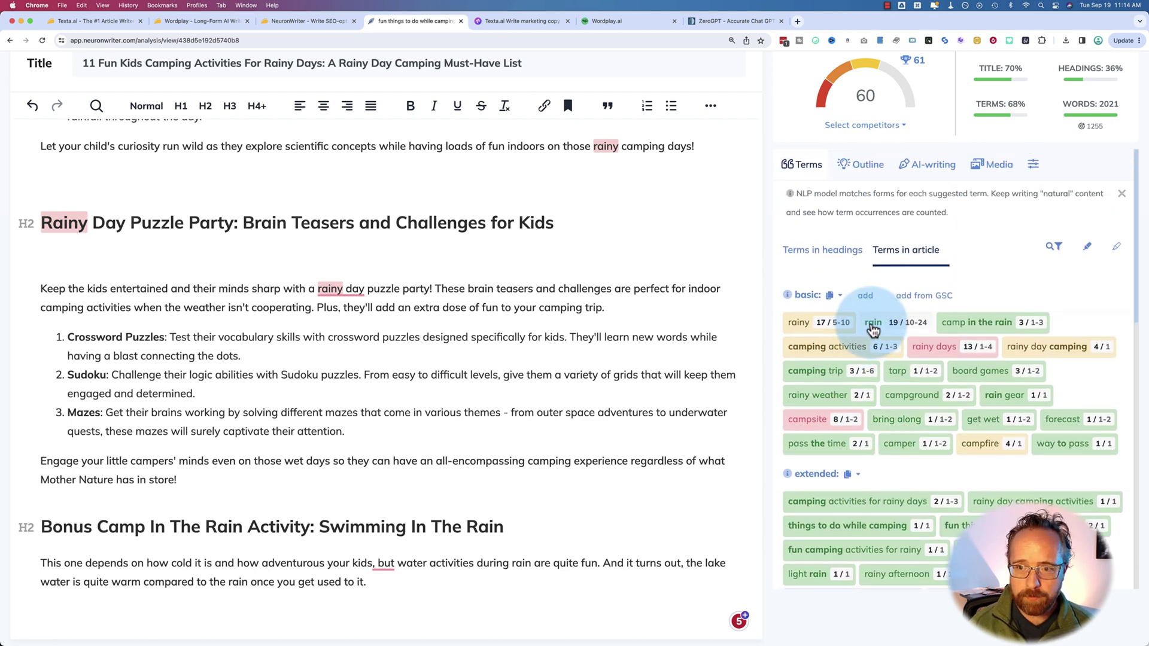
scroll(912, 211, up, 1)
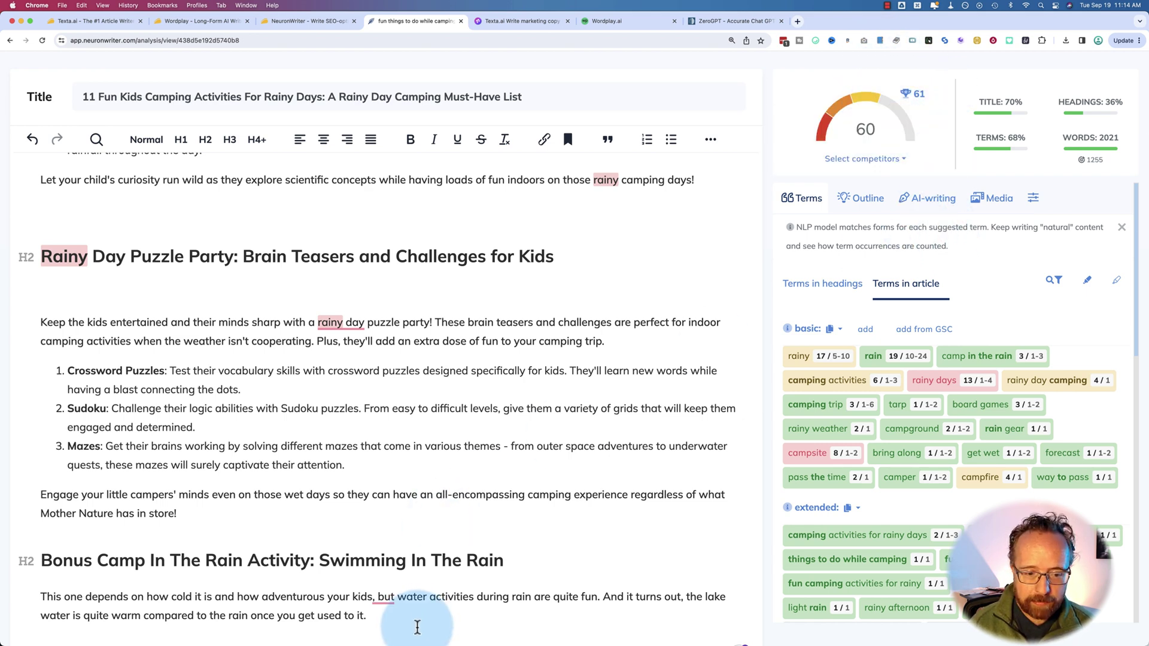
scroll(417, 623, down, 1)
Open the "FAQ with unused terms" AI-writing template for the article.
click(949, 202)
scroll(910, 323, down, 4)
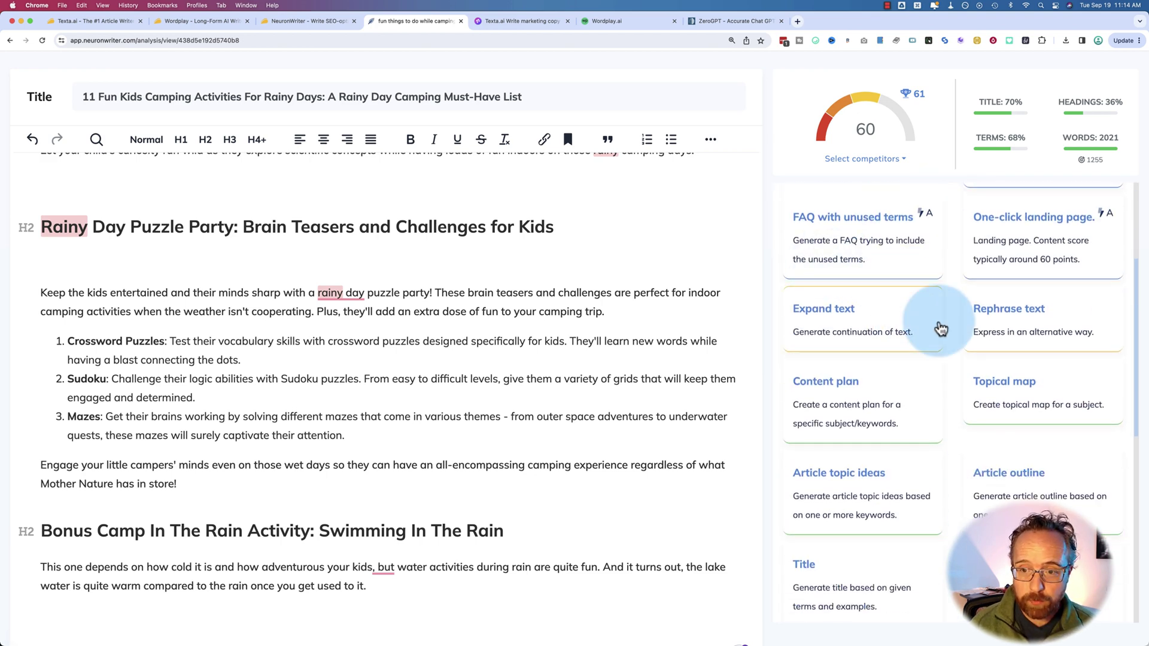
scroll(936, 326, up, 1)
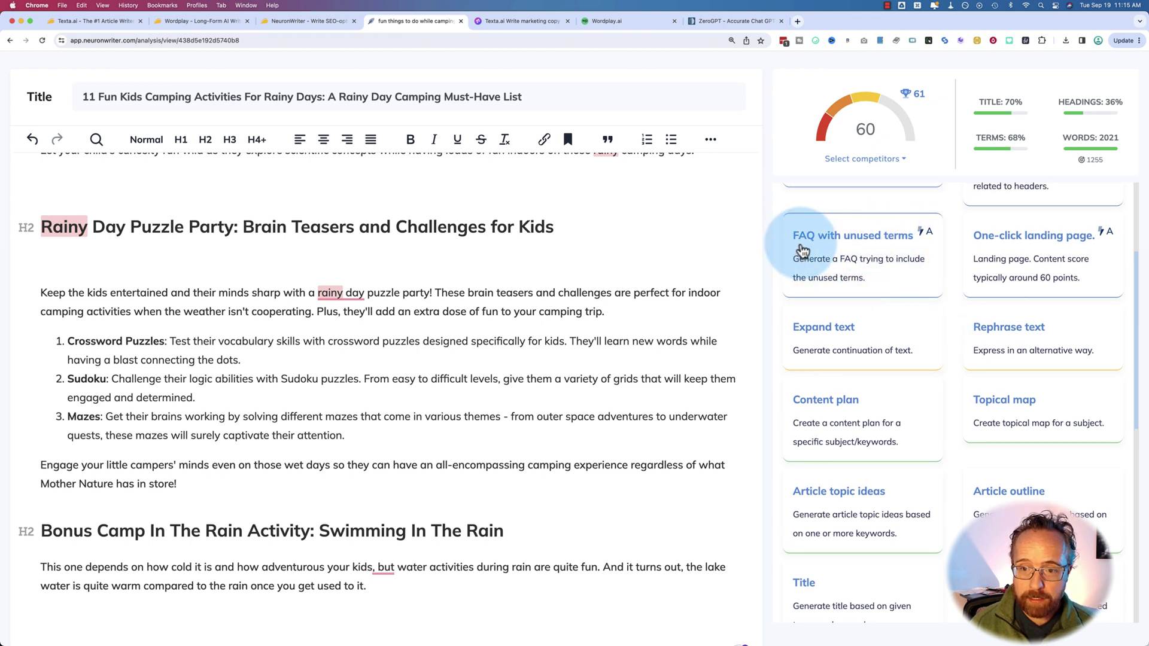
click(871, 267)
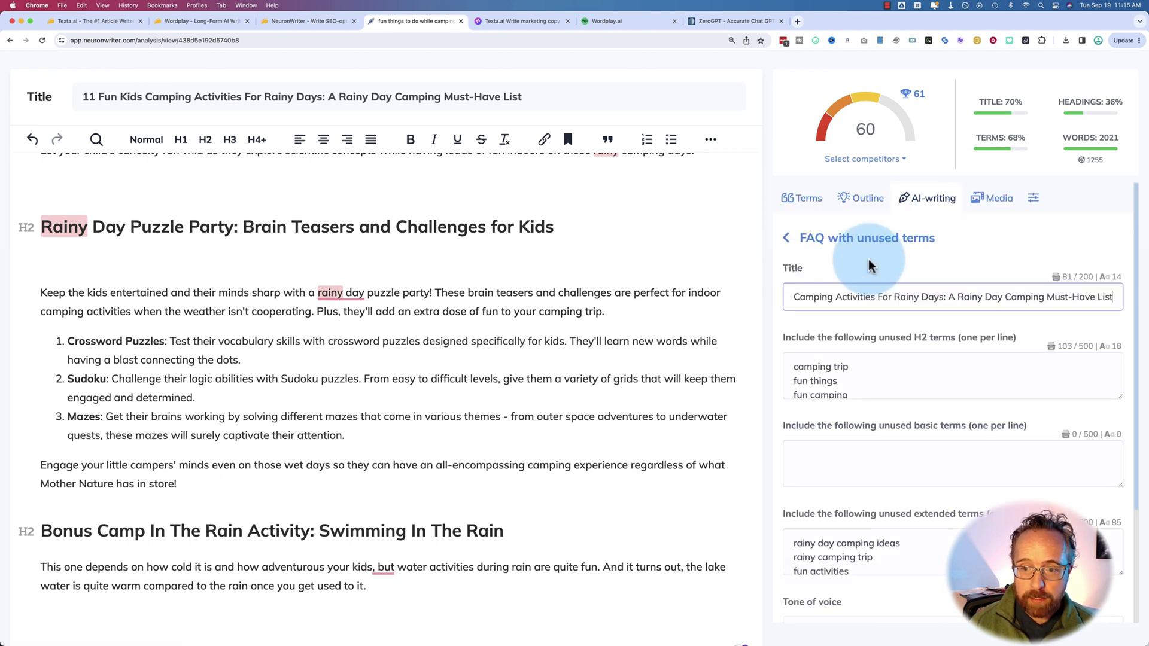
Review the prefilled title and the unused H2, basic and extended terms in the FAQ template.
triple_click(958, 298)
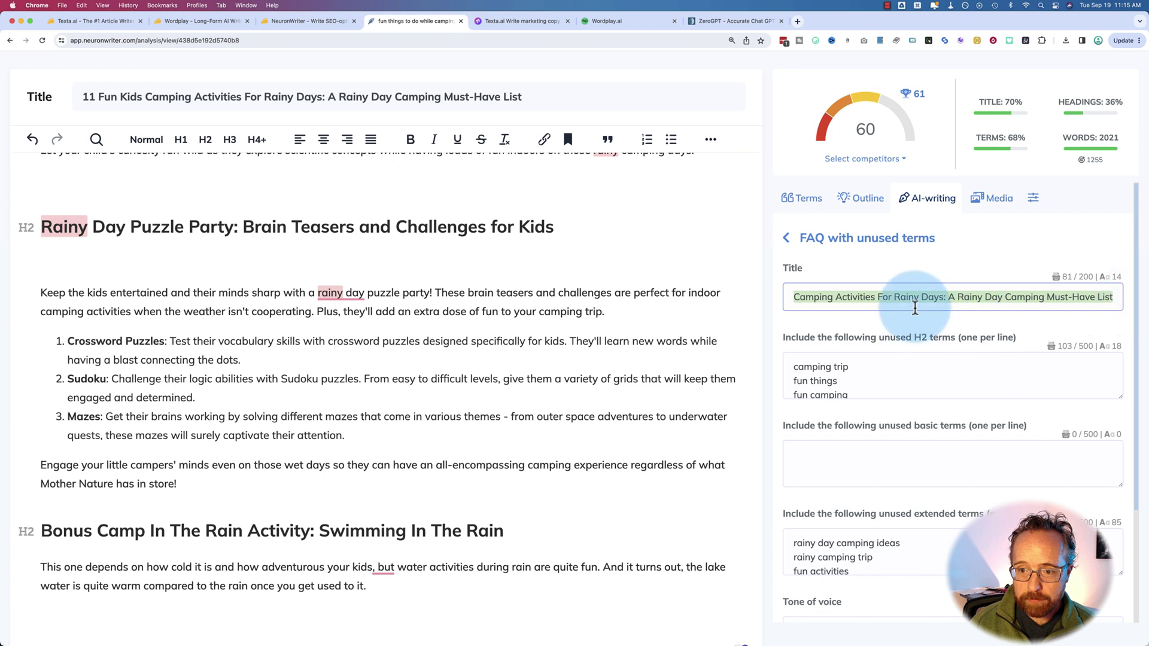
scroll(864, 302, down, 2)
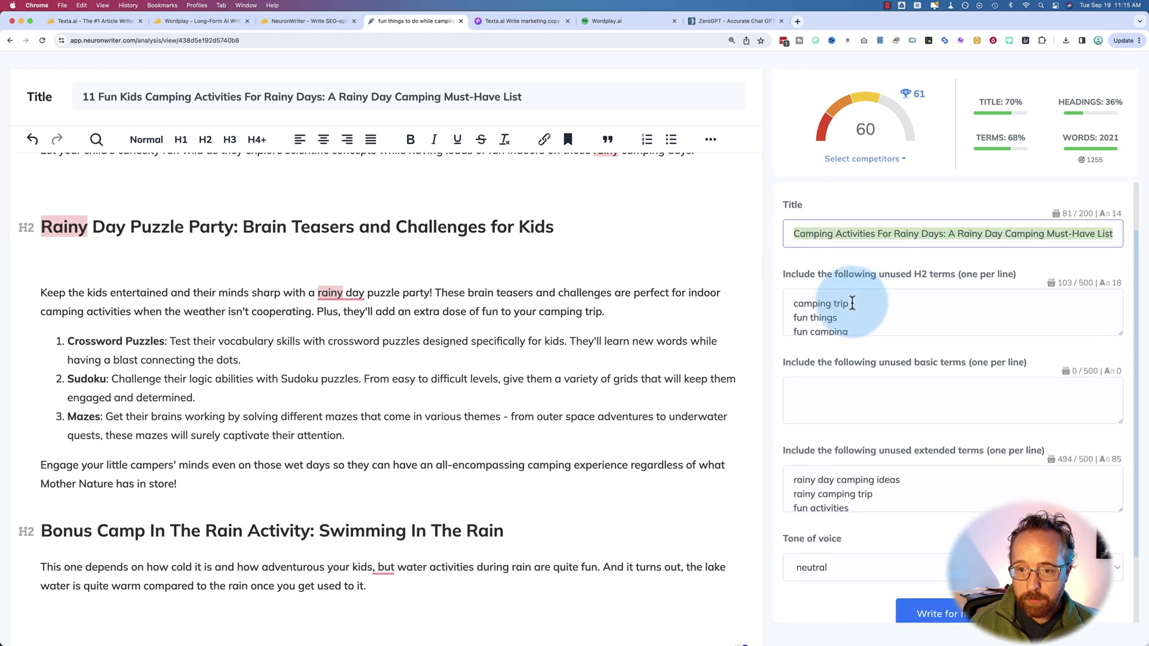
drag(877, 274, 980, 275)
scroll(873, 295, down, 2)
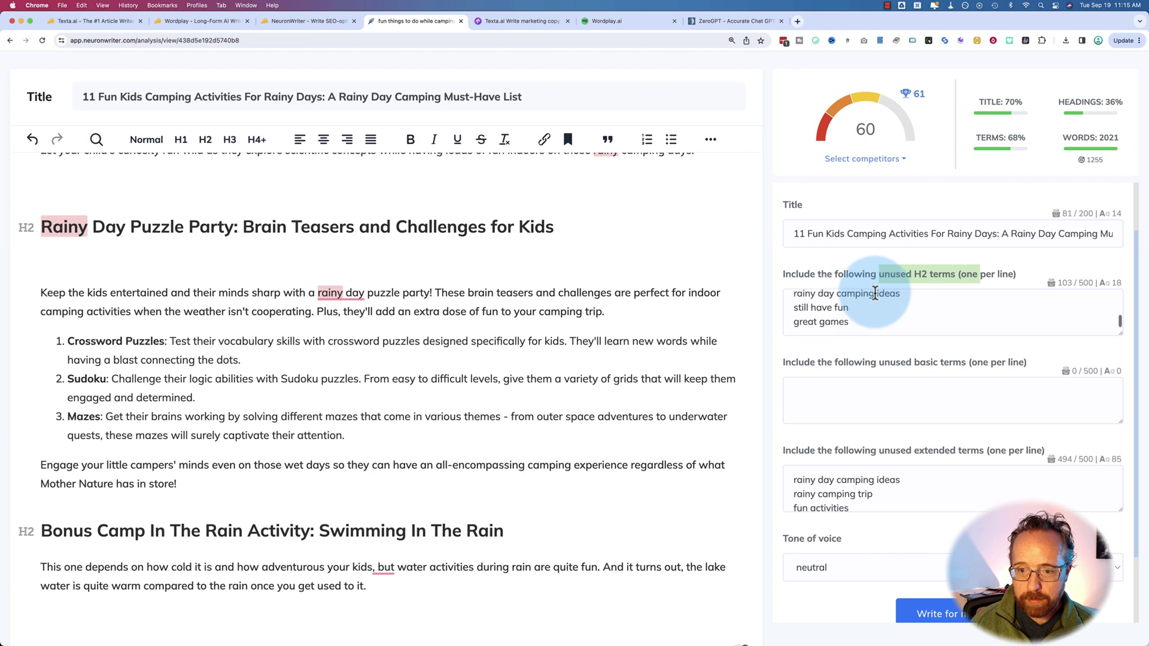
scroll(850, 294, up, 2)
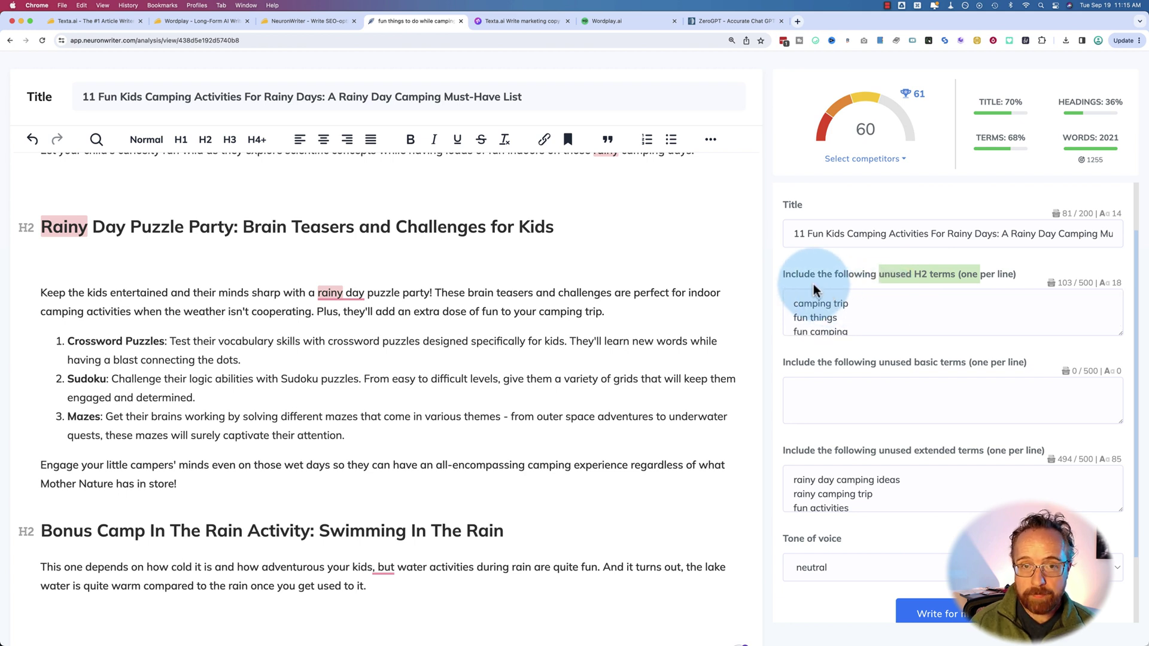
scroll(805, 347, down, 2)
click(815, 303)
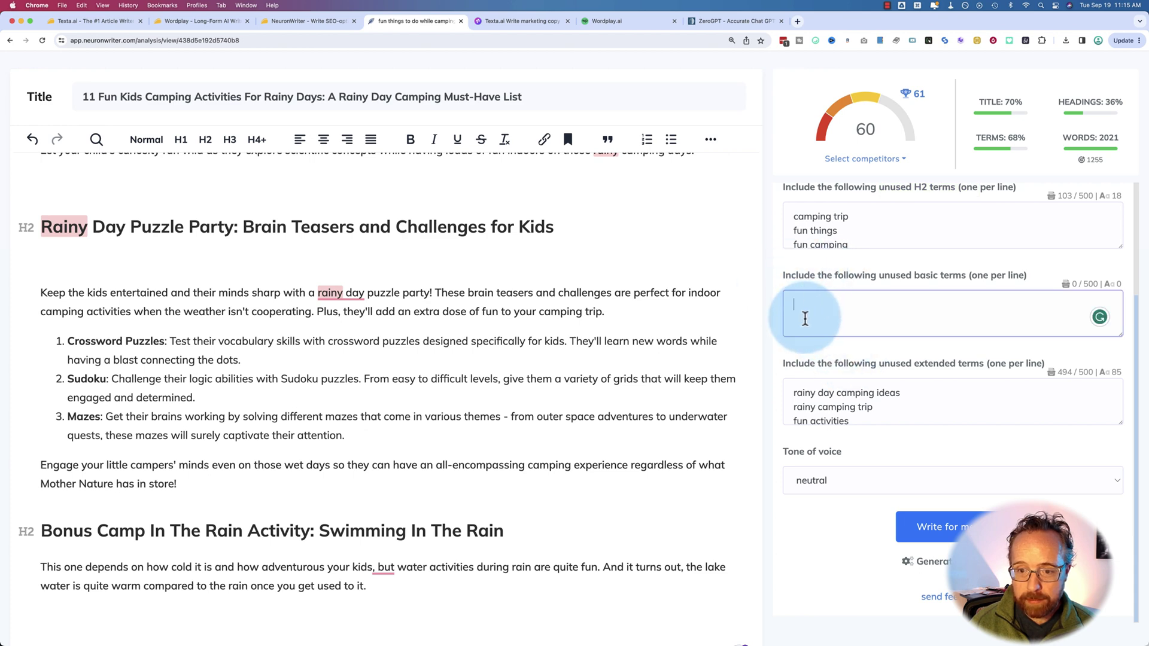
scroll(775, 347, down, 1)
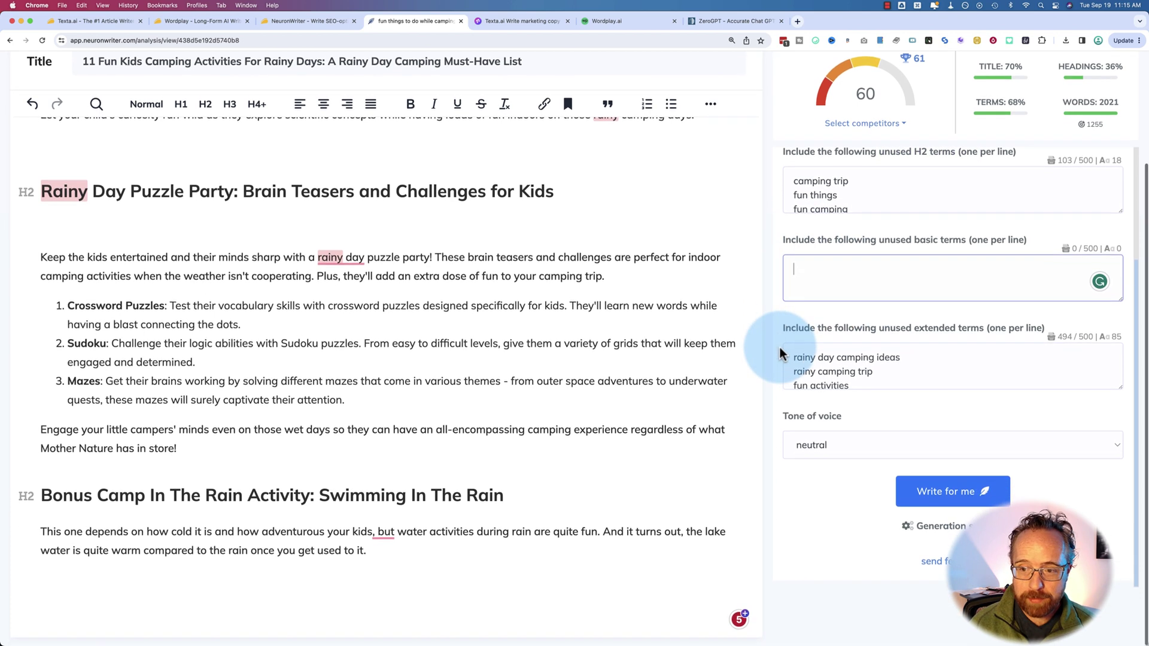
drag(798, 360, 904, 382)
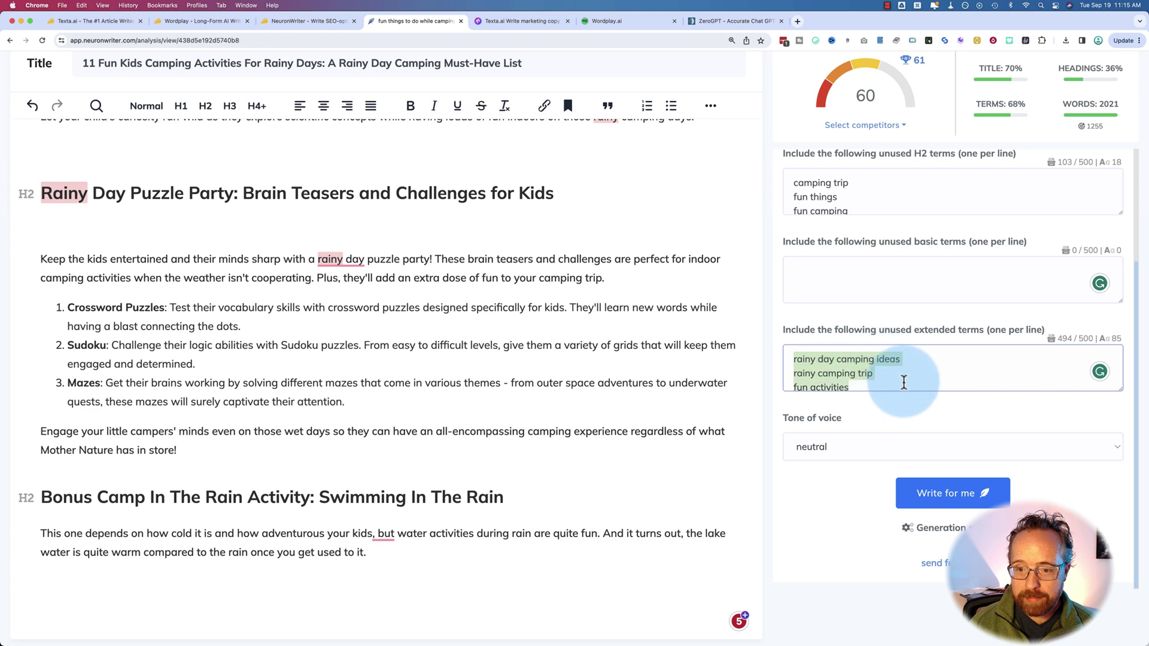
Generate the FAQ in an informal tone, with medium creativity and the ChatGPT (gpt-3.5-turbo) model.
click(884, 450)
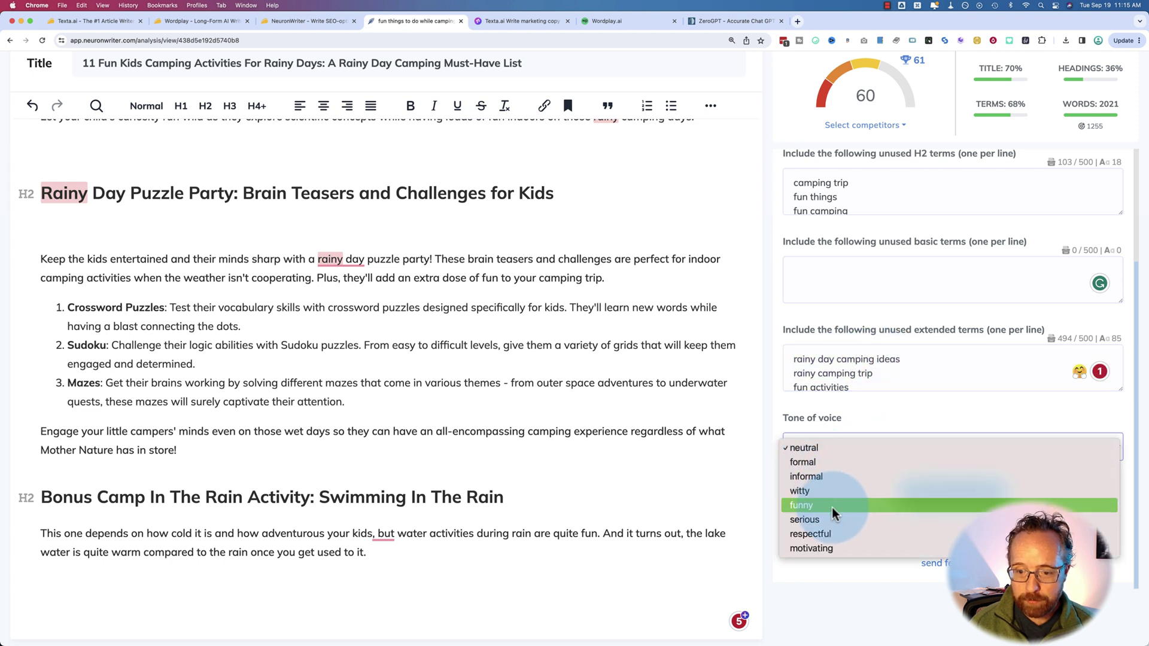
click(805, 476)
click(946, 497)
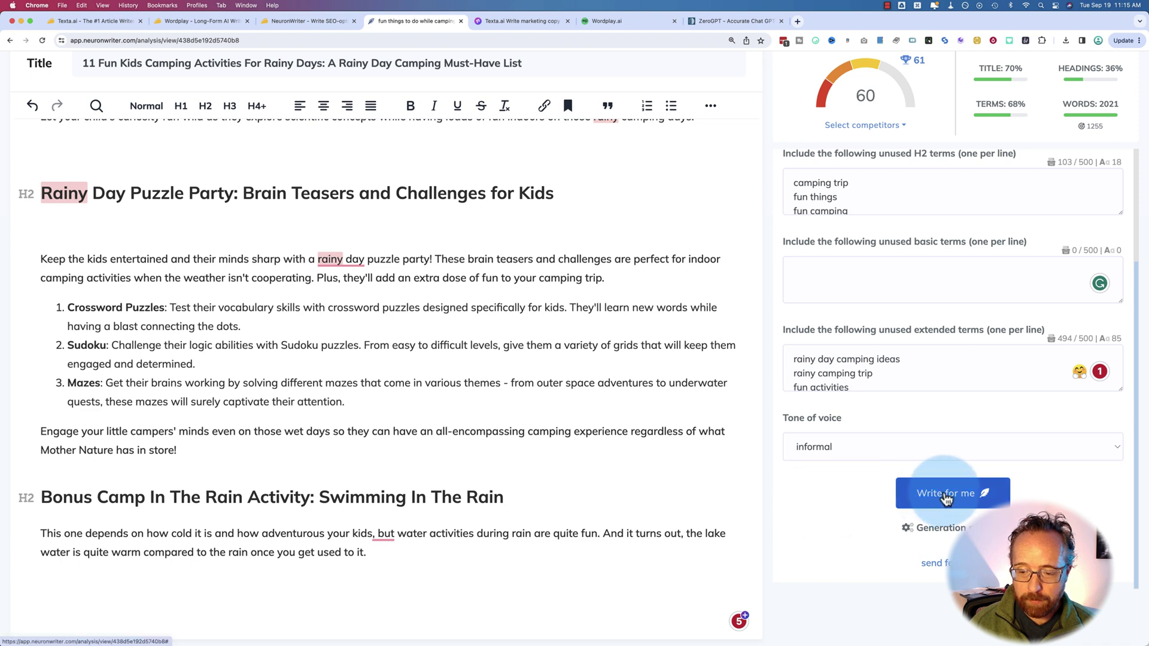
click(940, 528)
scroll(868, 514, down, 2)
click(982, 455)
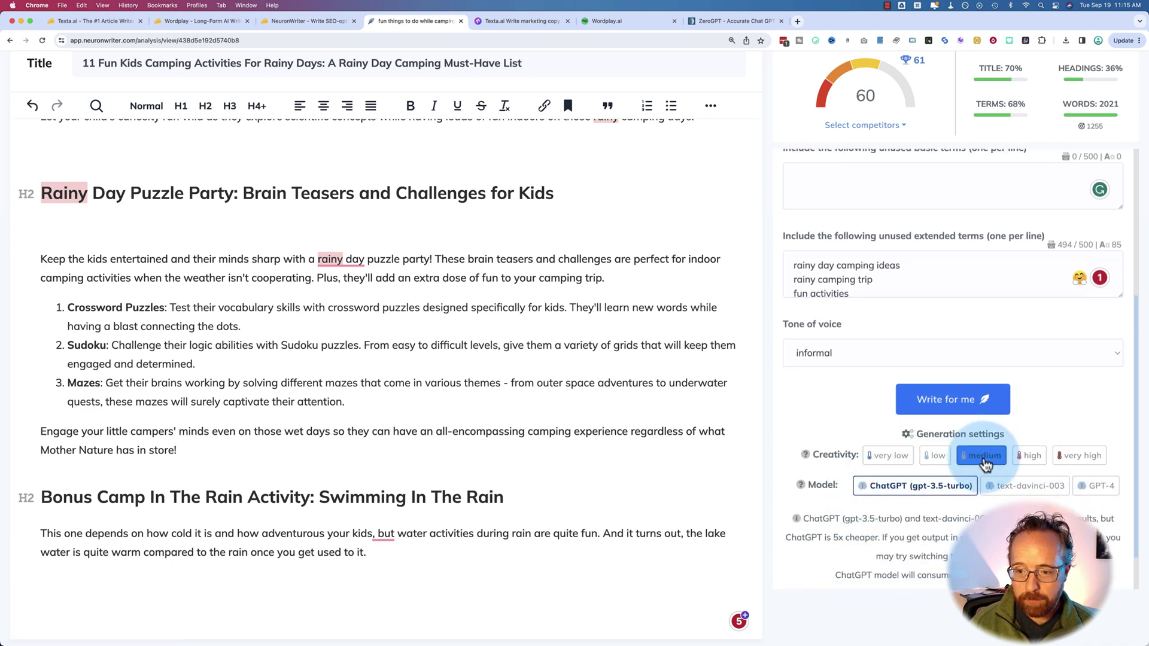
click(880, 465)
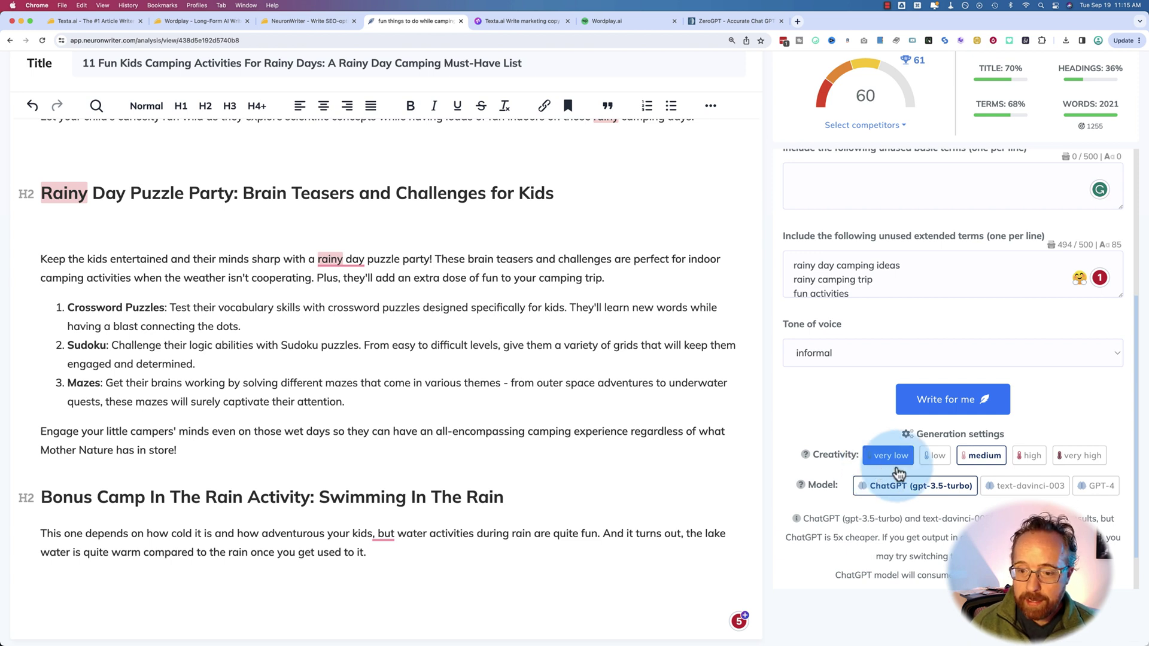
click(933, 488)
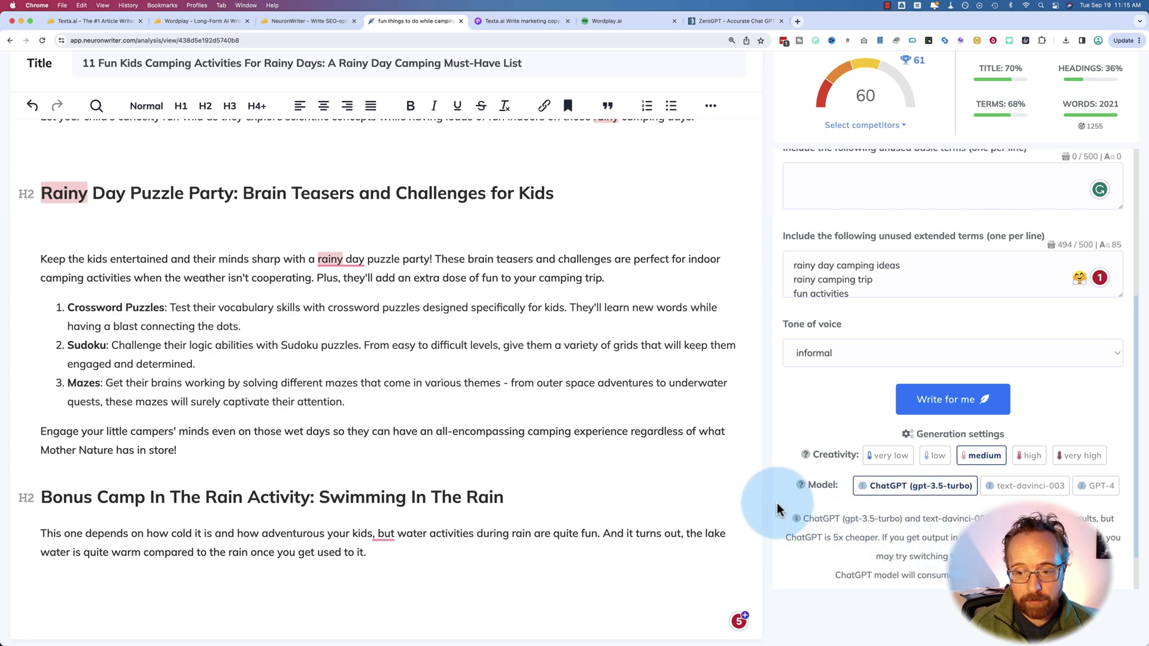
click(956, 400)
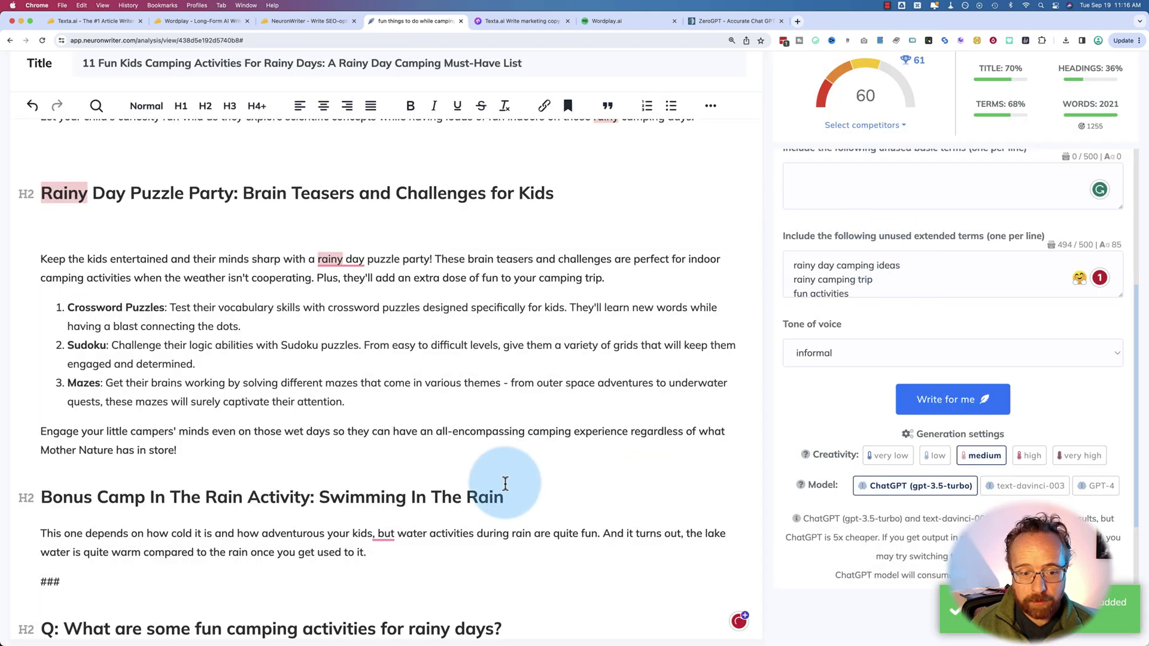
Examine the generated FAQ questions and answers and display the suggested terms for the article text.
scroll(392, 536, down, 15)
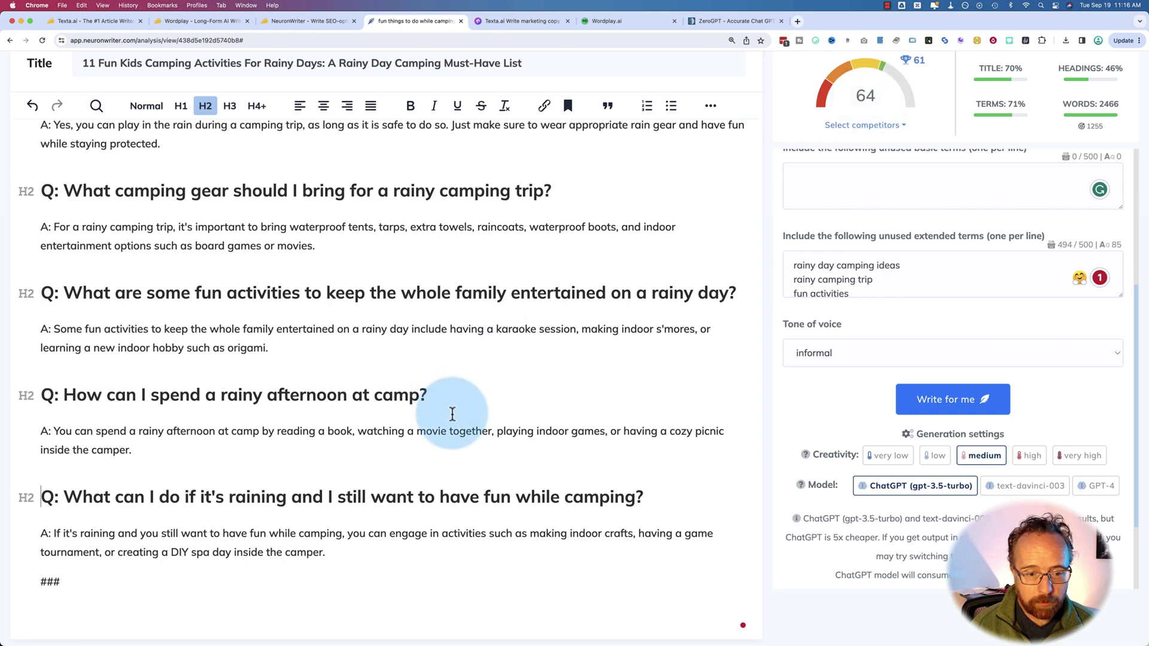
scroll(802, 251, up, 5)
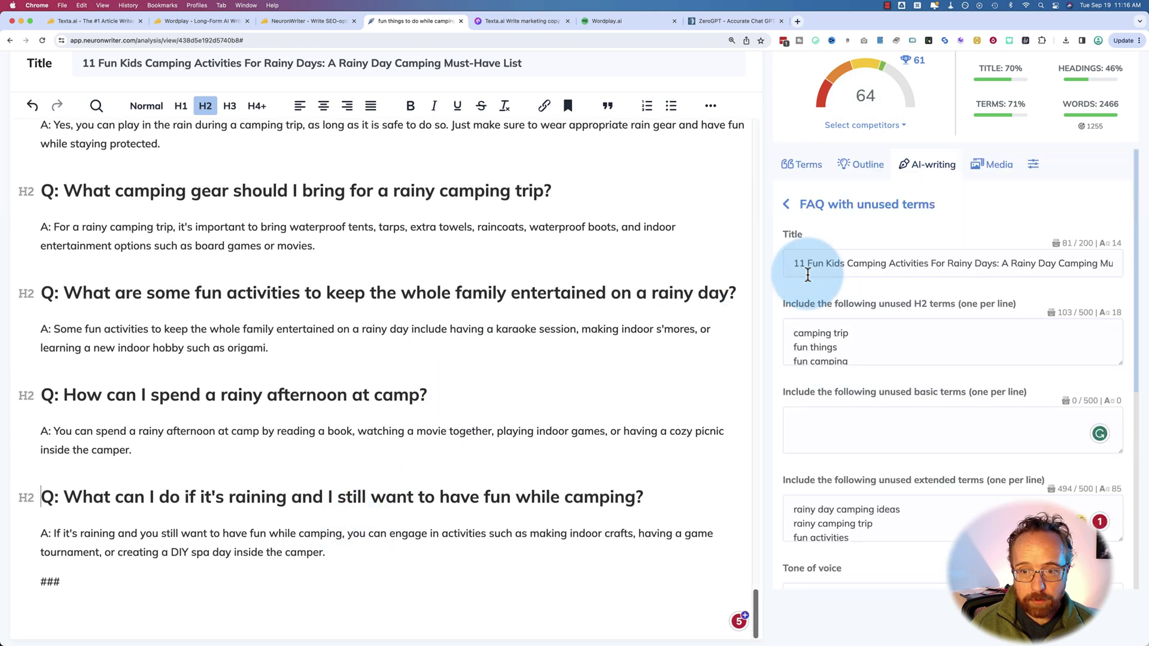
click(803, 164)
click(836, 262)
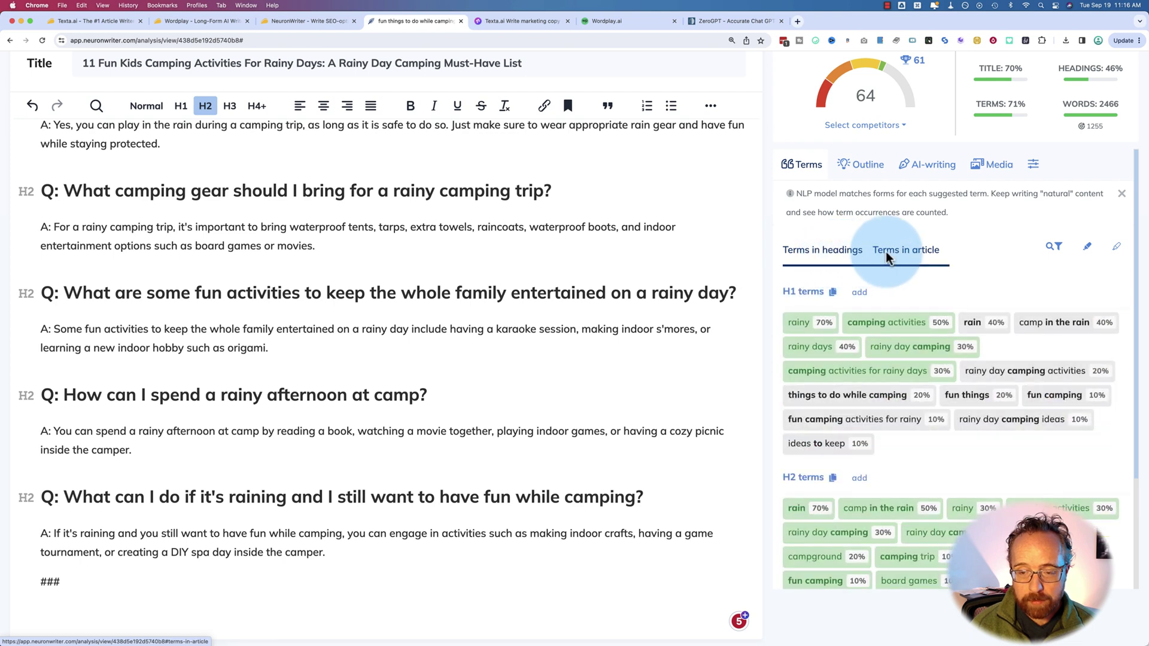
click(892, 255)
click(823, 375)
scroll(514, 424, up, 10)
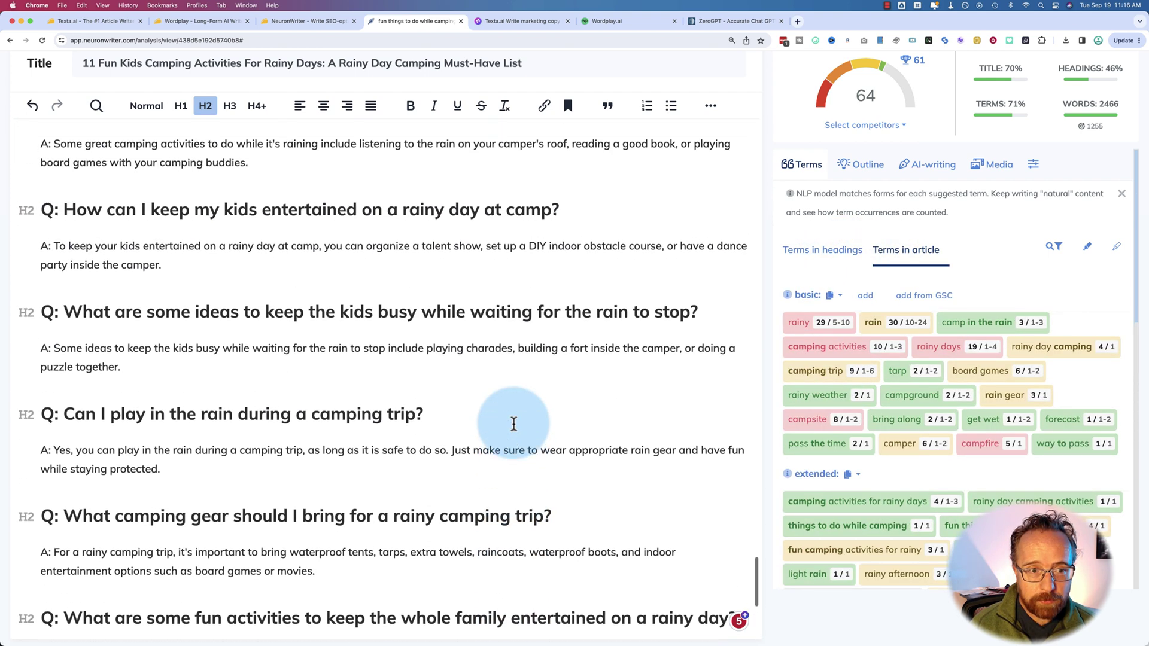
scroll(513, 424, up, 7)
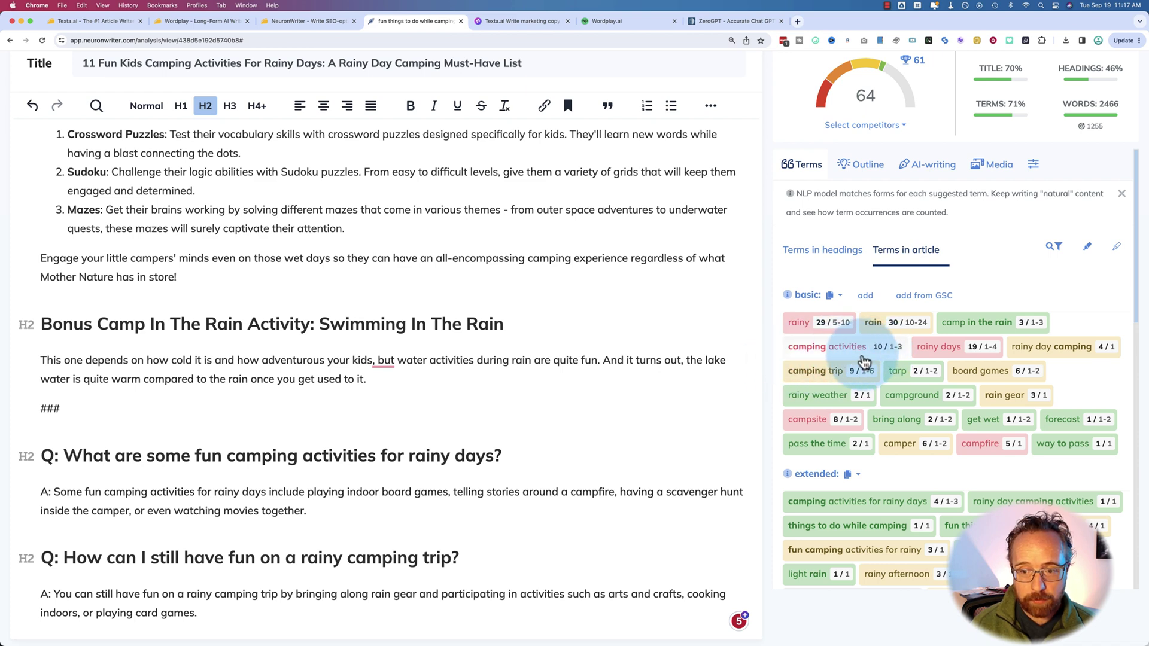
Check how the basic and extended suggested terms are used in the article with the FAQ included.
scroll(856, 359, down, 3)
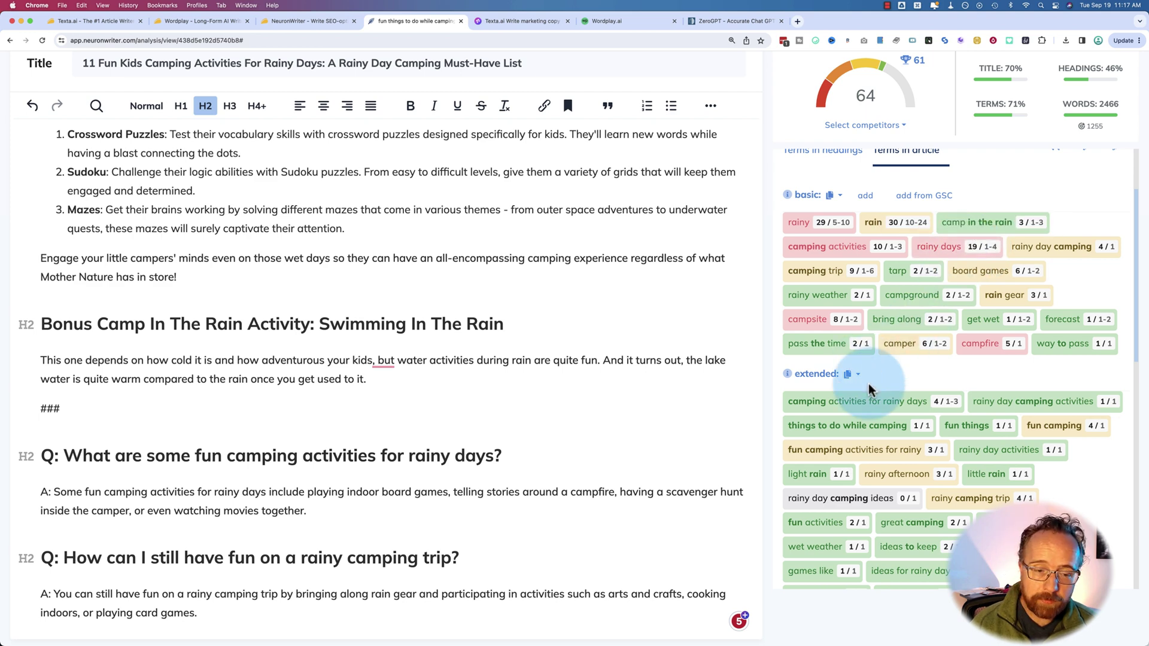
scroll(870, 389, down, 7)
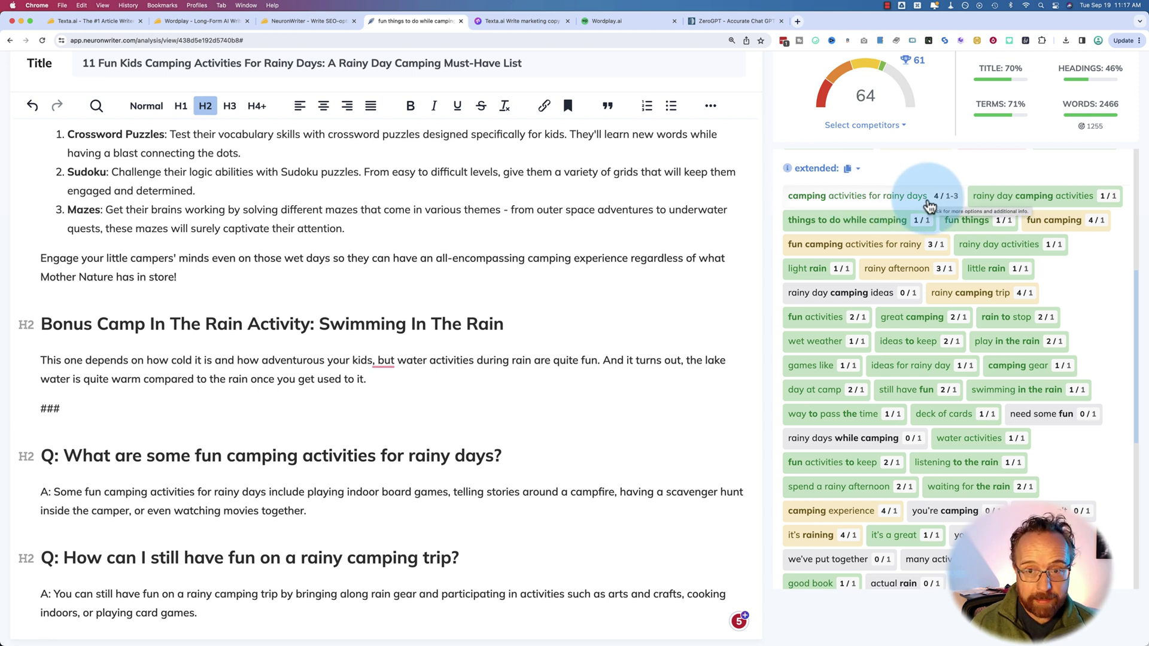
scroll(929, 206, down, 1)
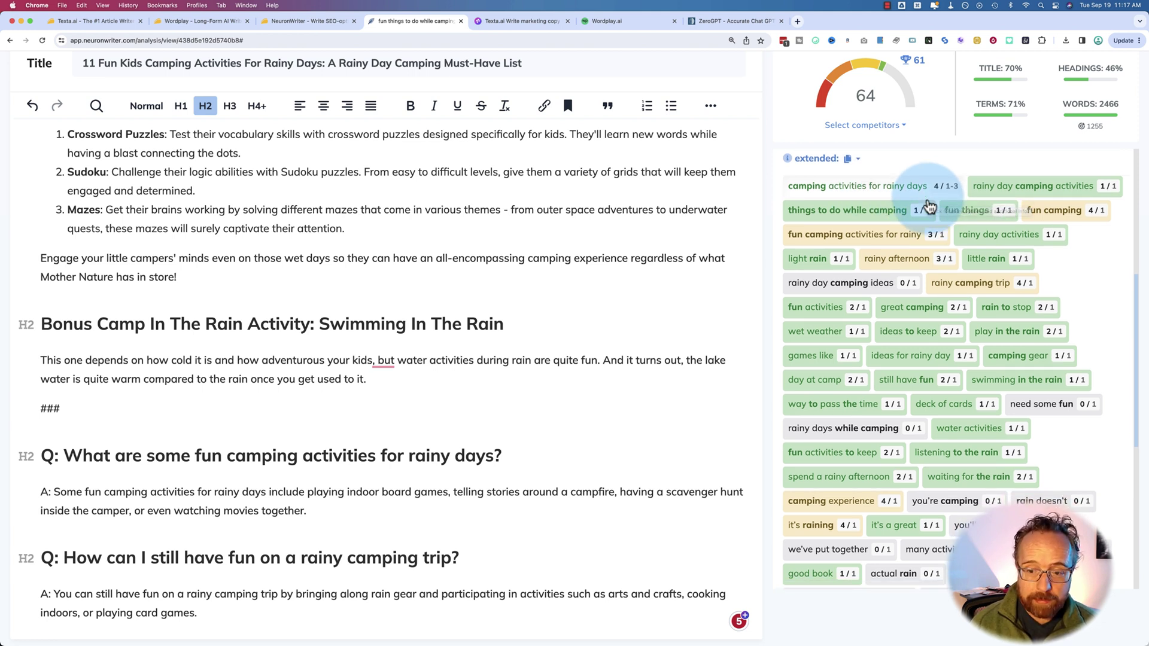
scroll(634, 410, down, 7)
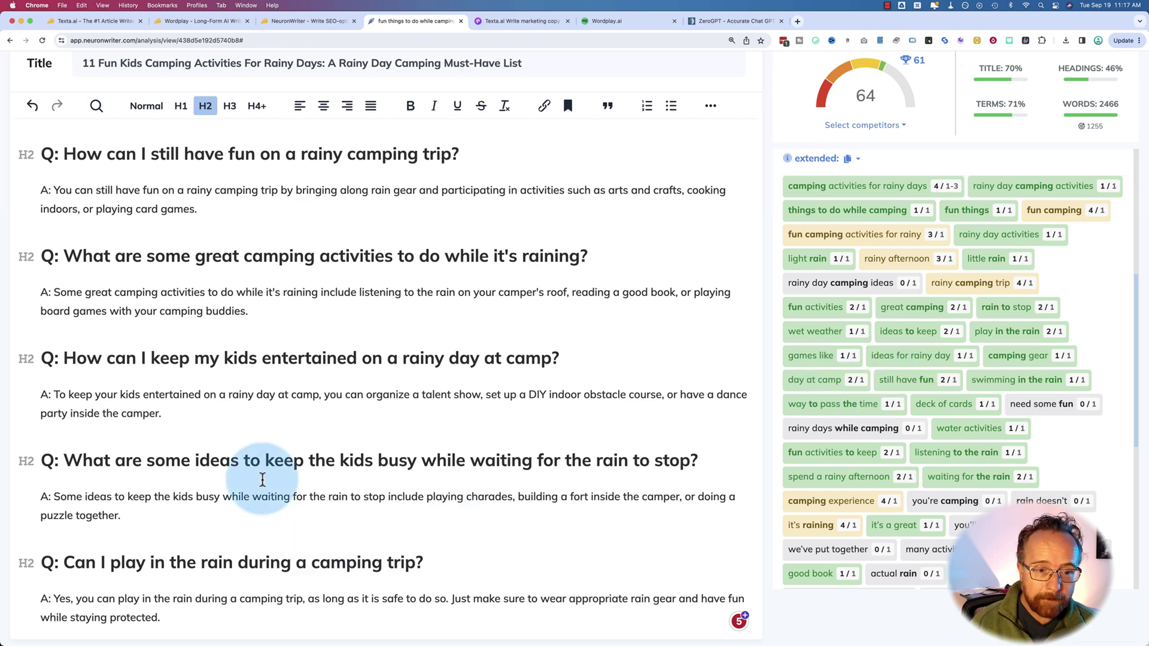
scroll(262, 479, up, 2)
scroll(805, 482, down, 3)
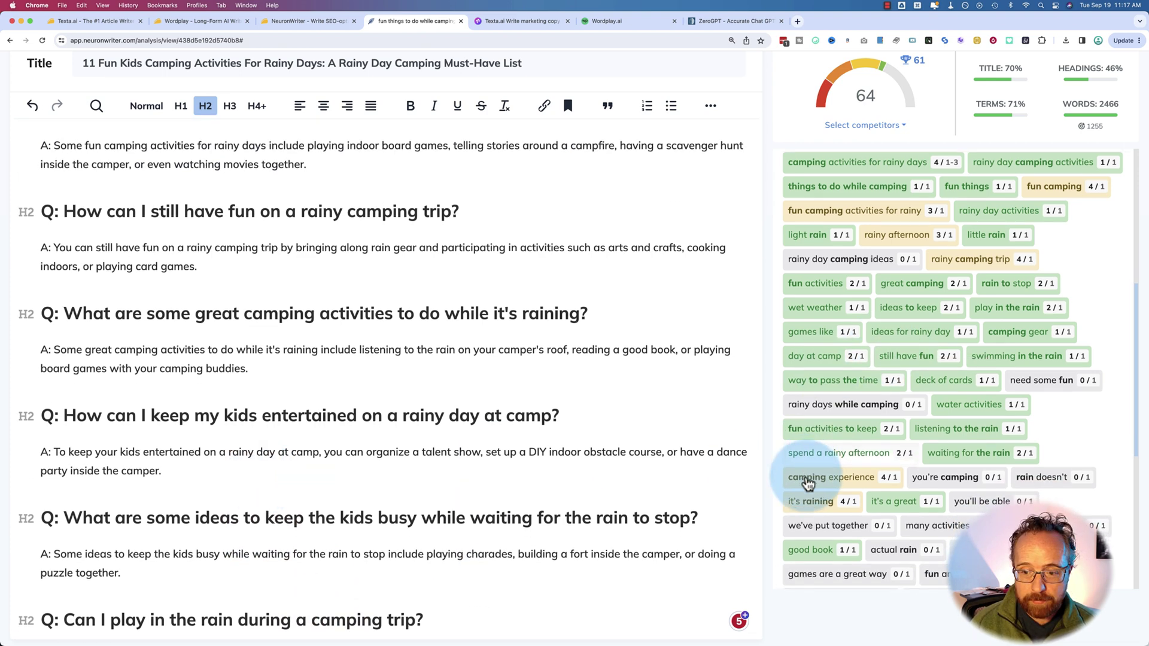
scroll(808, 484, down, 3)
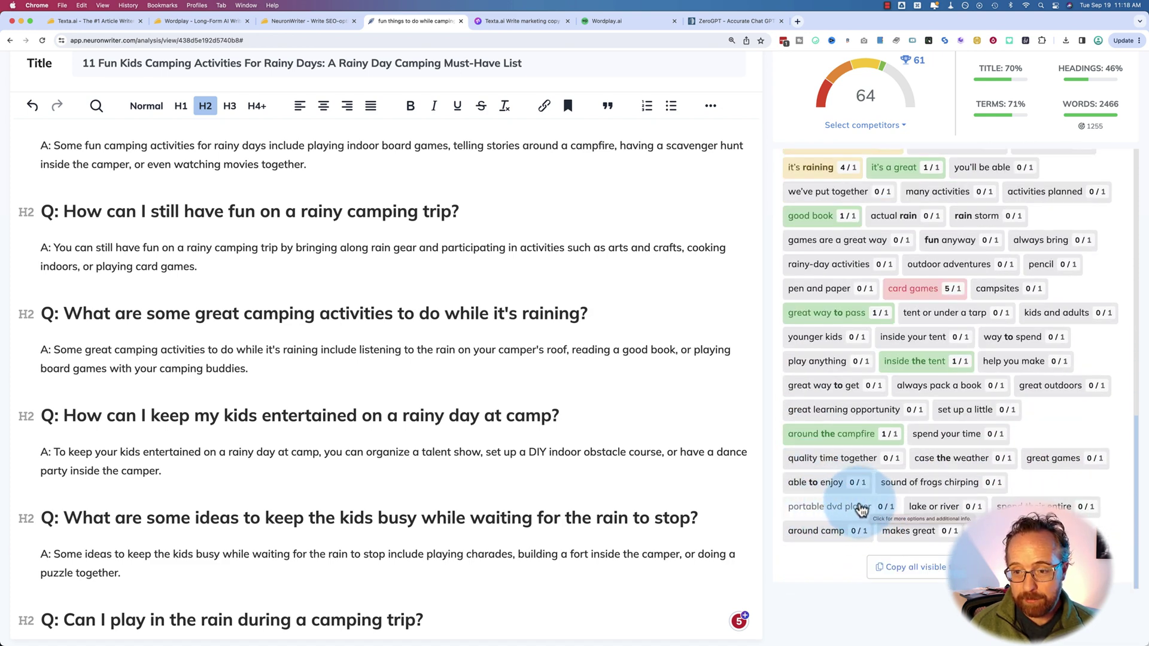
scroll(875, 446, up, 6)
scroll(611, 467, up, 4)
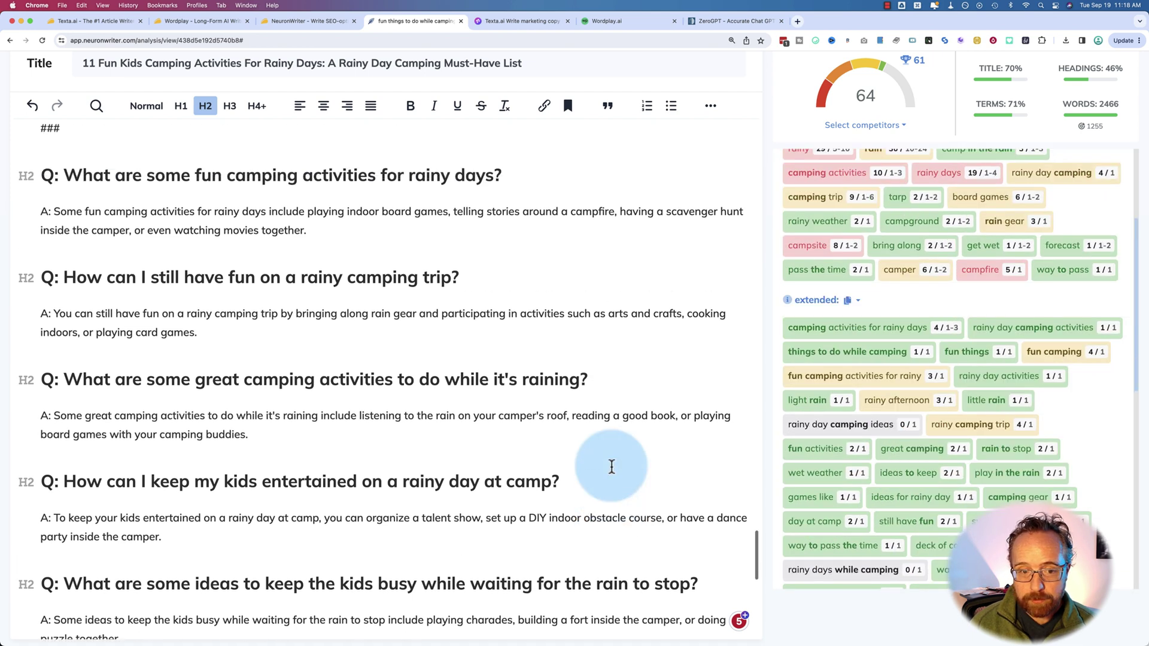
scroll(612, 467, up, 4)
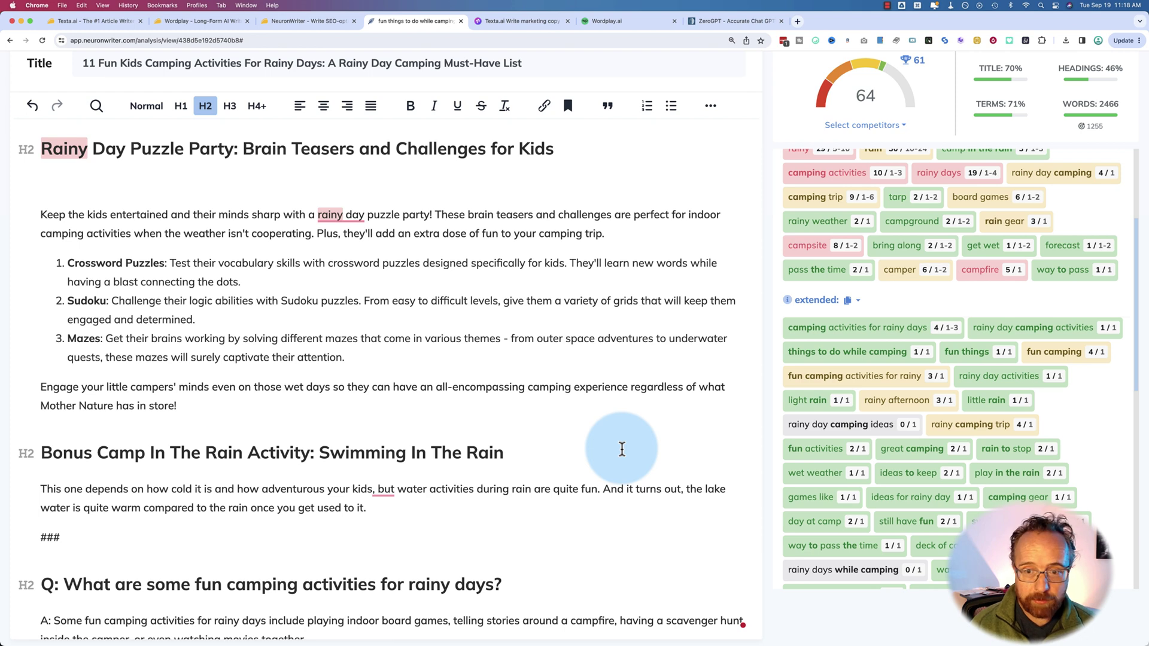
Open the content score checklist and examine the main keyword matches in the meta title, description and headings.
scroll(885, 160, up, 5)
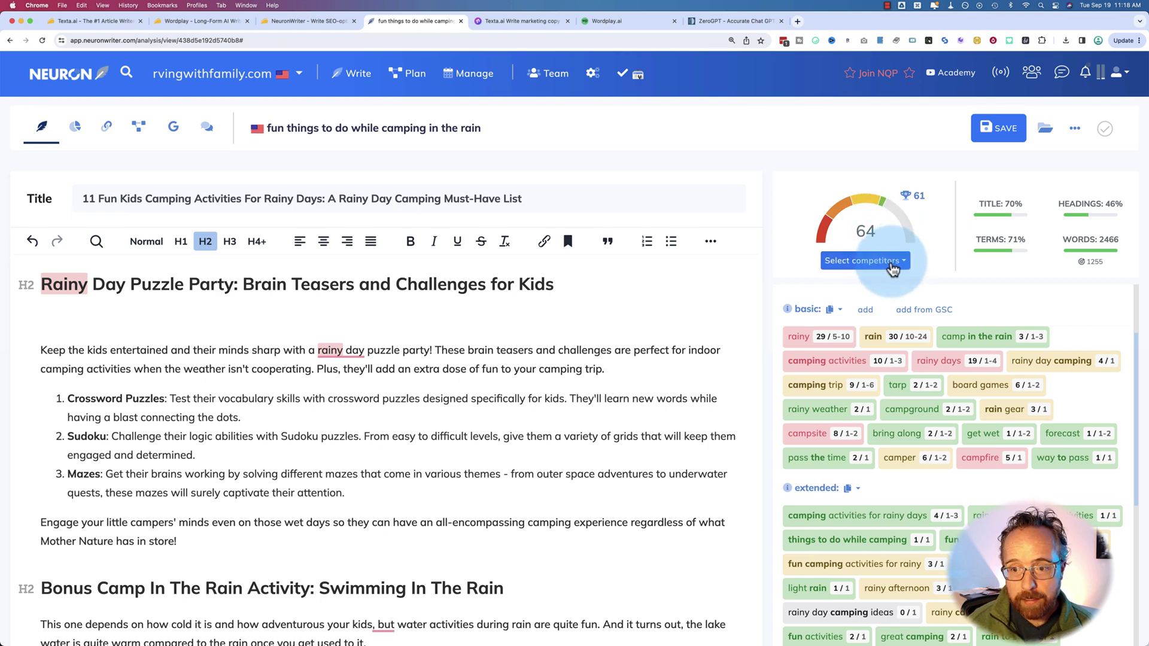
click(892, 234)
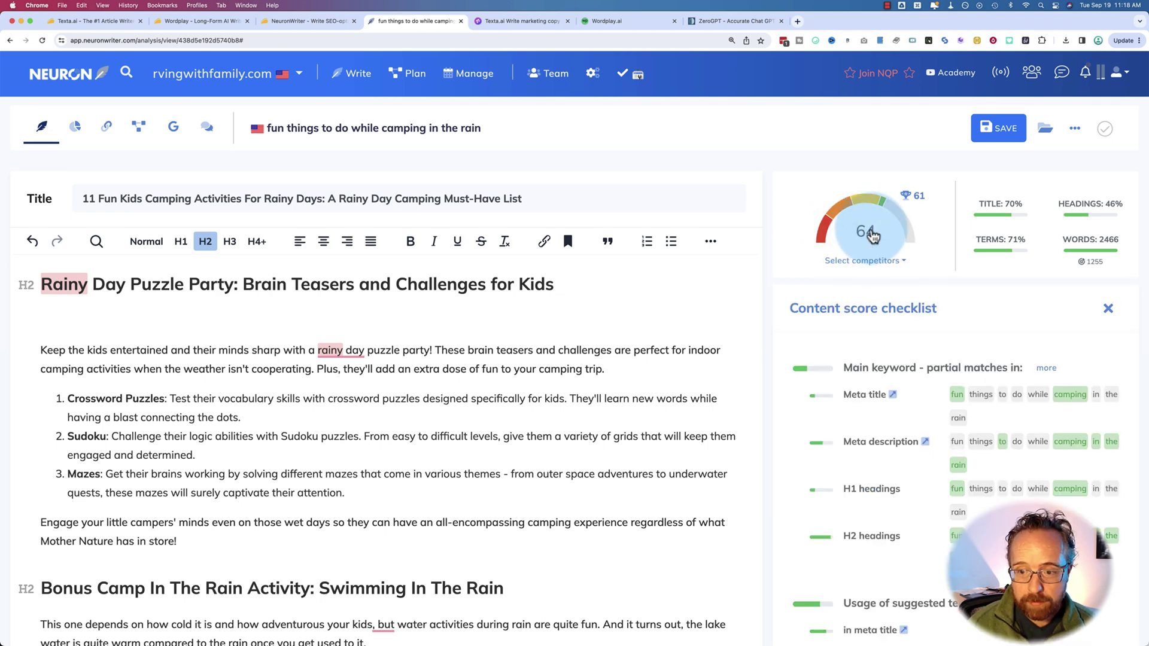
scroll(802, 344, down, 2)
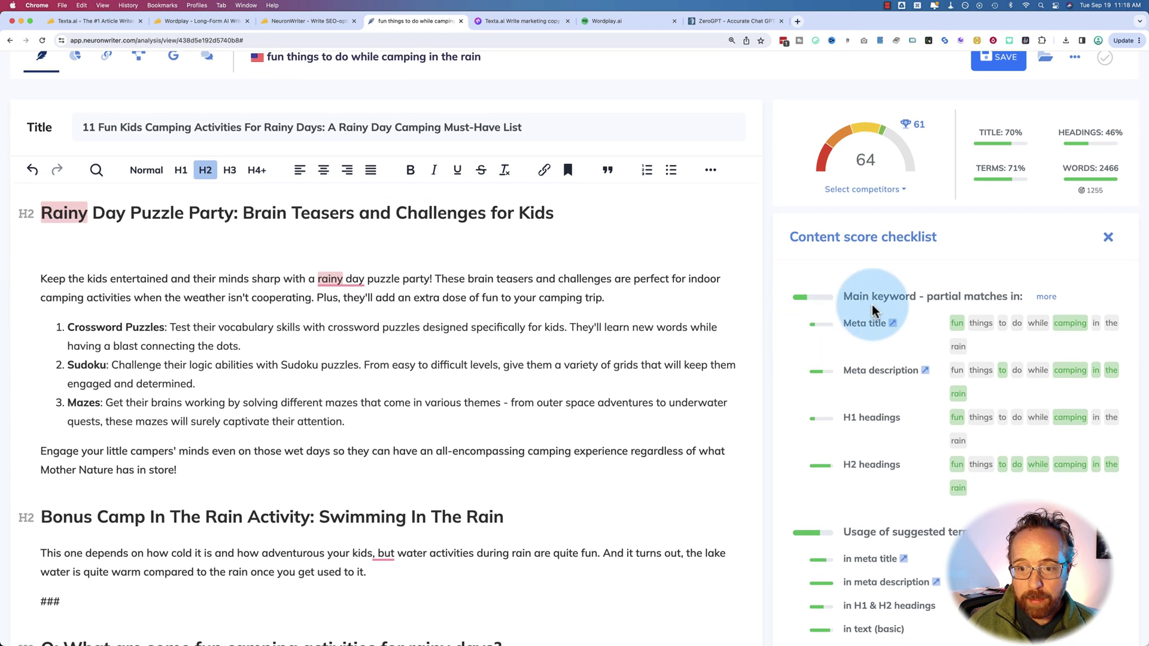
Replace the title's ending after "Rainy Days:" with "Fun Things To Do While Camping In The Rain", copy that phrase and save the meta data.
click(218, 127)
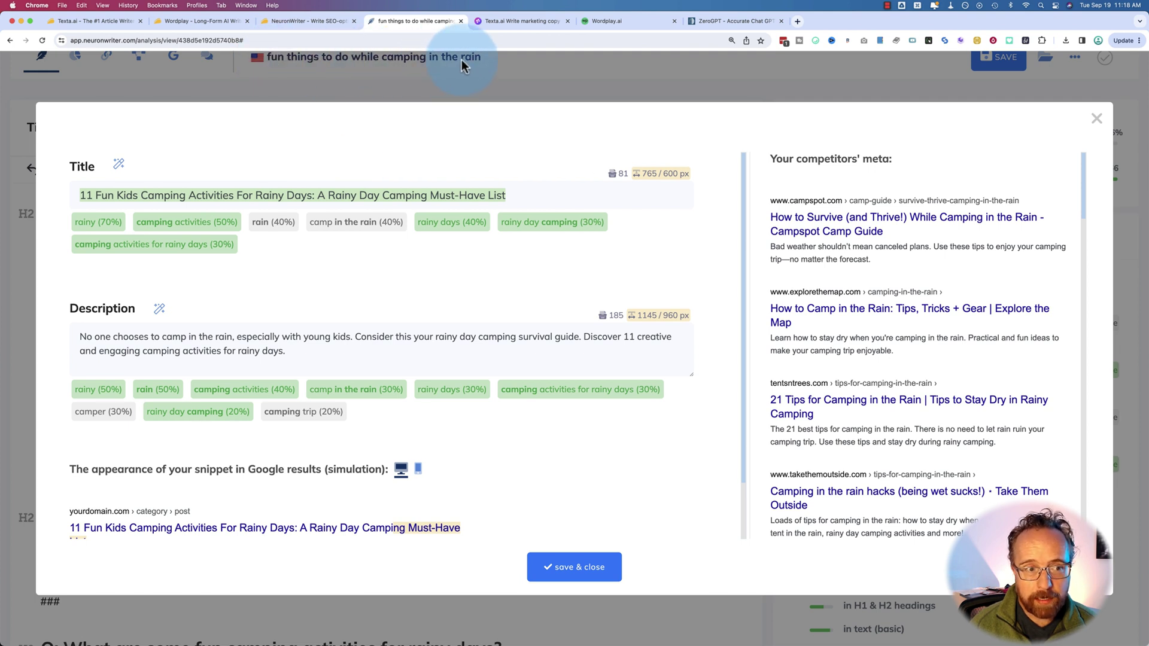
drag(317, 196, 558, 201)
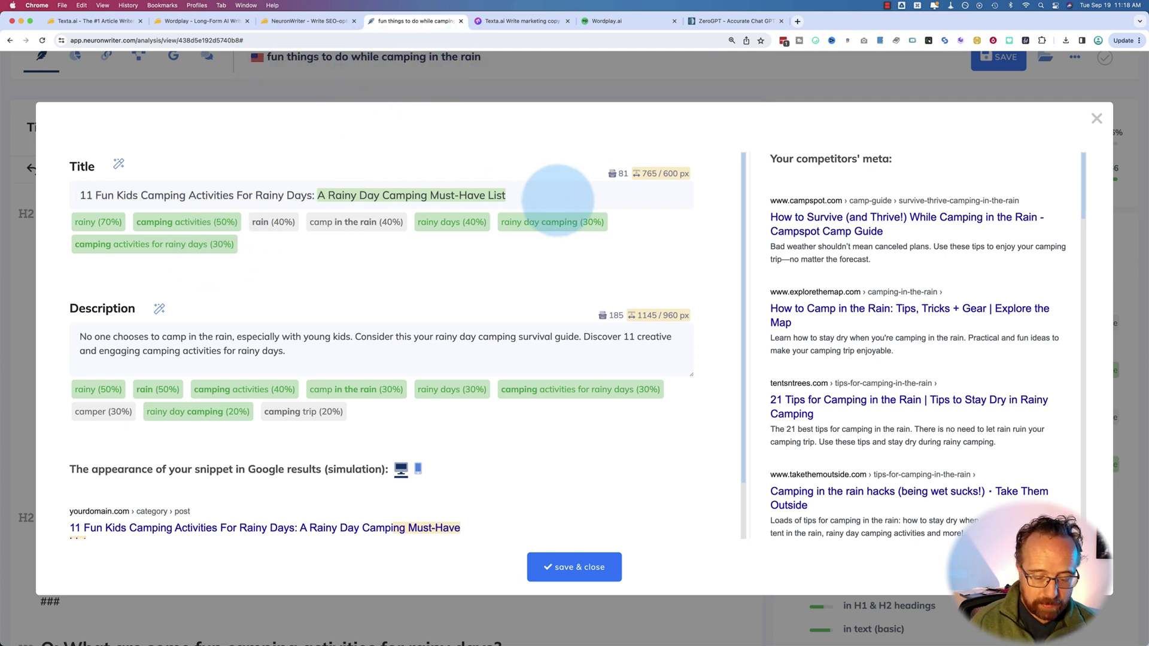
text(Fun Th)
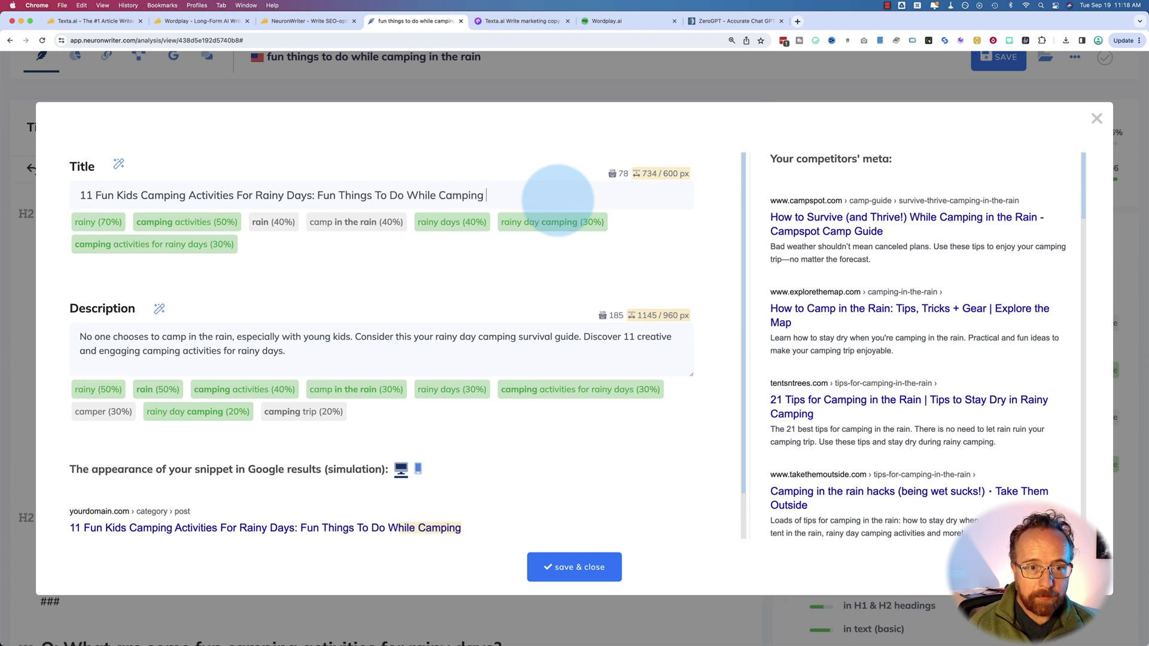
text(in)
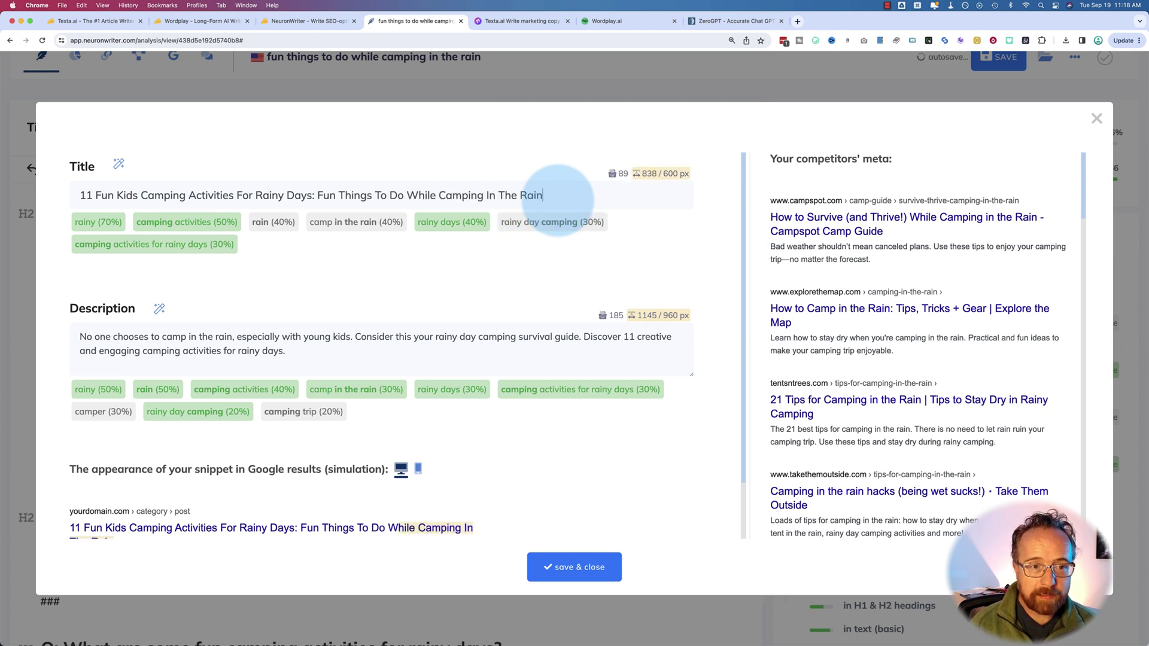
drag(318, 195, 598, 210)
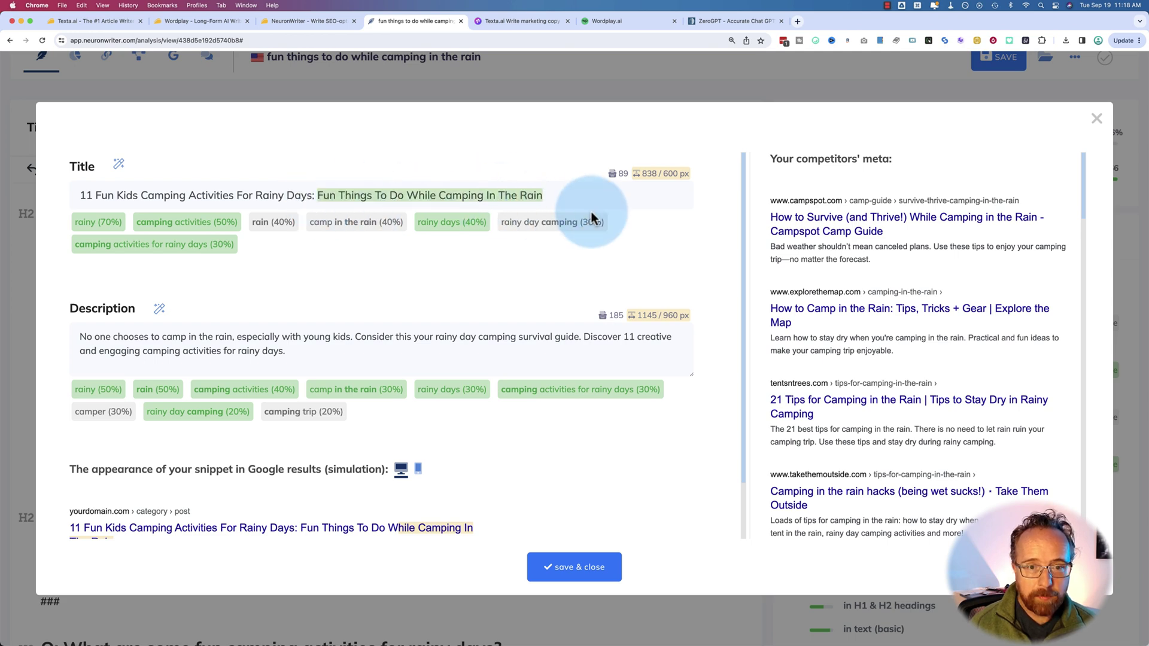
click(572, 566)
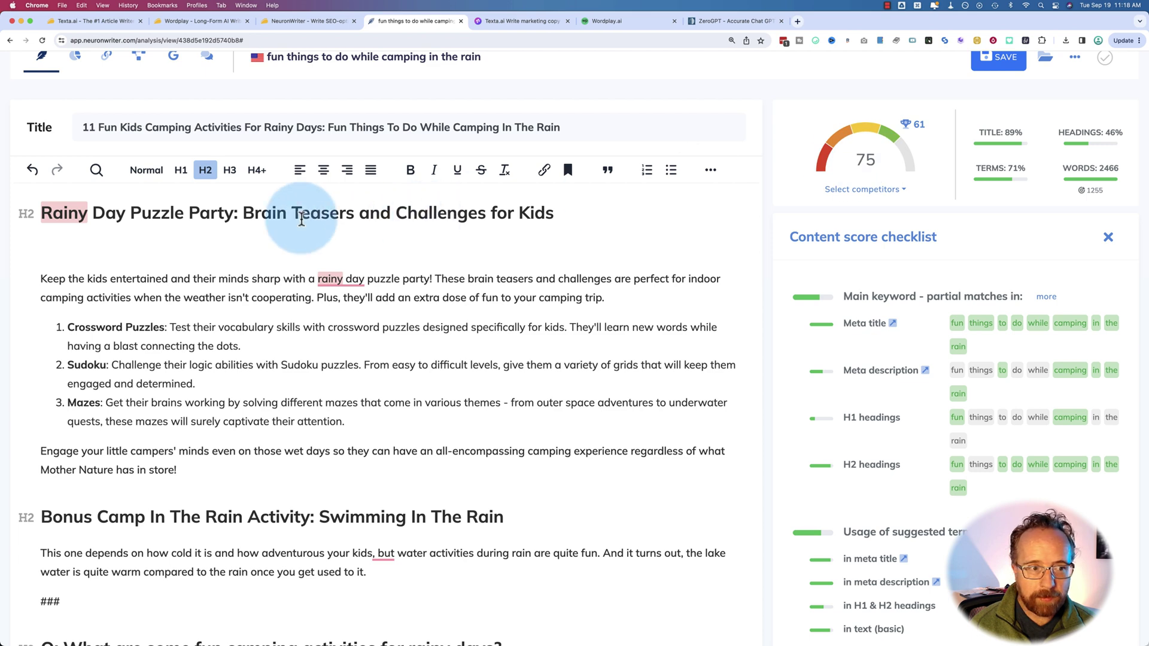
Replace the ending of the article's H1 heading with the copied phrase "Fun Things To Do While Camping In The Rain".
scroll(240, 264, up, 15)
drag(407, 240, 298, 256)
click(299, 258)
key(super+v)
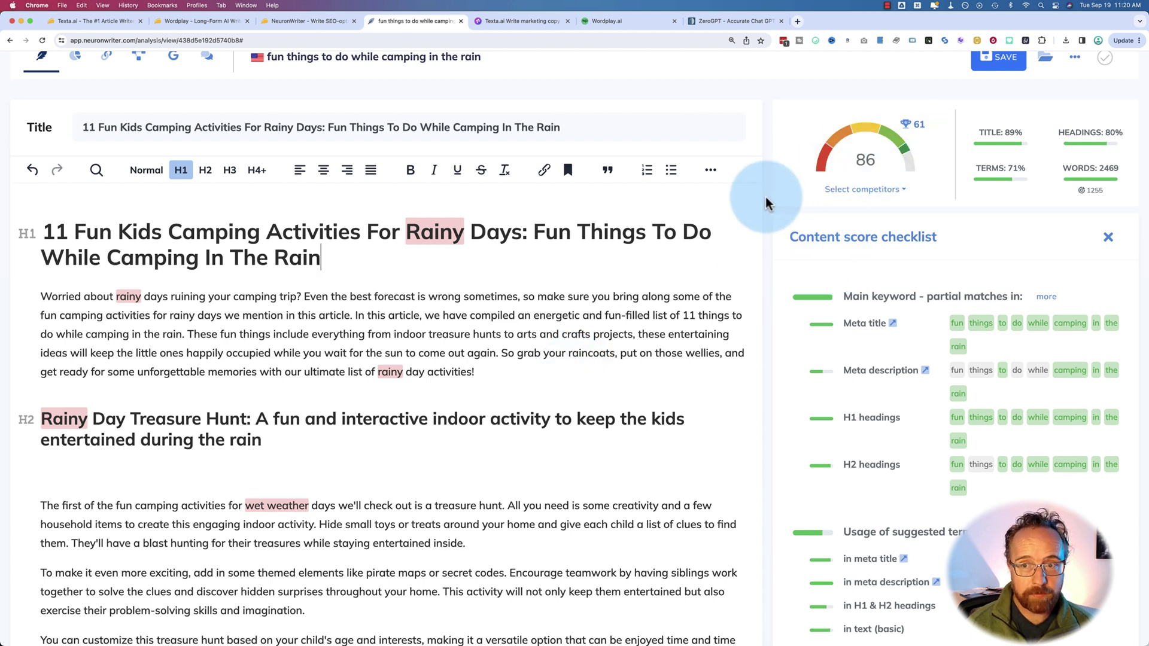
Look over the AppSumo product pages for Texta.ai, Wordplay and NeuronWriter.
scroll(766, 197, up, 2)
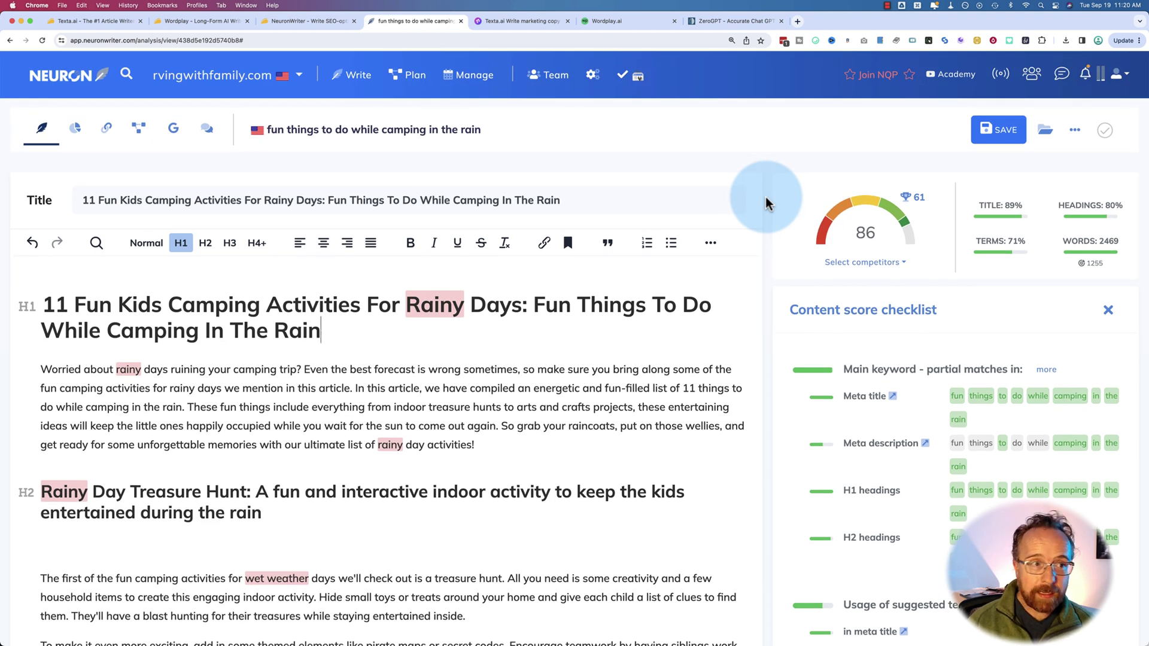
click(100, 22)
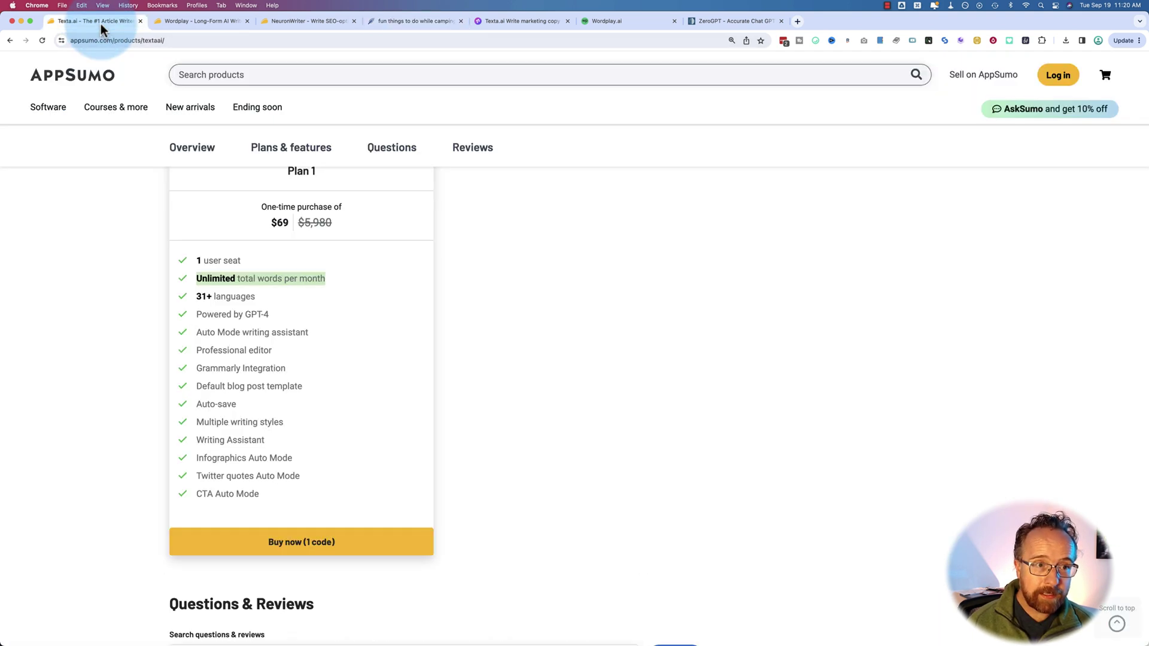
click(214, 22)
click(310, 21)
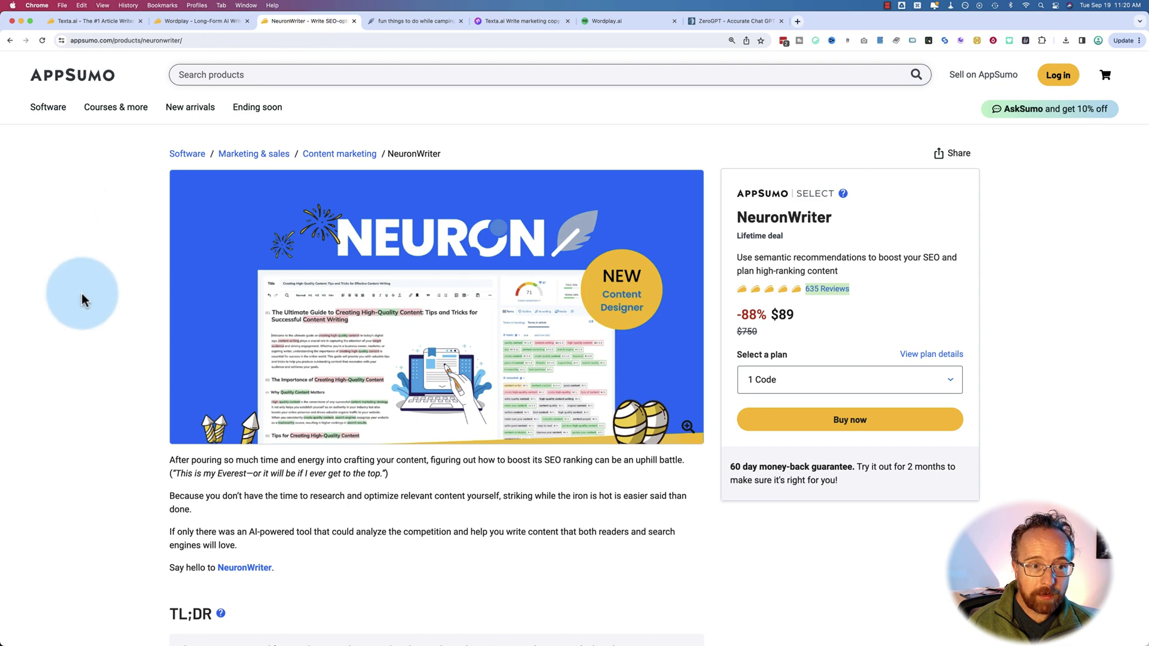